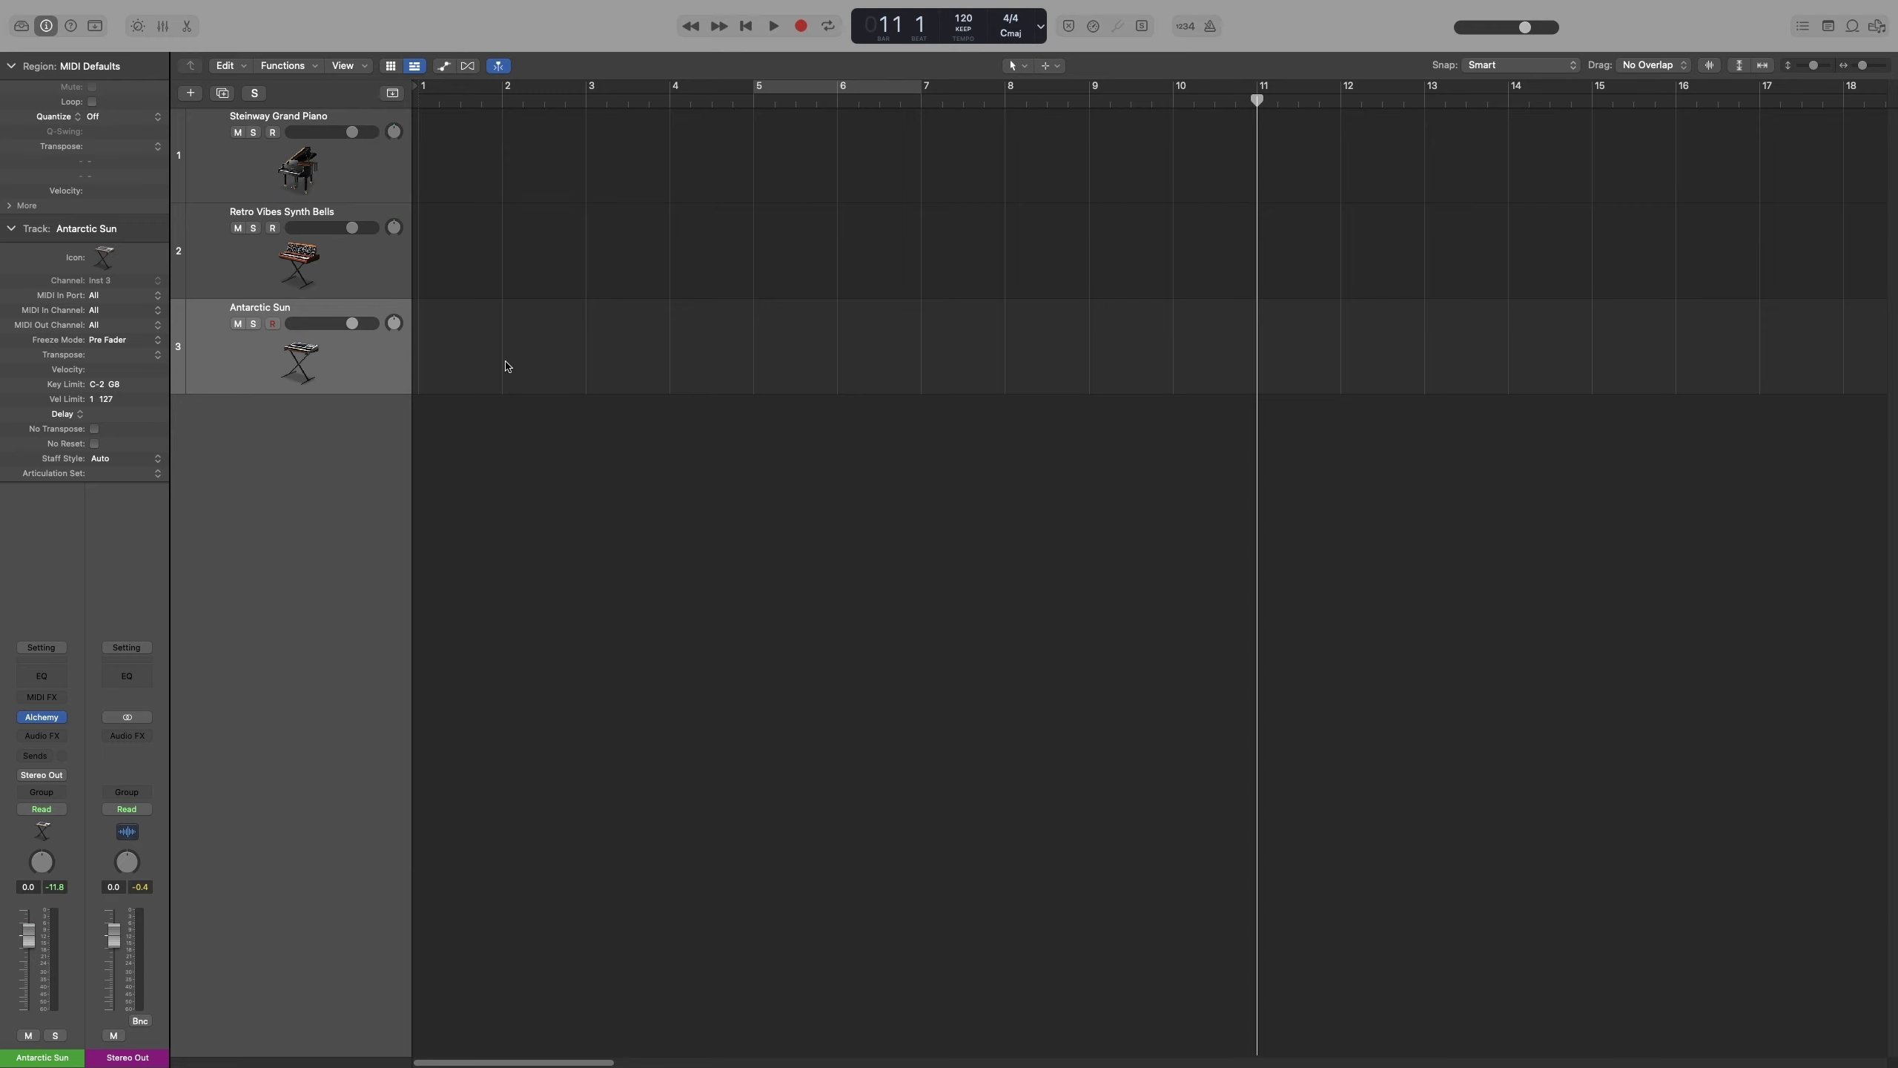
Step: Record-arm all three tracks, lower Retro Vibes Synth Bells to -2.5 dB, and pan Antarctic Sun to -33
{"action": "left_click", "coordinate": [273, 132]}
{"action": "left_click", "coordinate": [273, 229]}
{"action": "left_click", "coordinate": [273, 324]}
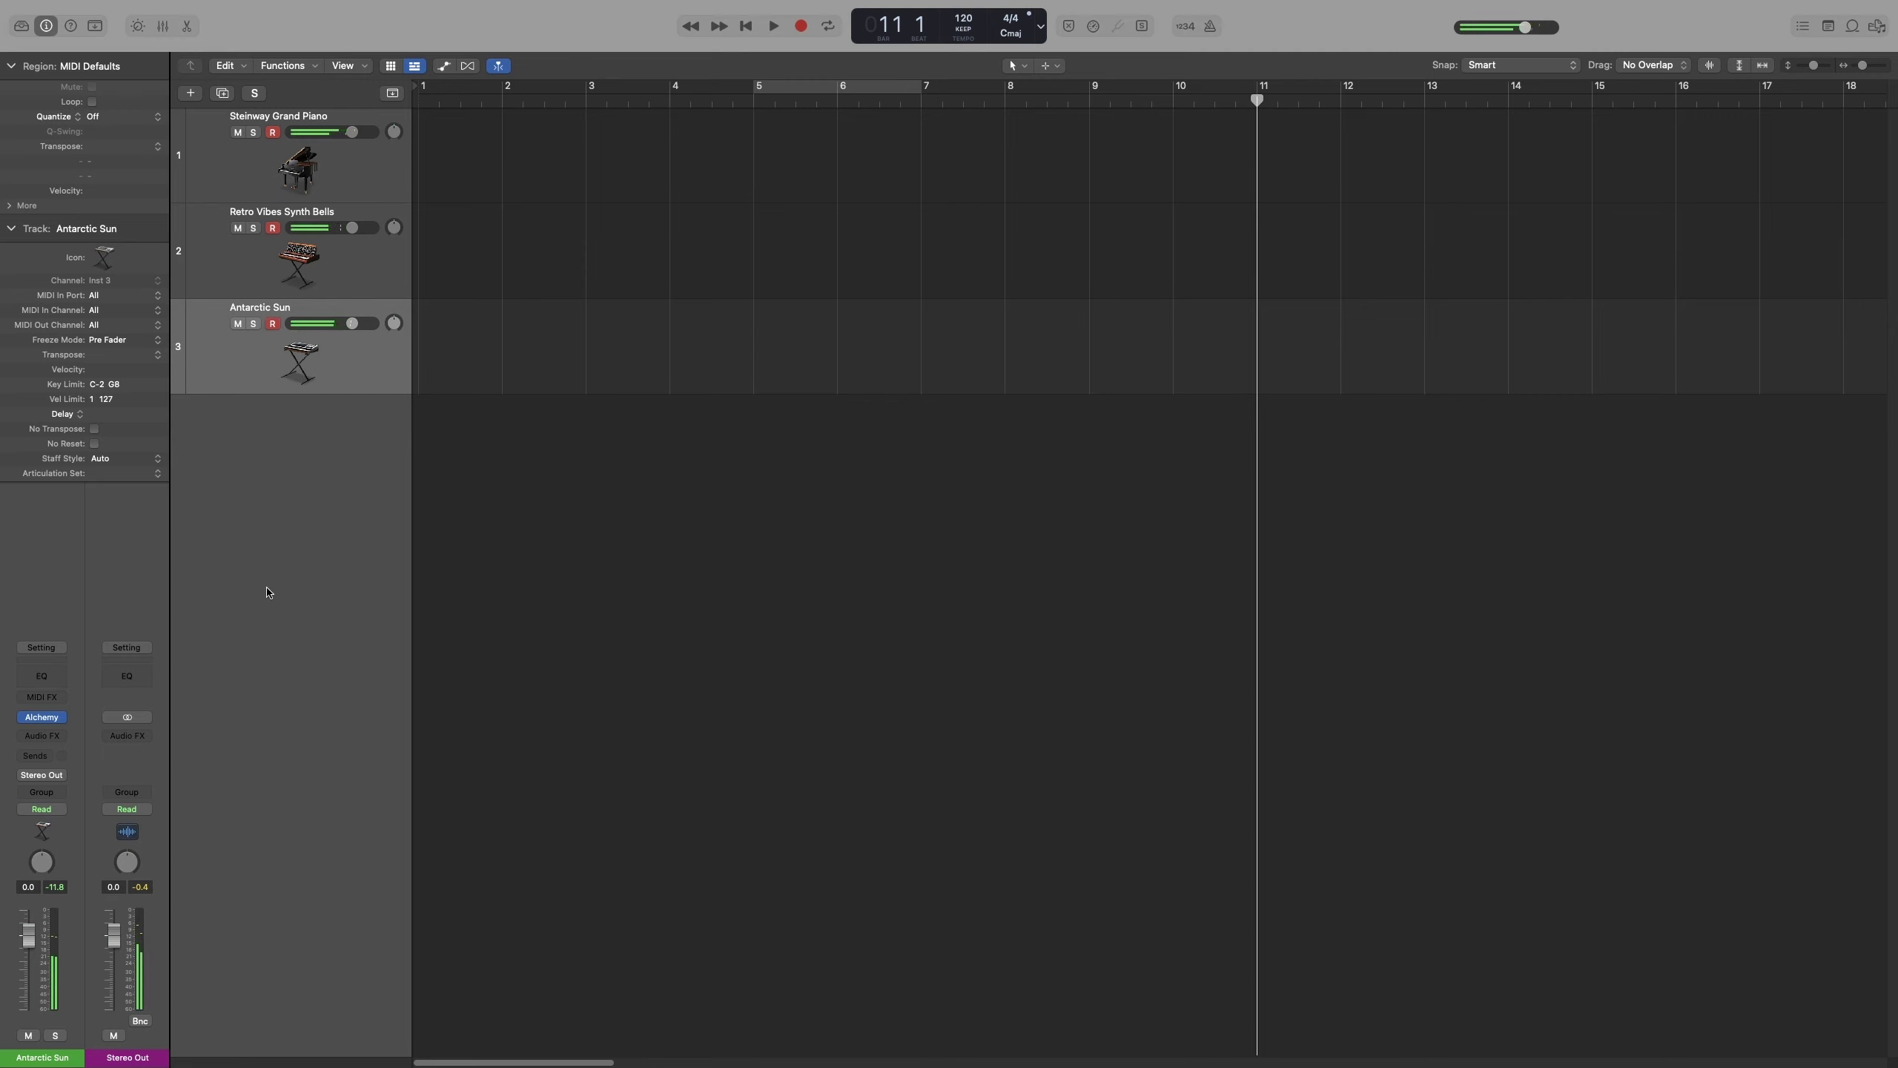
{"action": "left_click_drag", "start_coordinate": [352, 228], "coordinate": [393, 213]}
{"action": "left_click_drag", "start_coordinate": [395, 337], "coordinate": [345, 329]}
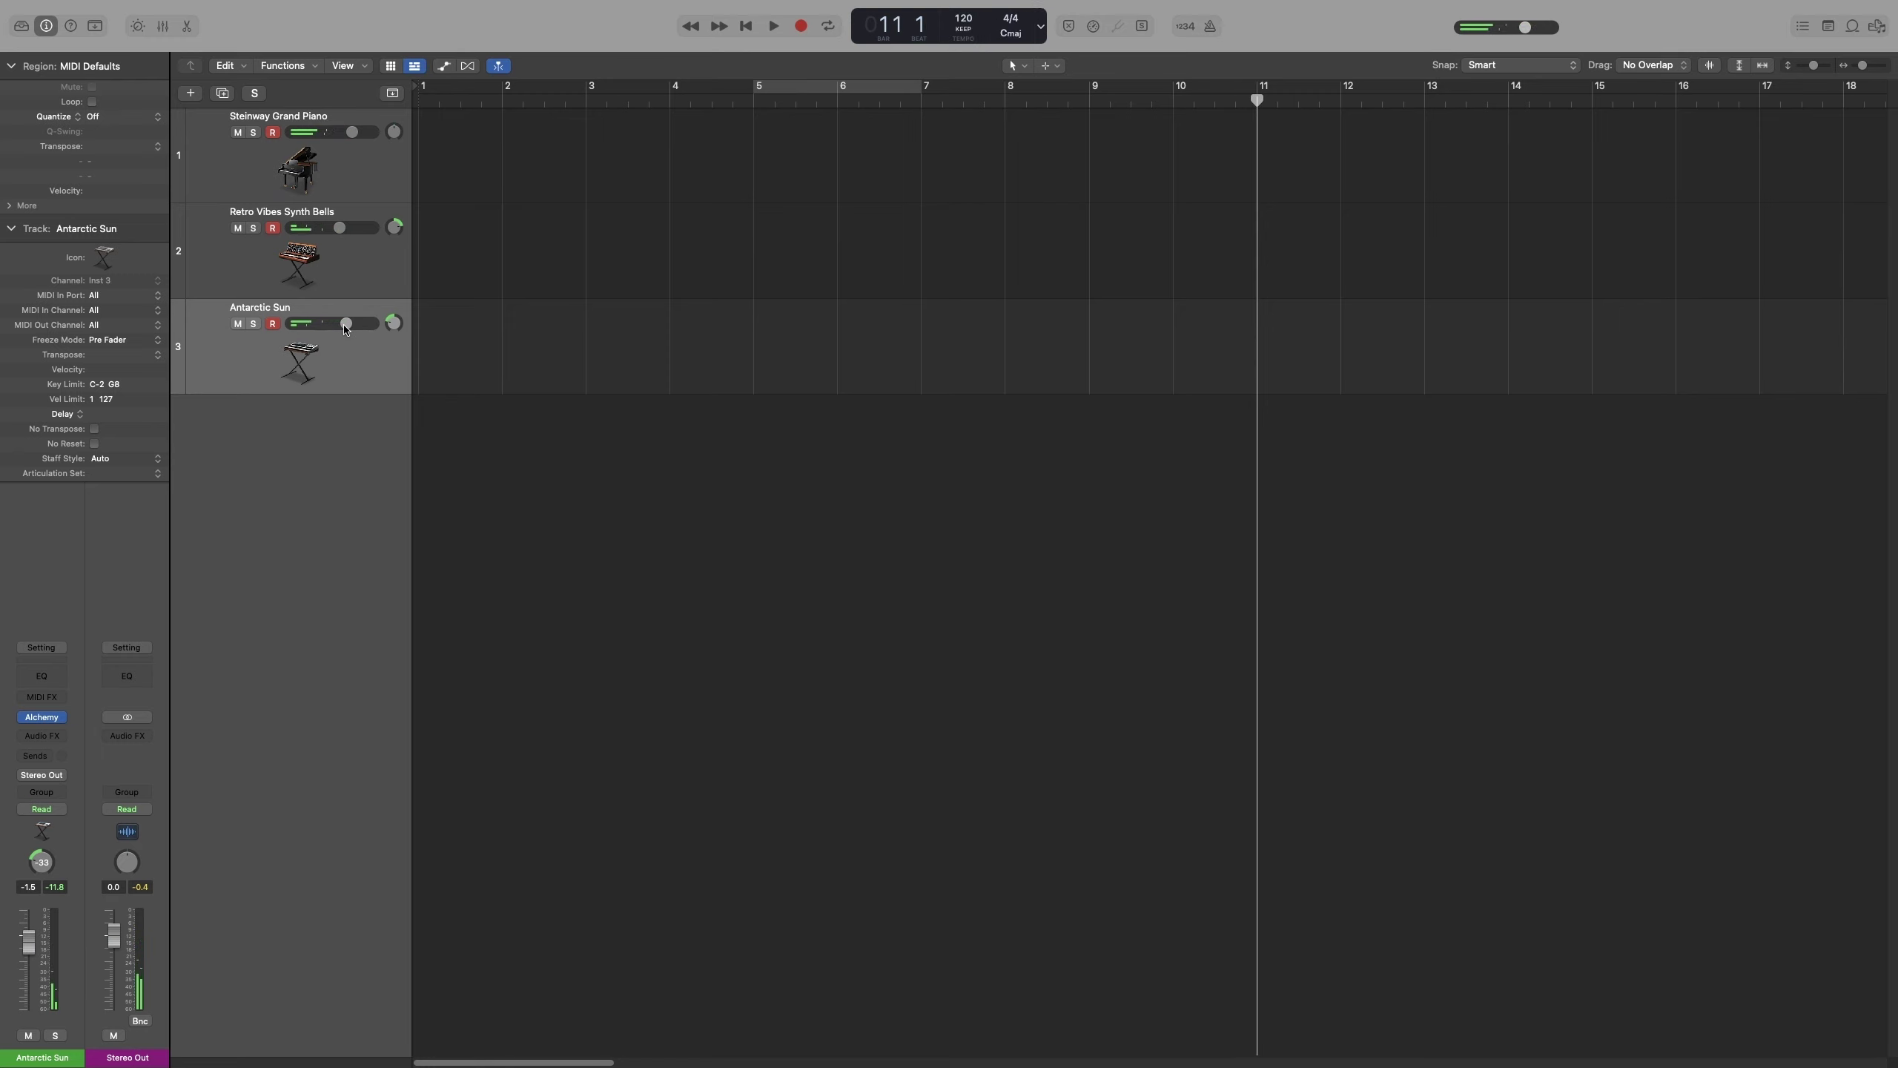
Step: Record MIDI on the three armed tracks from bar 11 to bar 14, then make the track lanes taller
{"action": "key", "text": "r"}
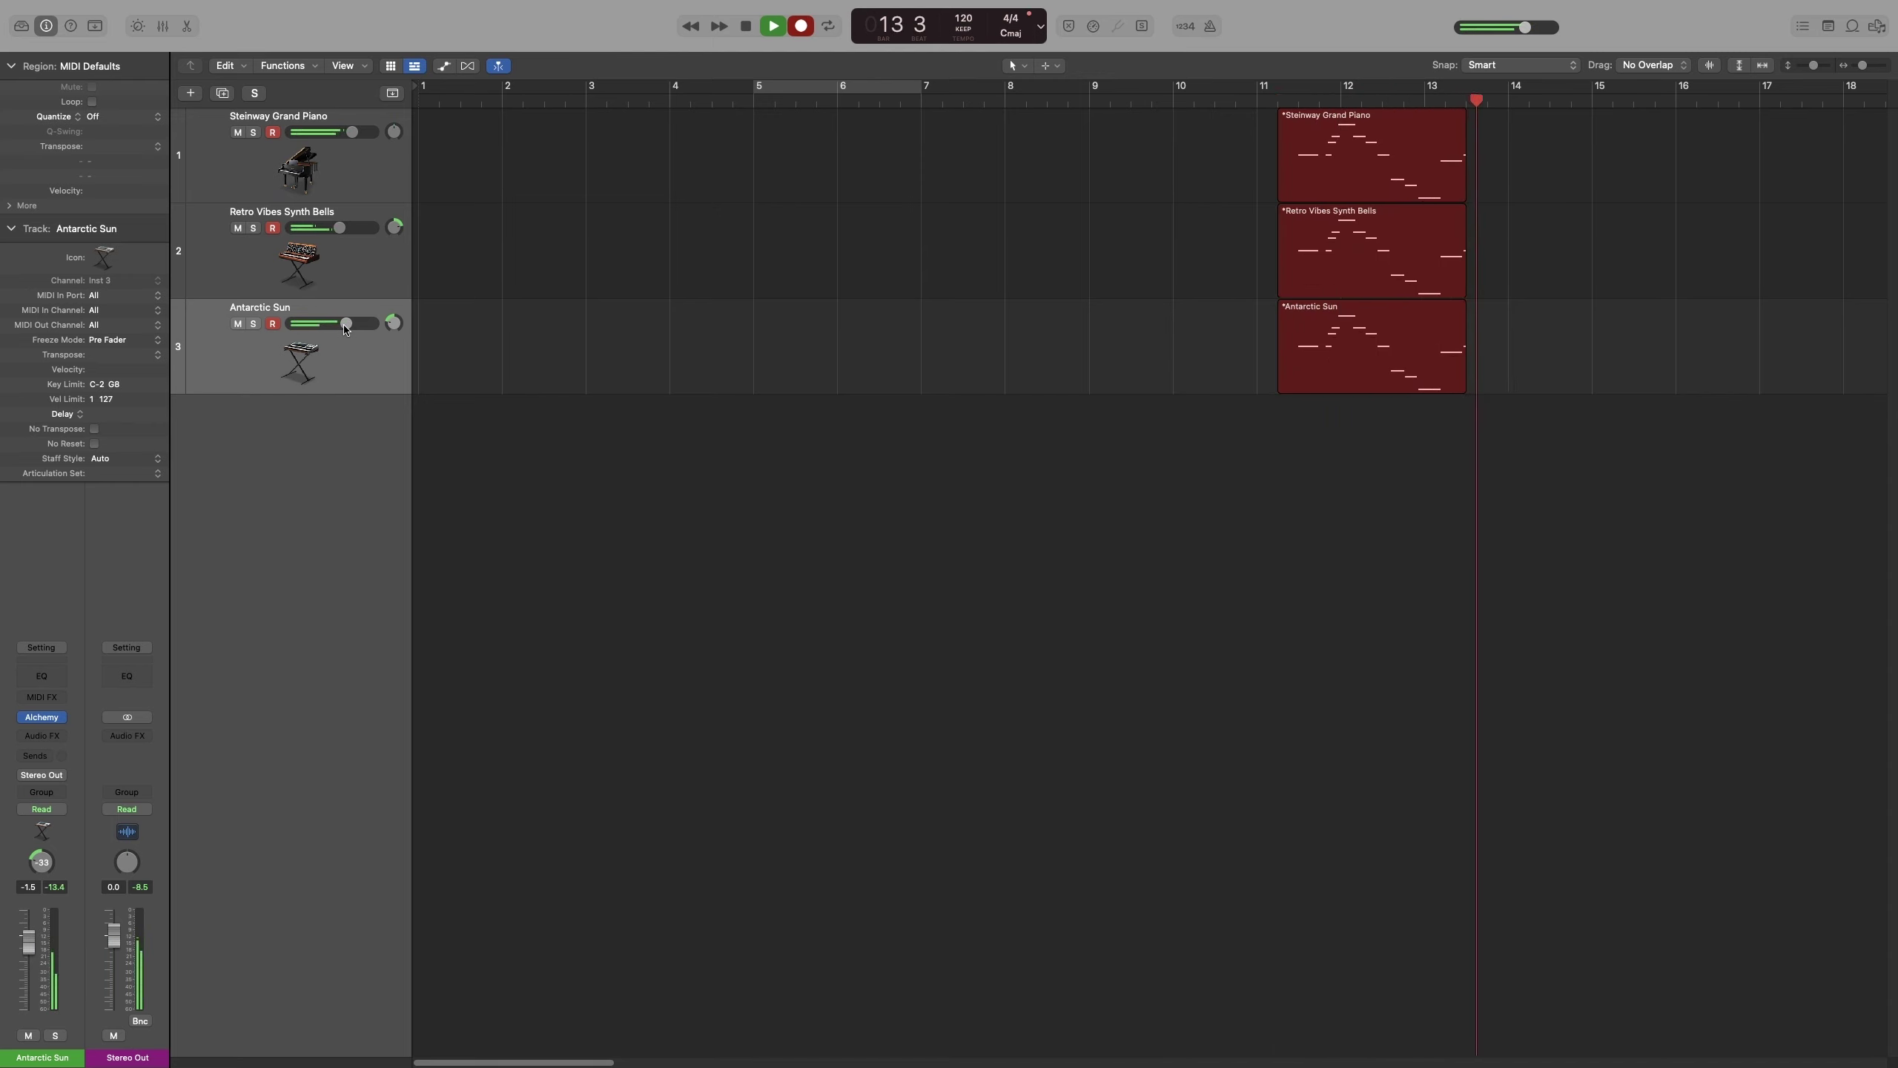
{"action": "key", "text": "space"}
{"action": "scroll", "coordinate": [1144, 525], "scroll_direction": "right", "scroll_amount": 5}
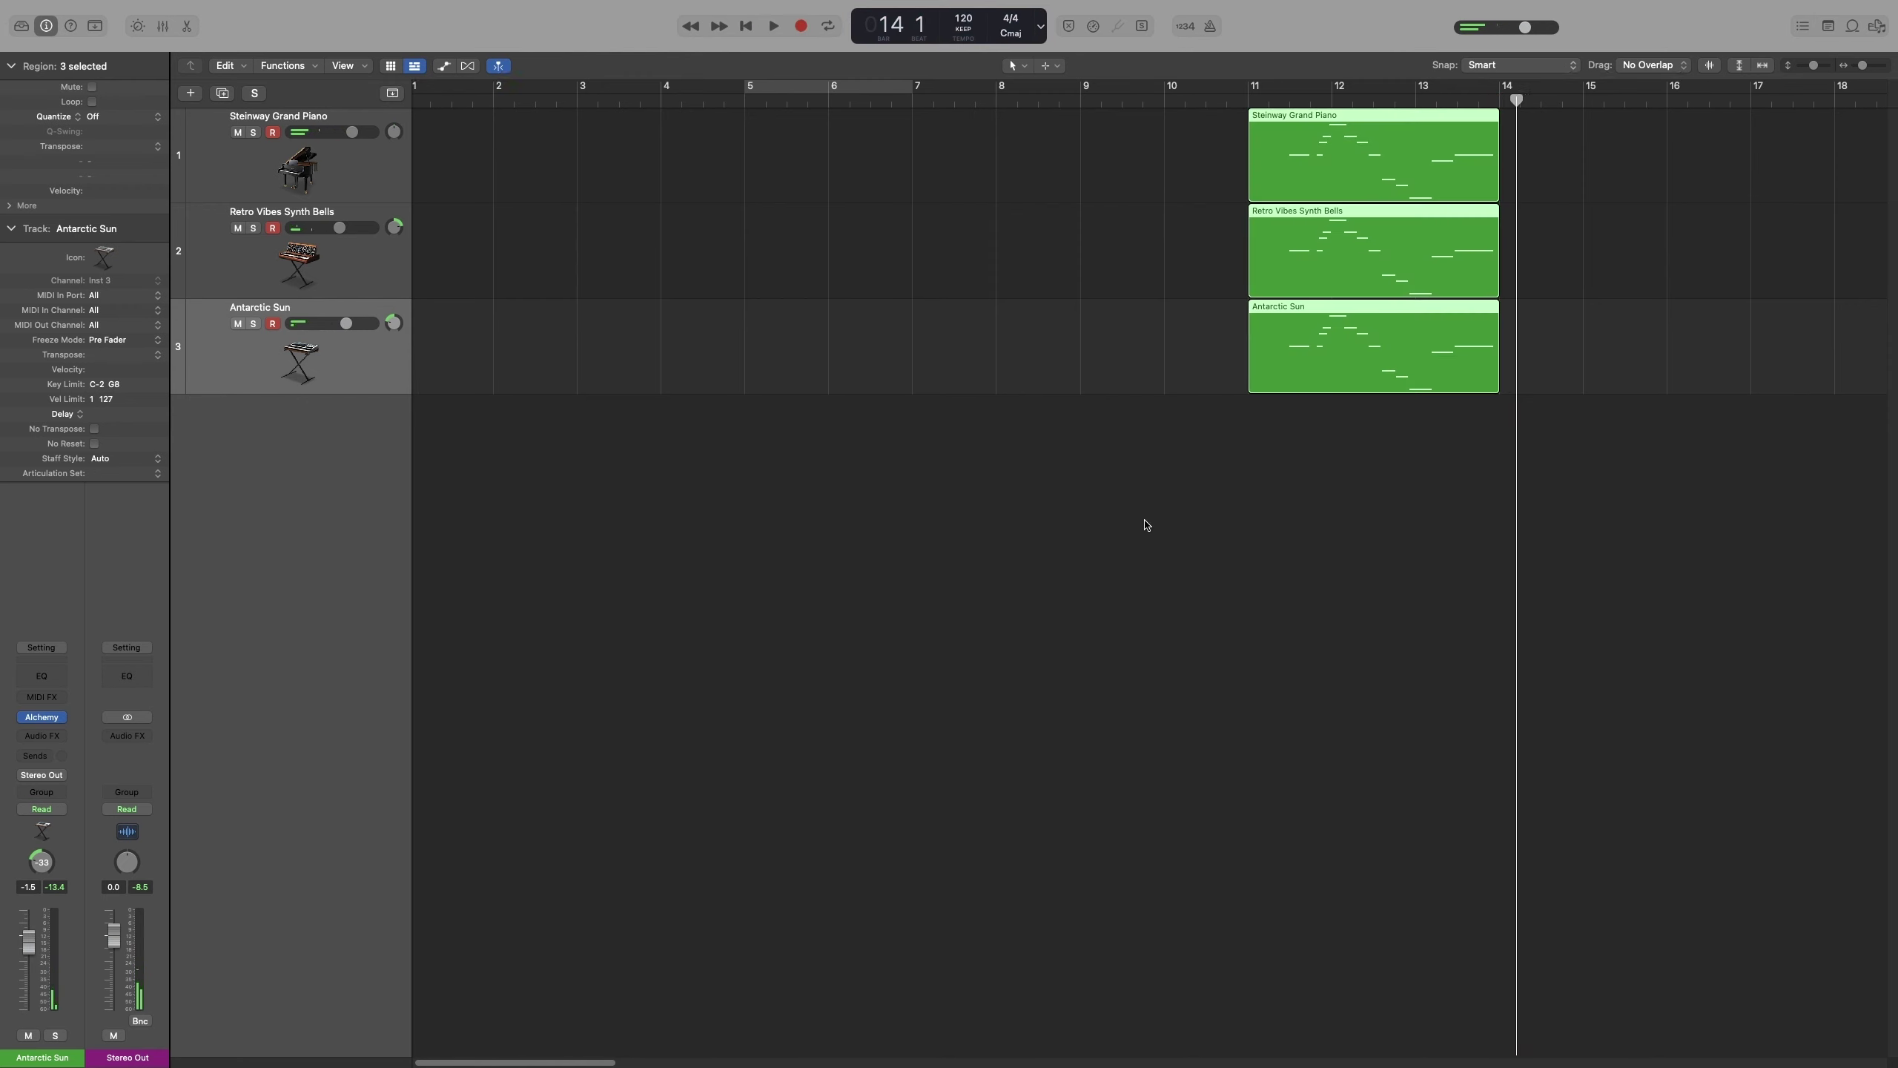
{"action": "key", "text": "super+Down"}
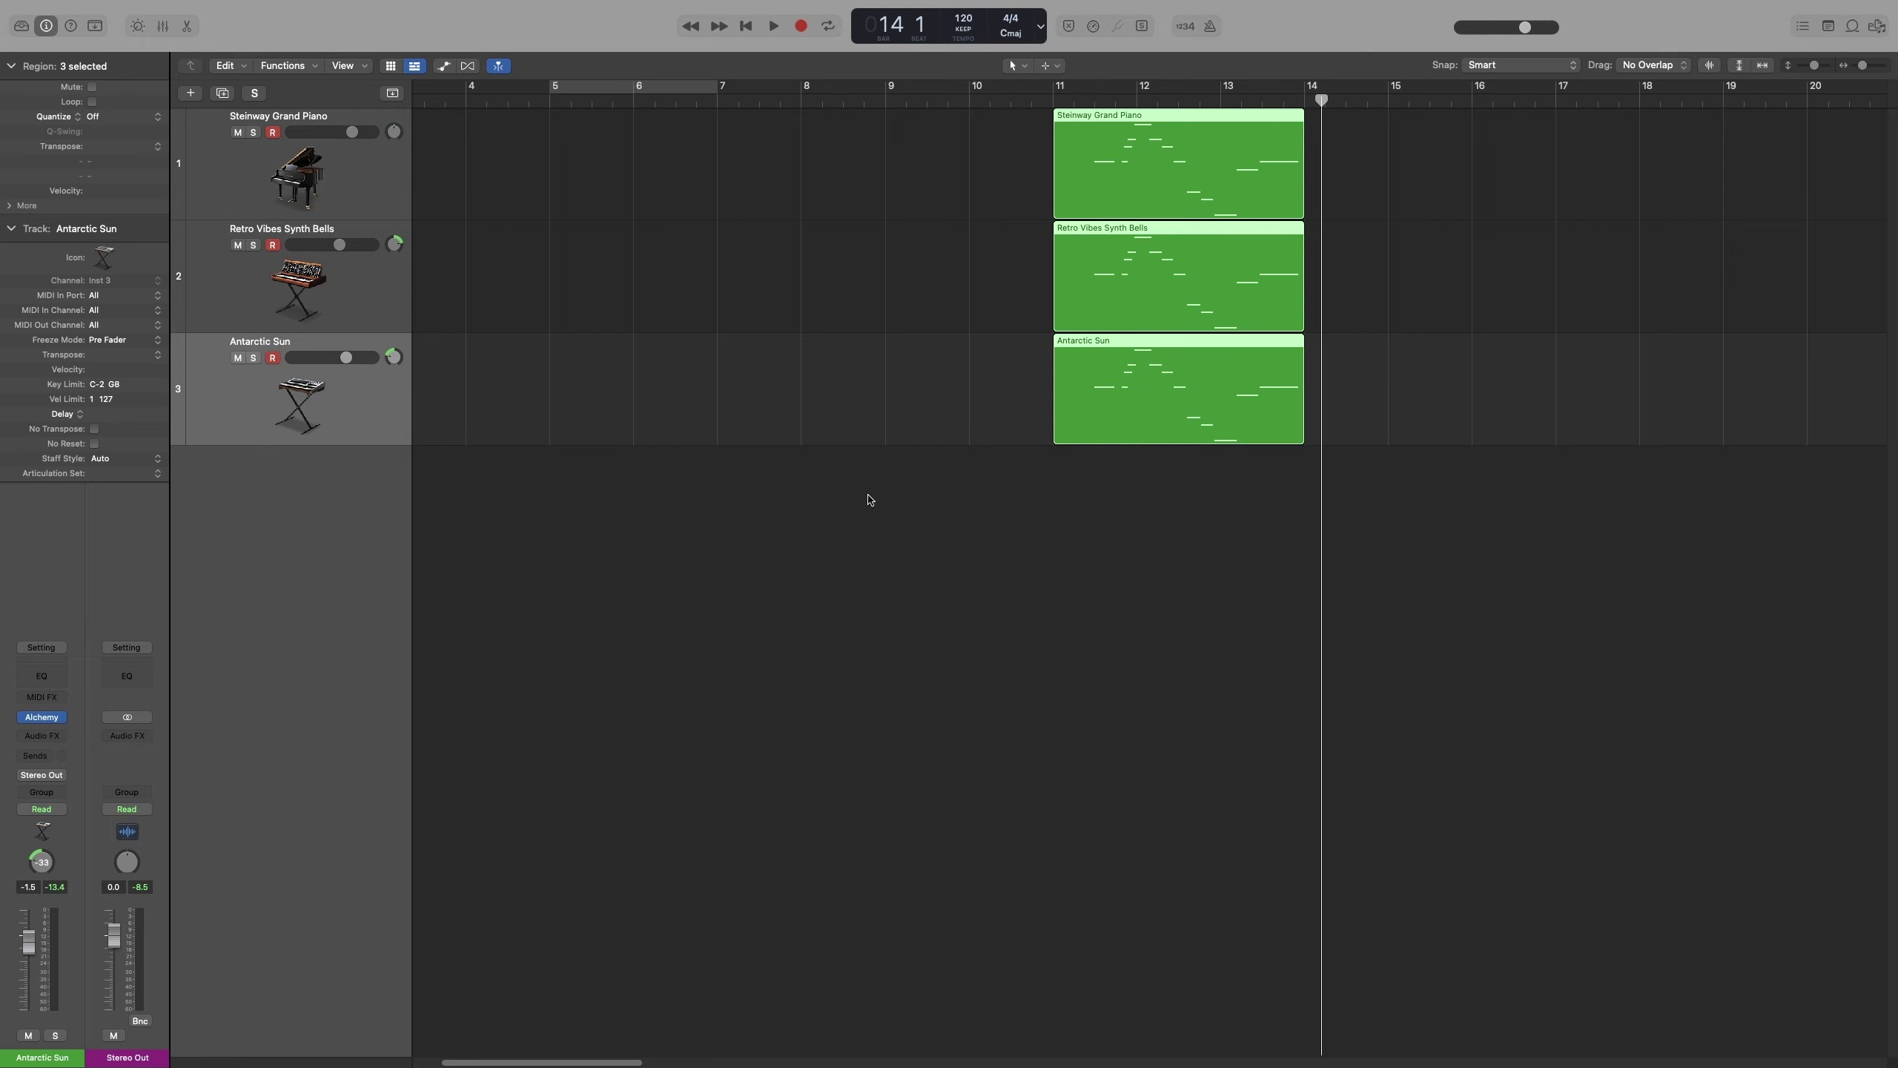
Step: Add an instrument track below Antarctic Sun loaded with the Vintage Clav patch Novel Approach Clav
{"action": "scroll", "coordinate": [1160, 513], "scroll_direction": "right", "scroll_amount": 3}
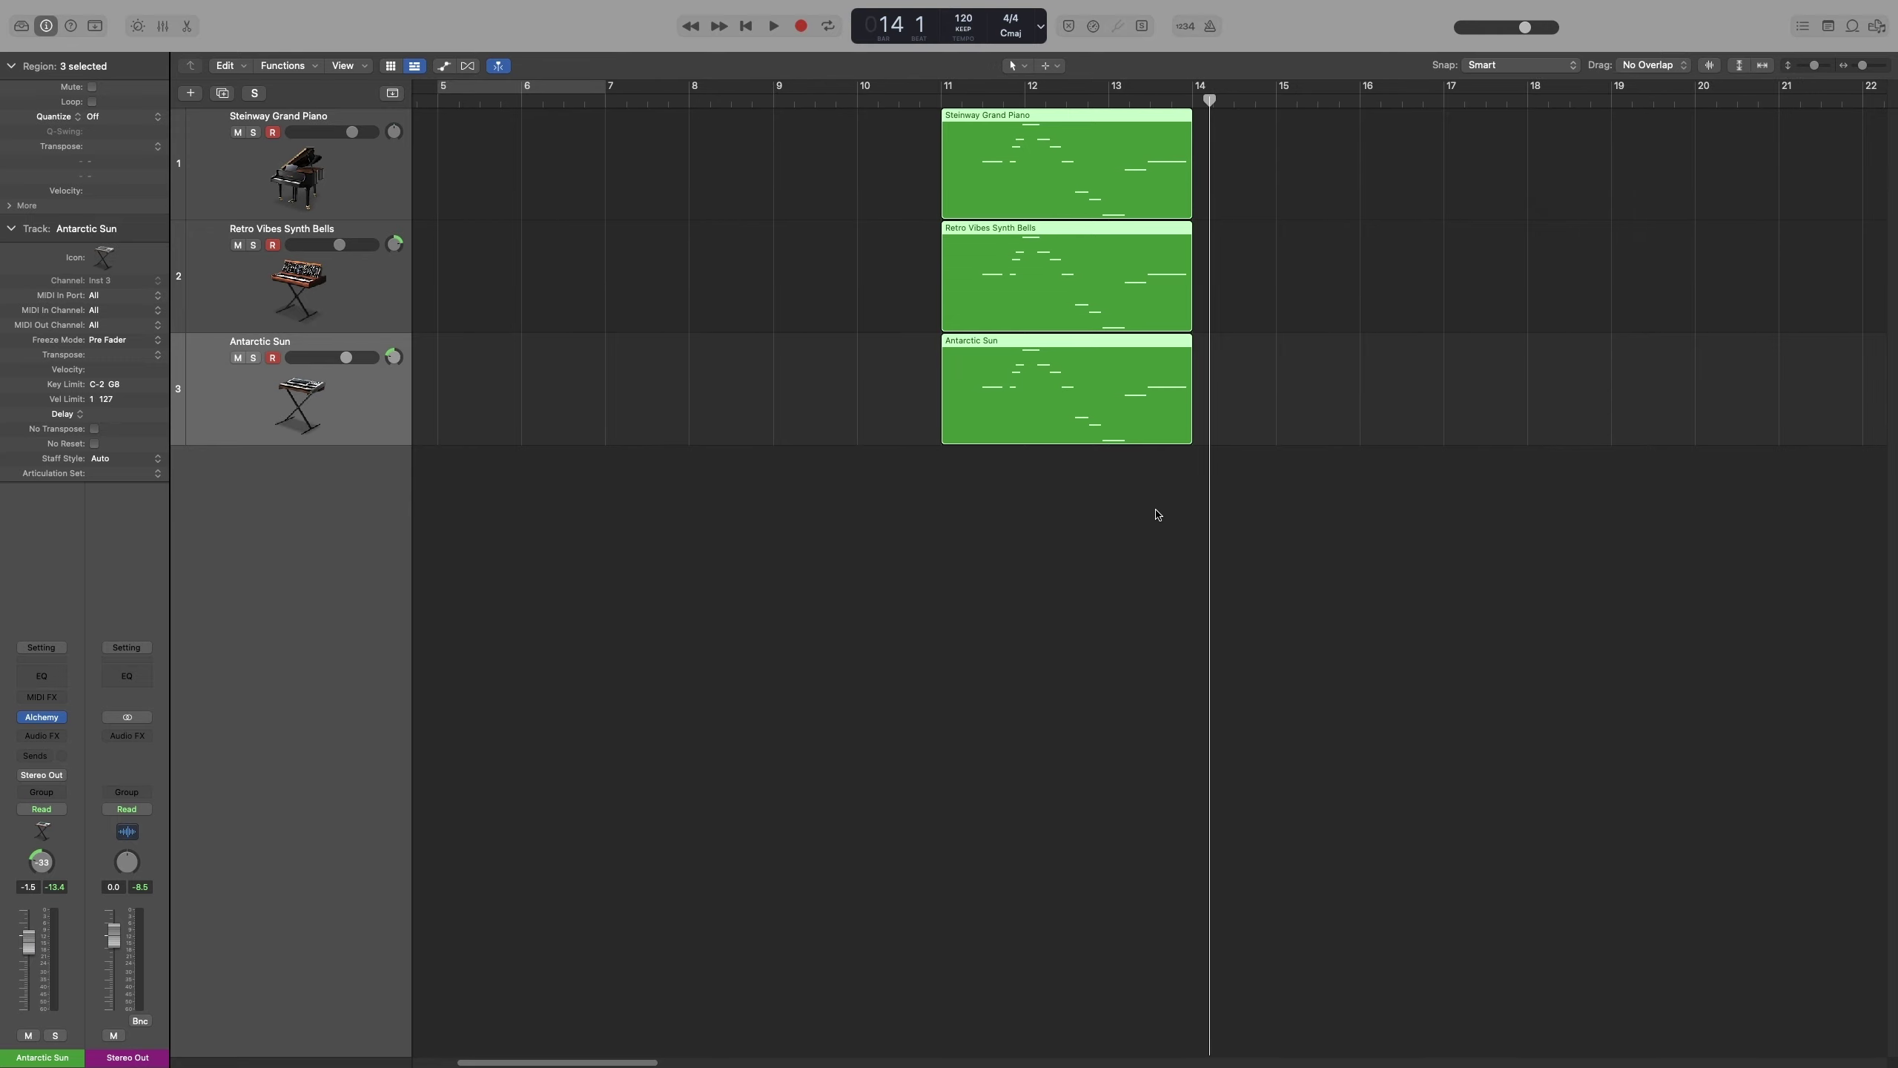
{"action": "scroll", "coordinate": [1087, 519], "scroll_direction": "right", "scroll_amount": 4}
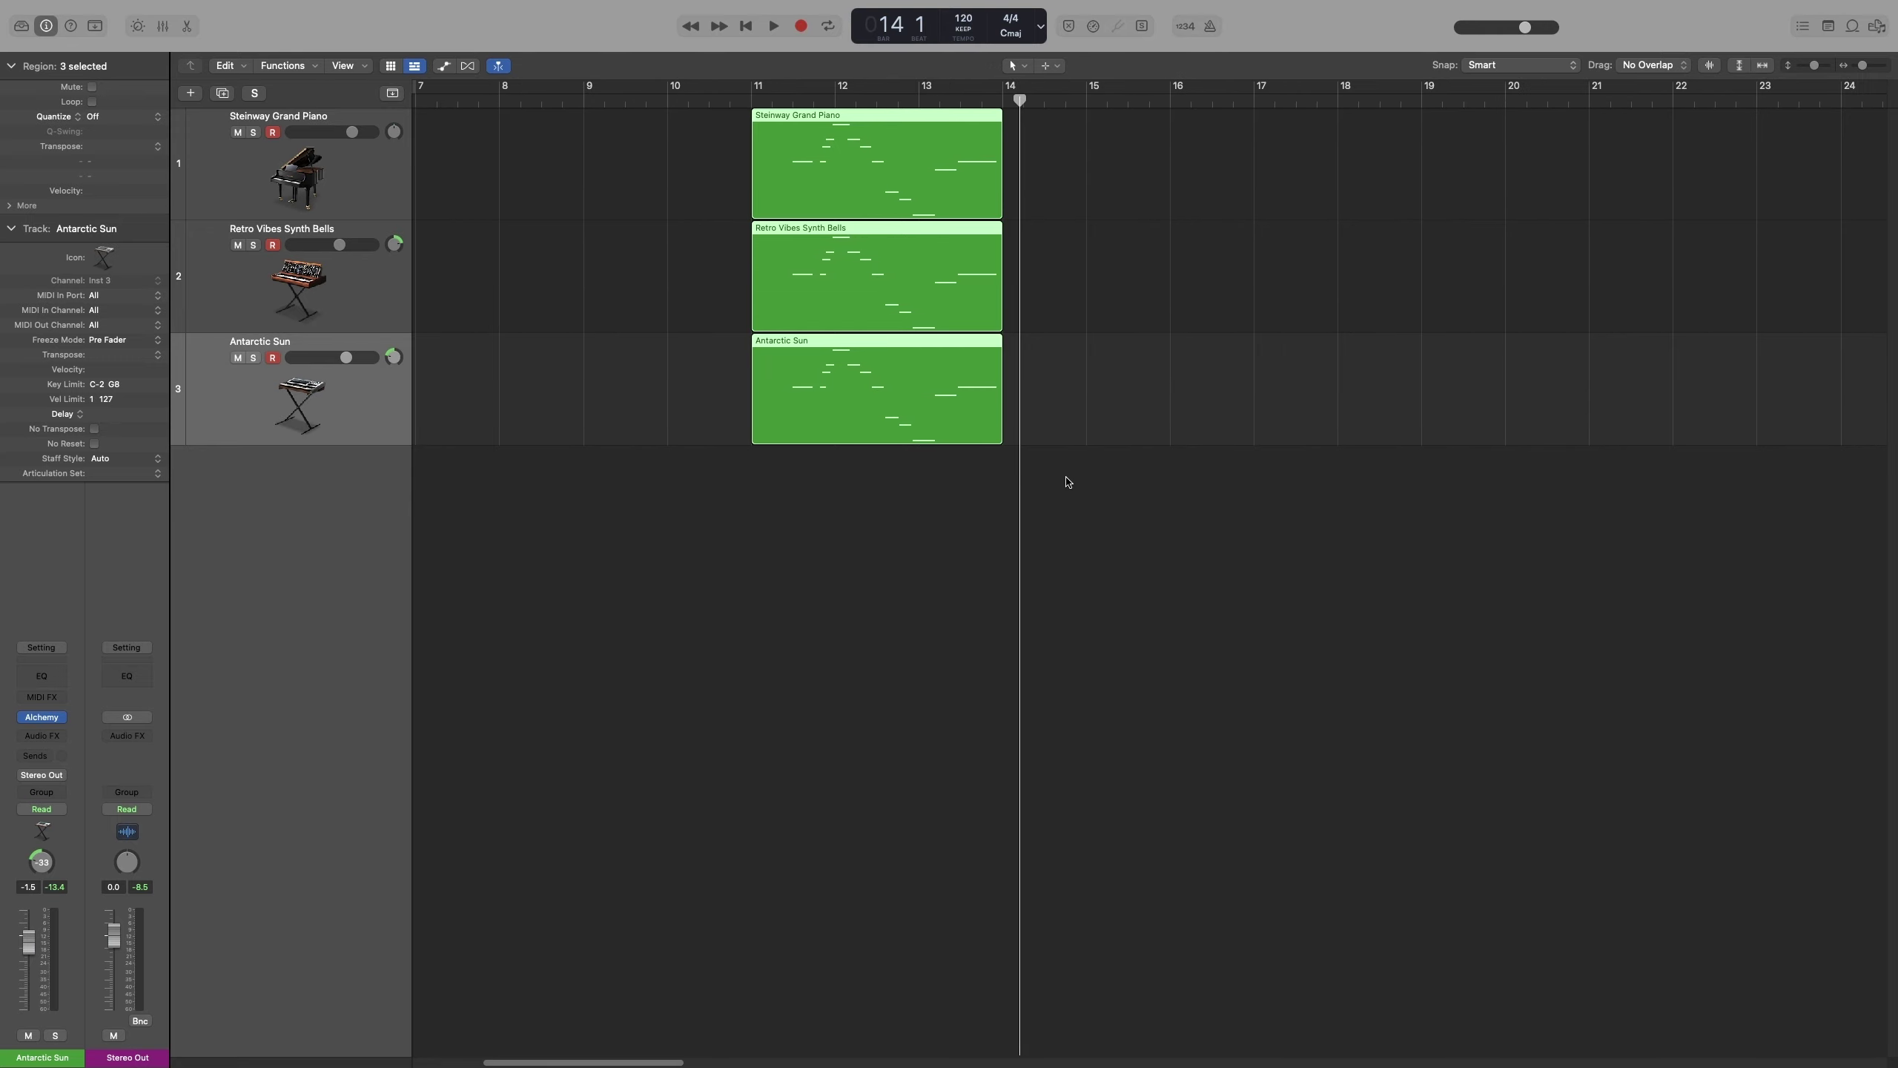
{"action": "left_click", "coordinate": [890, 479]}
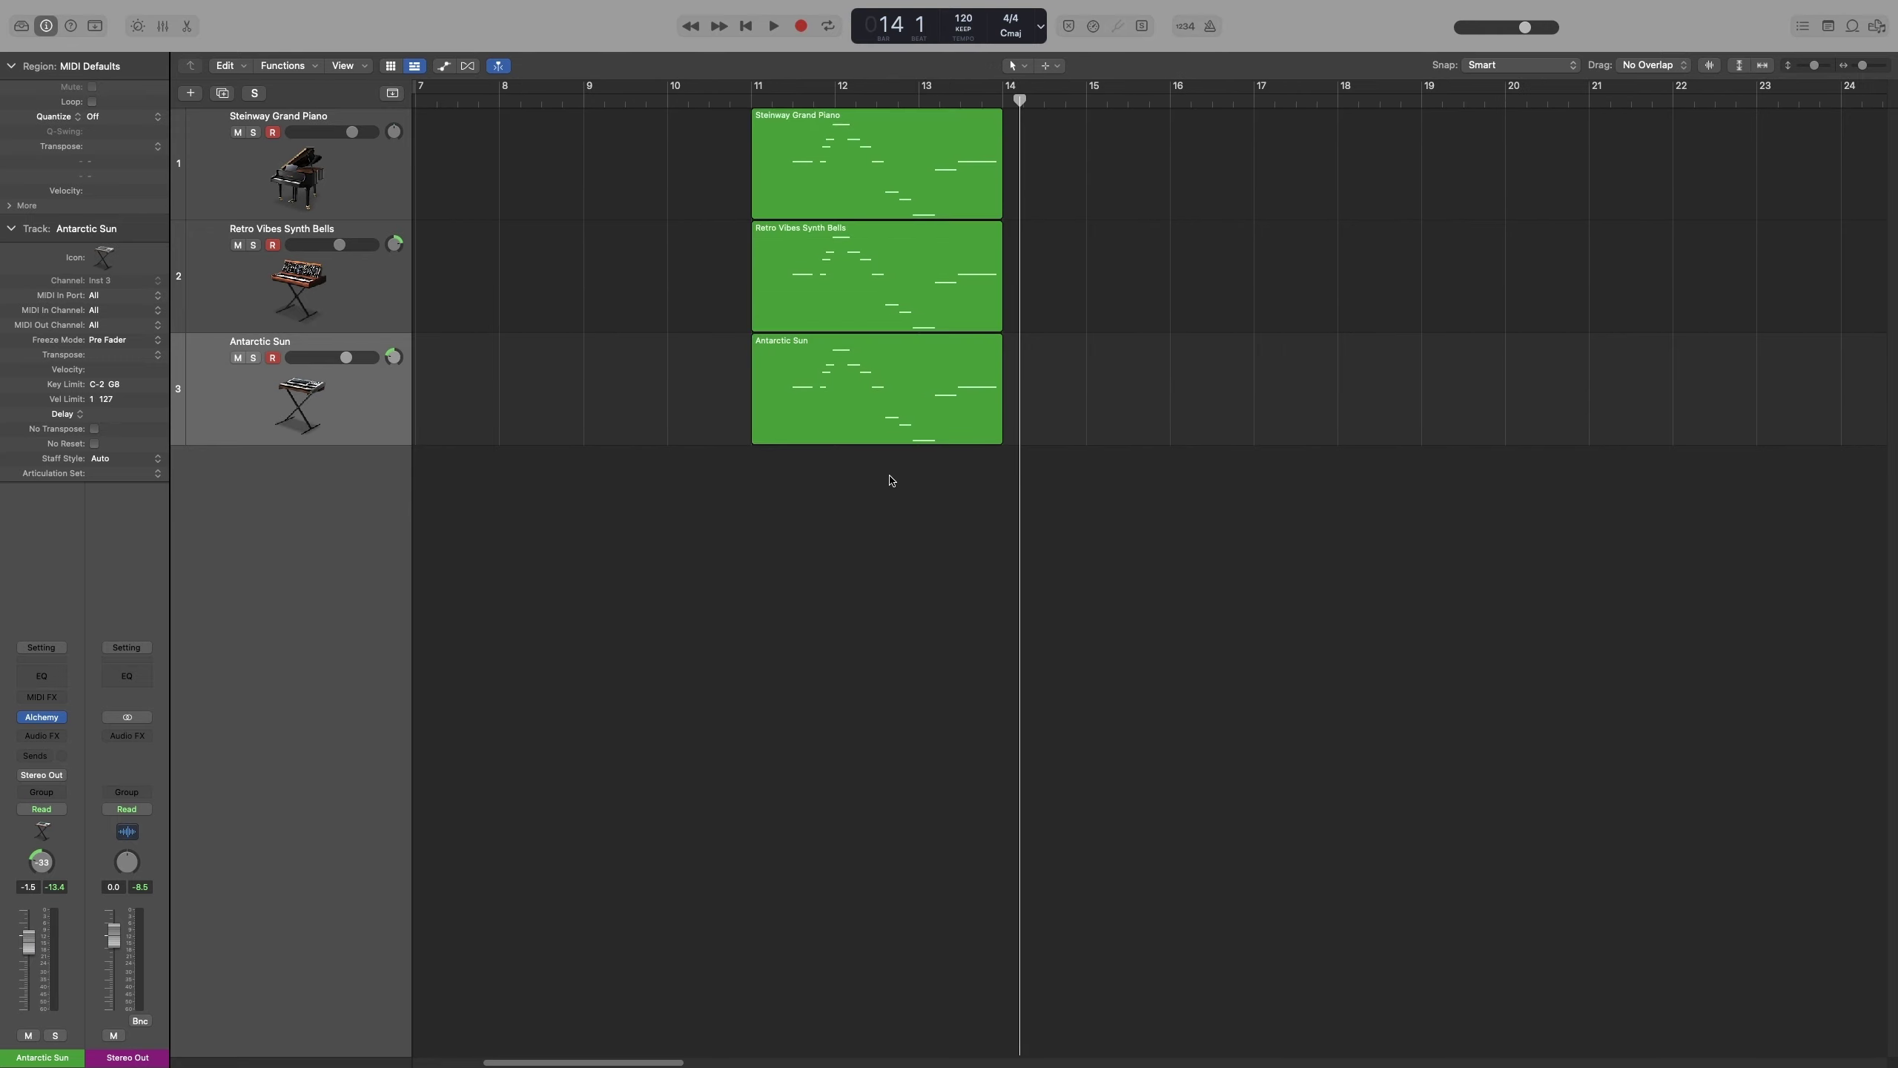
{"action": "left_click", "coordinate": [889, 414]}
{"action": "double_click", "coordinate": [321, 515]}
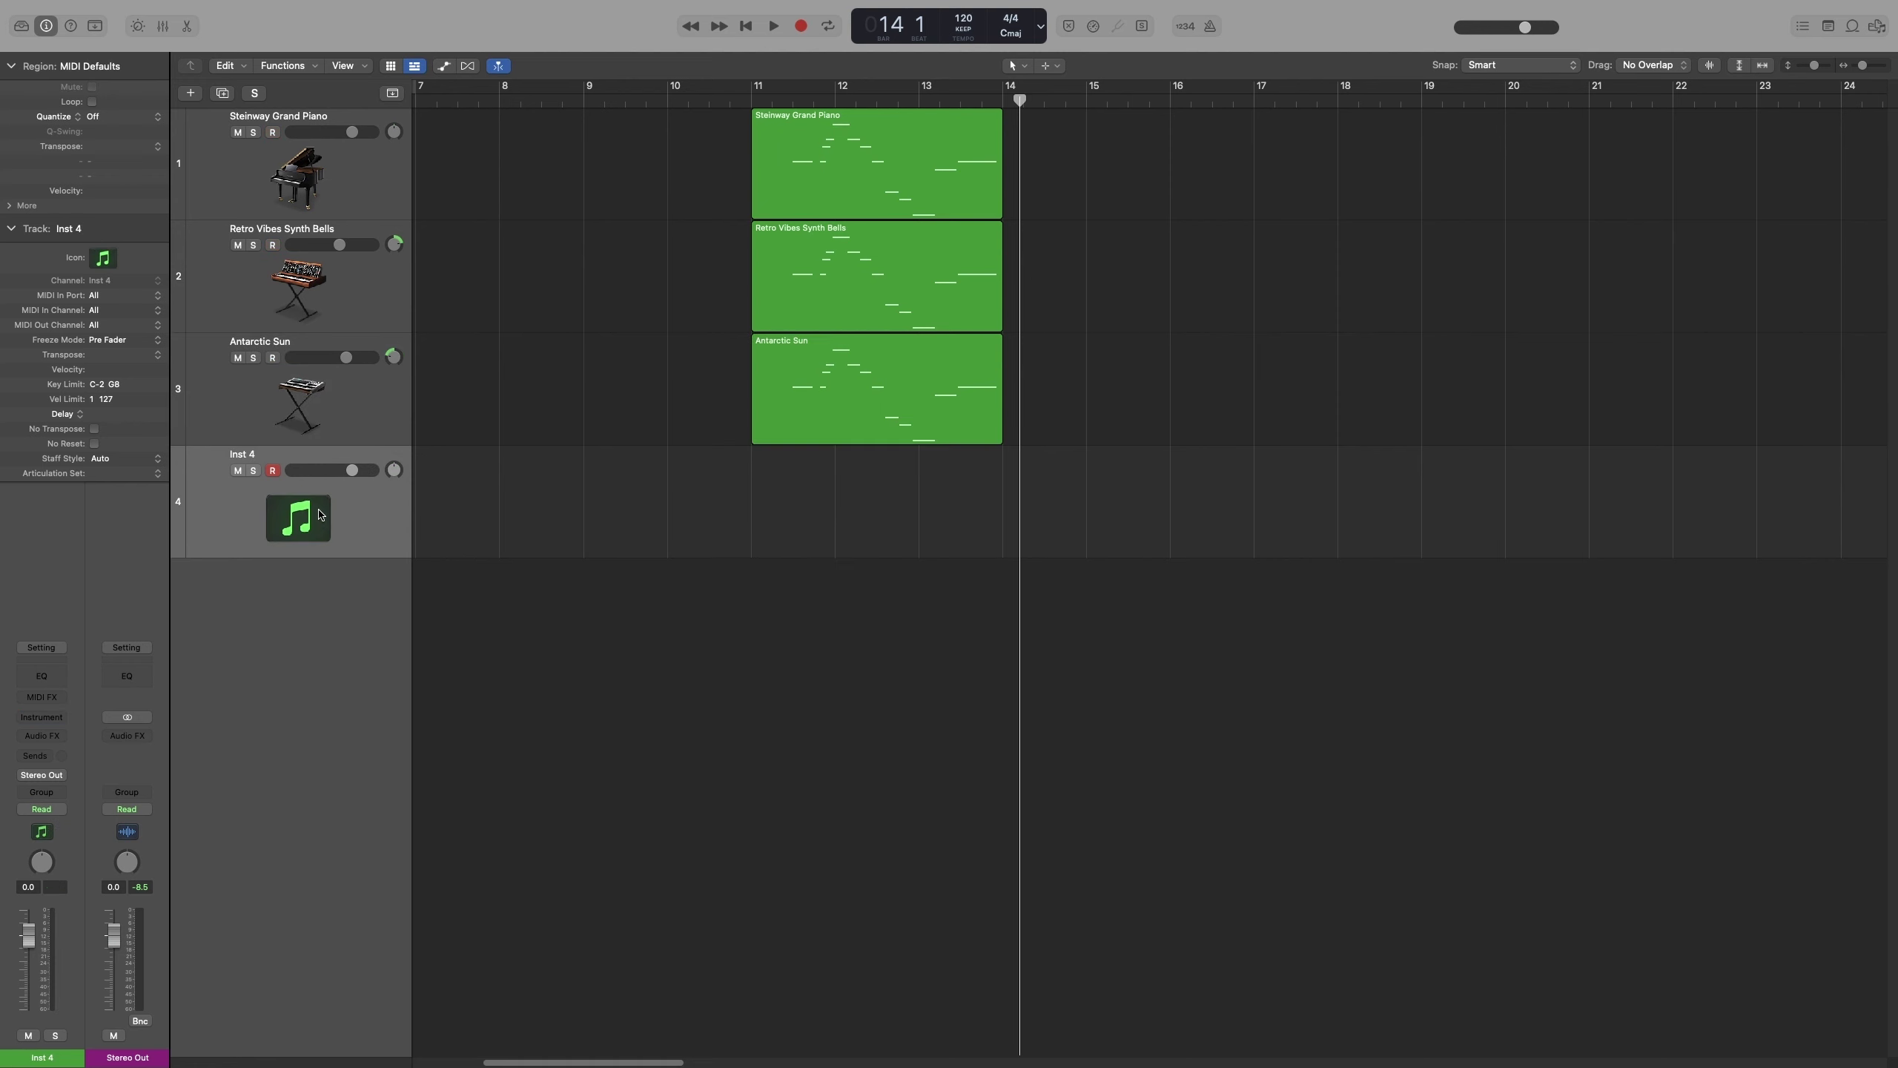
{"action": "key", "text": "y"}
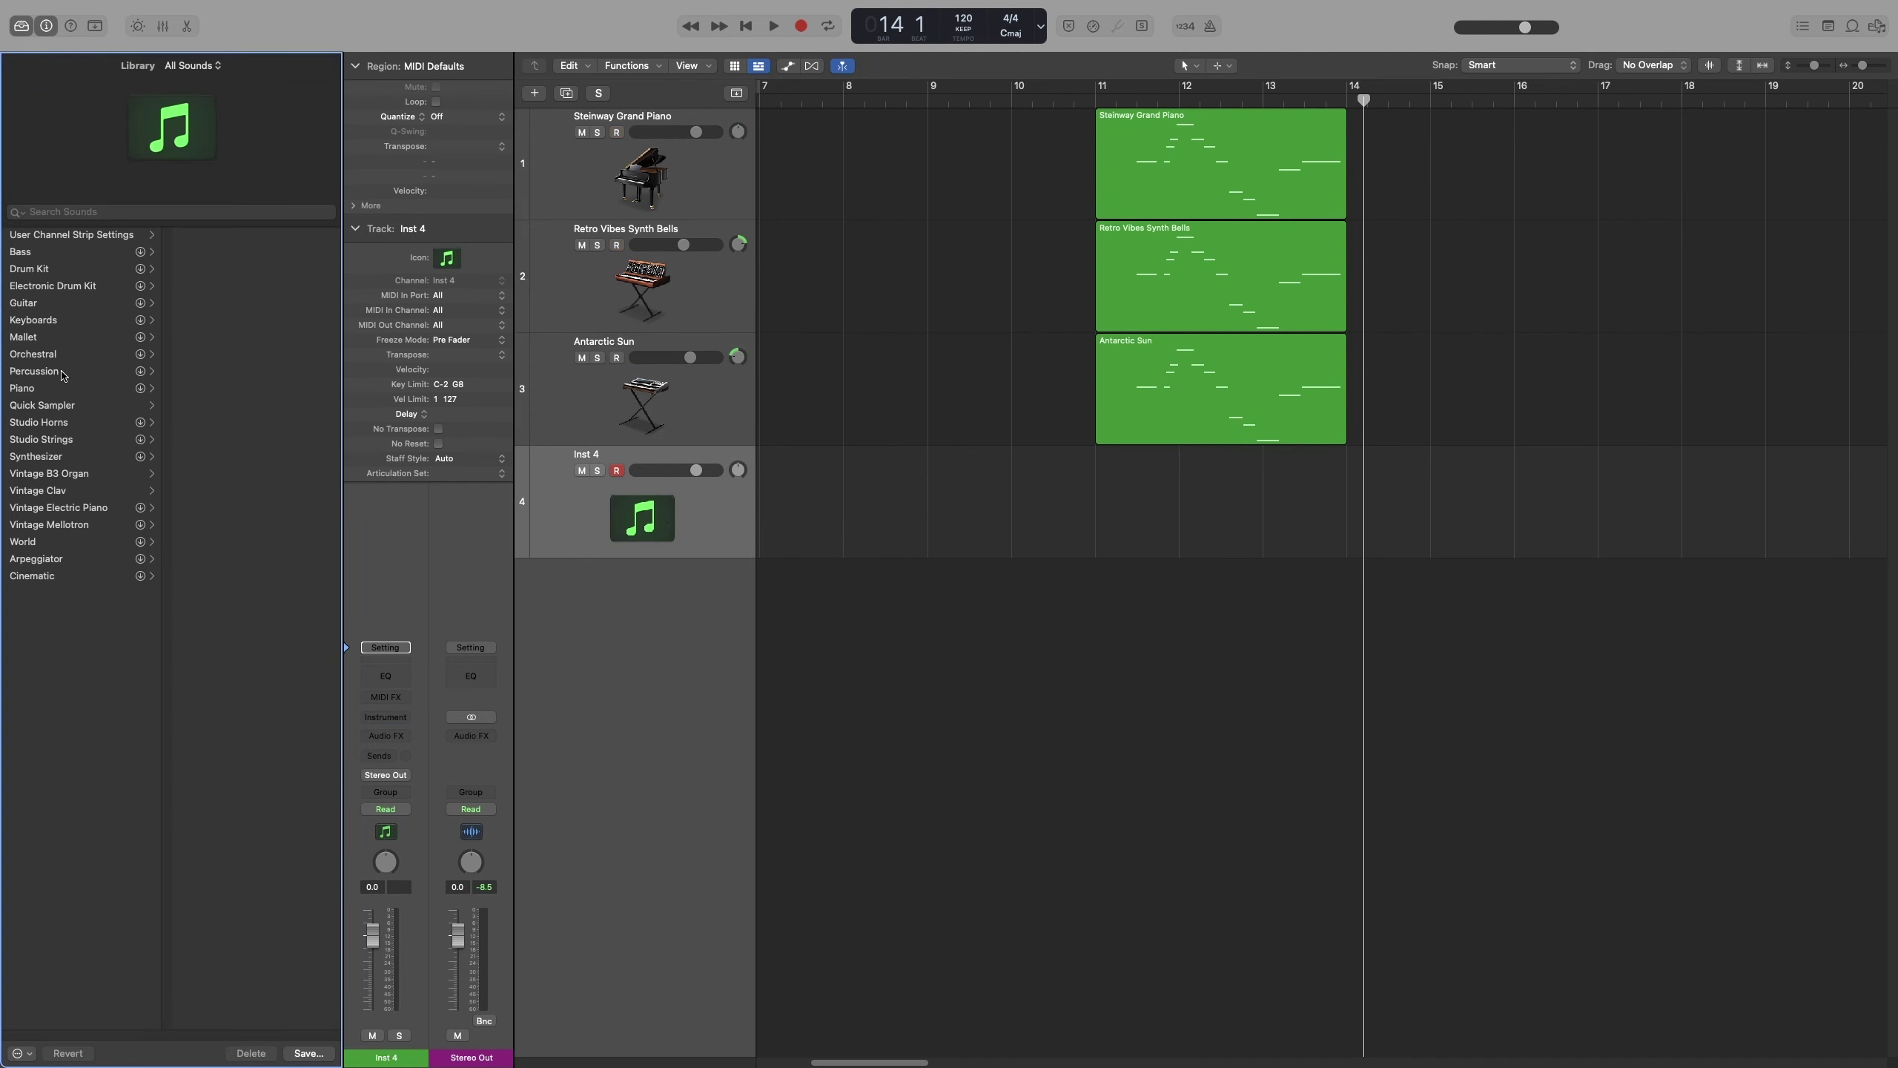
{"action": "left_click", "coordinate": [62, 491]}
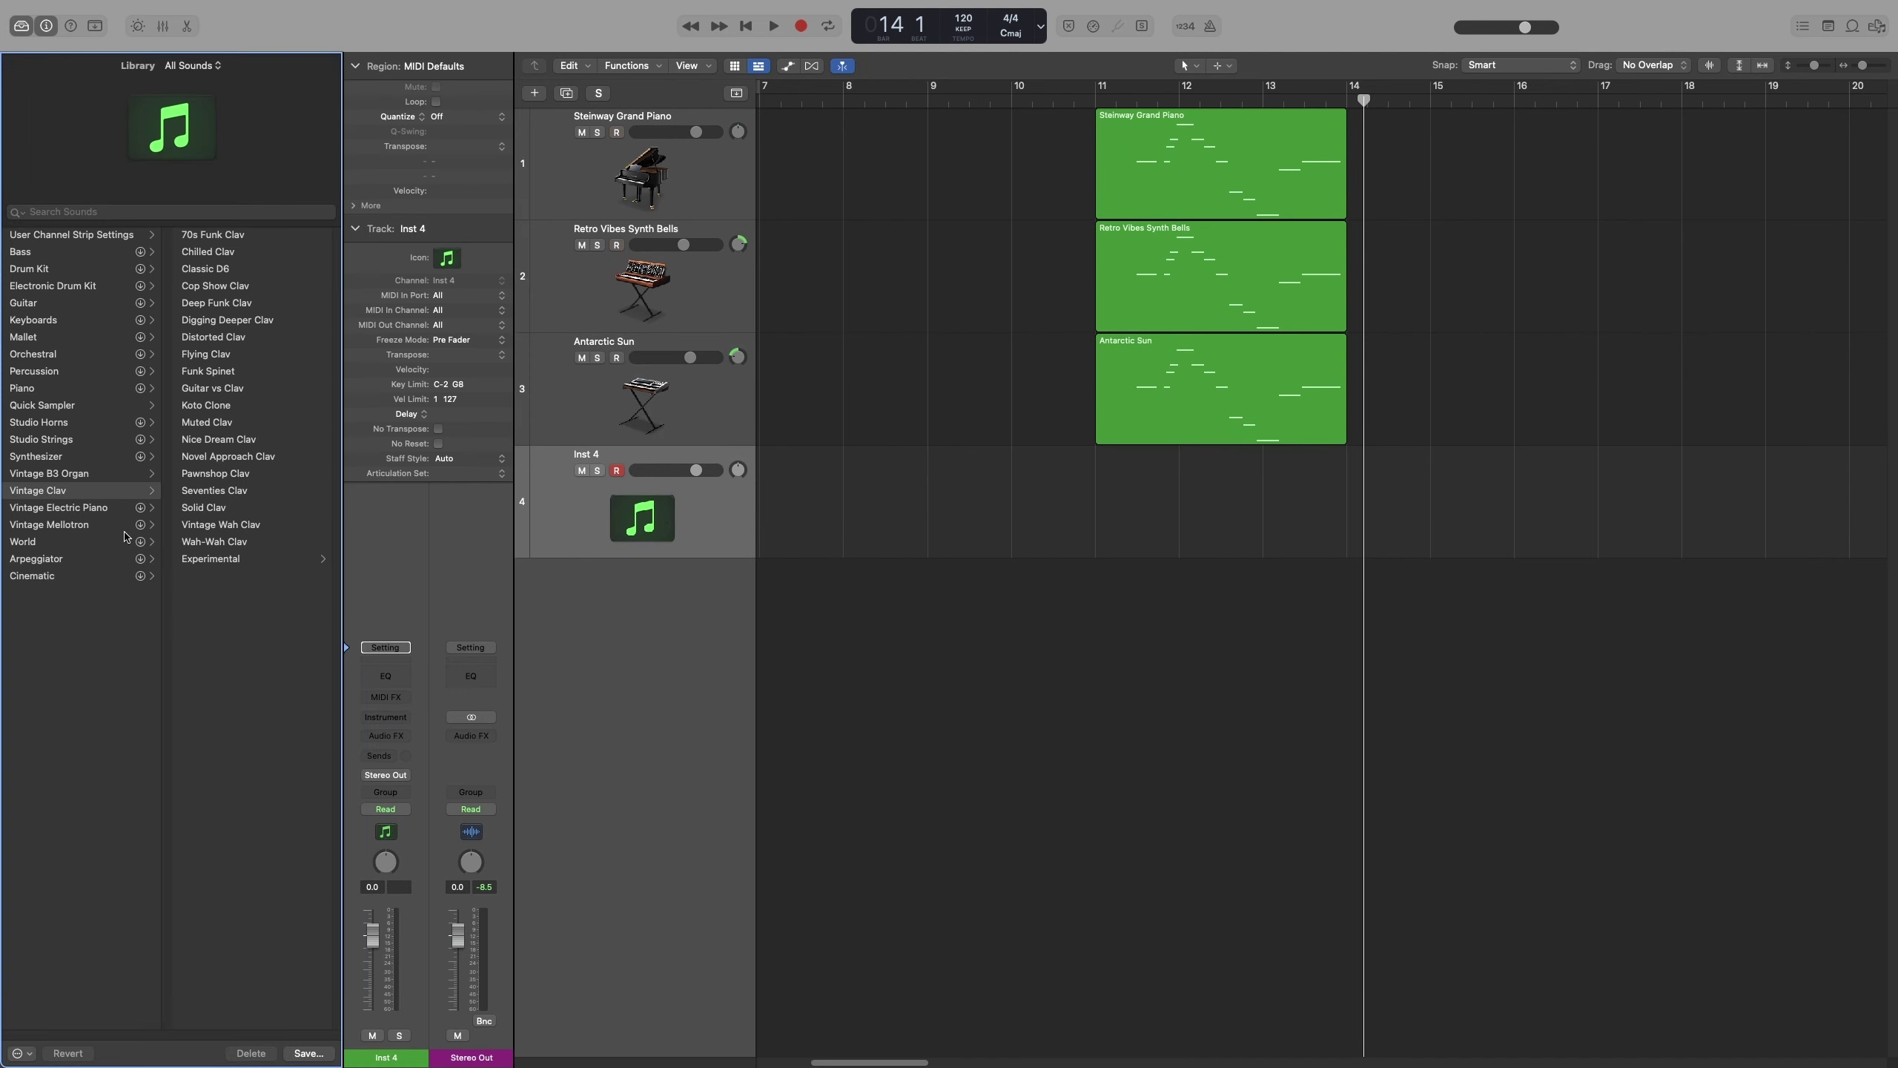
{"action": "left_click", "coordinate": [233, 423]}
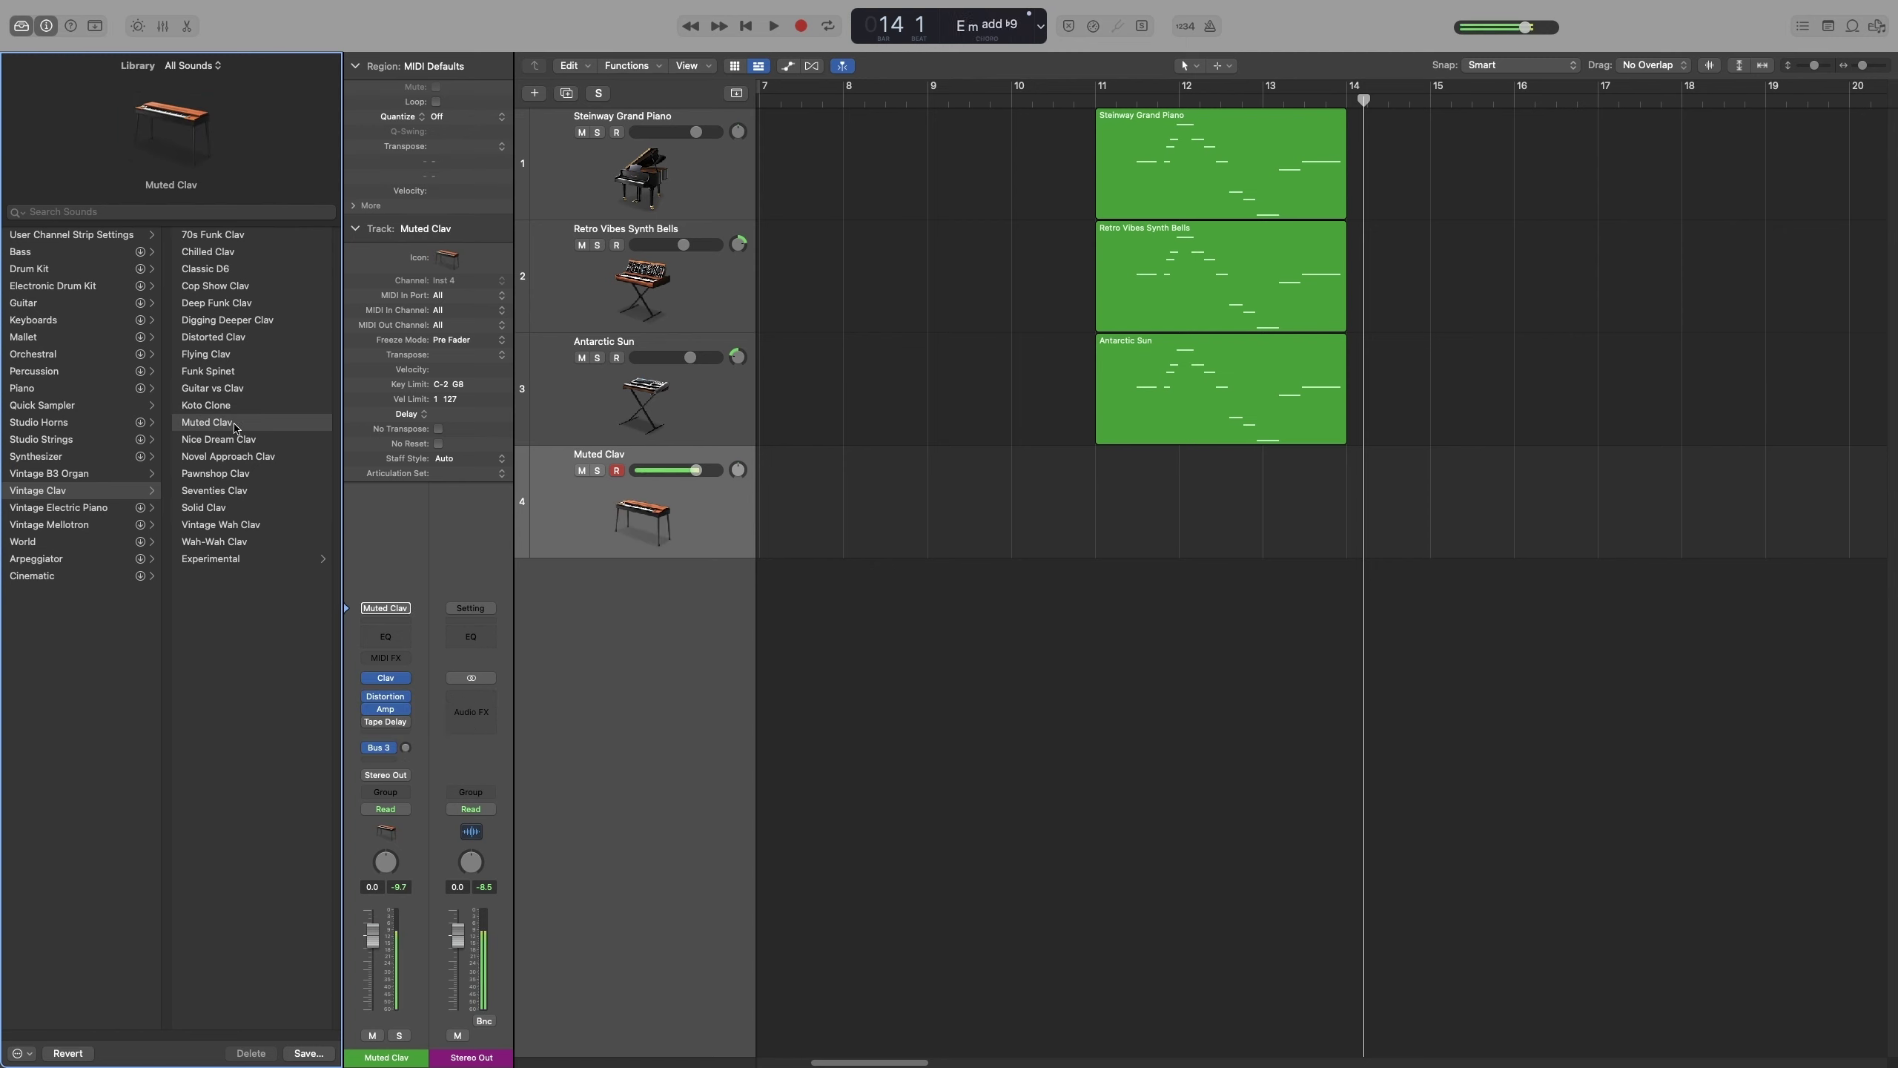
{"action": "left_click", "coordinate": [239, 458]}
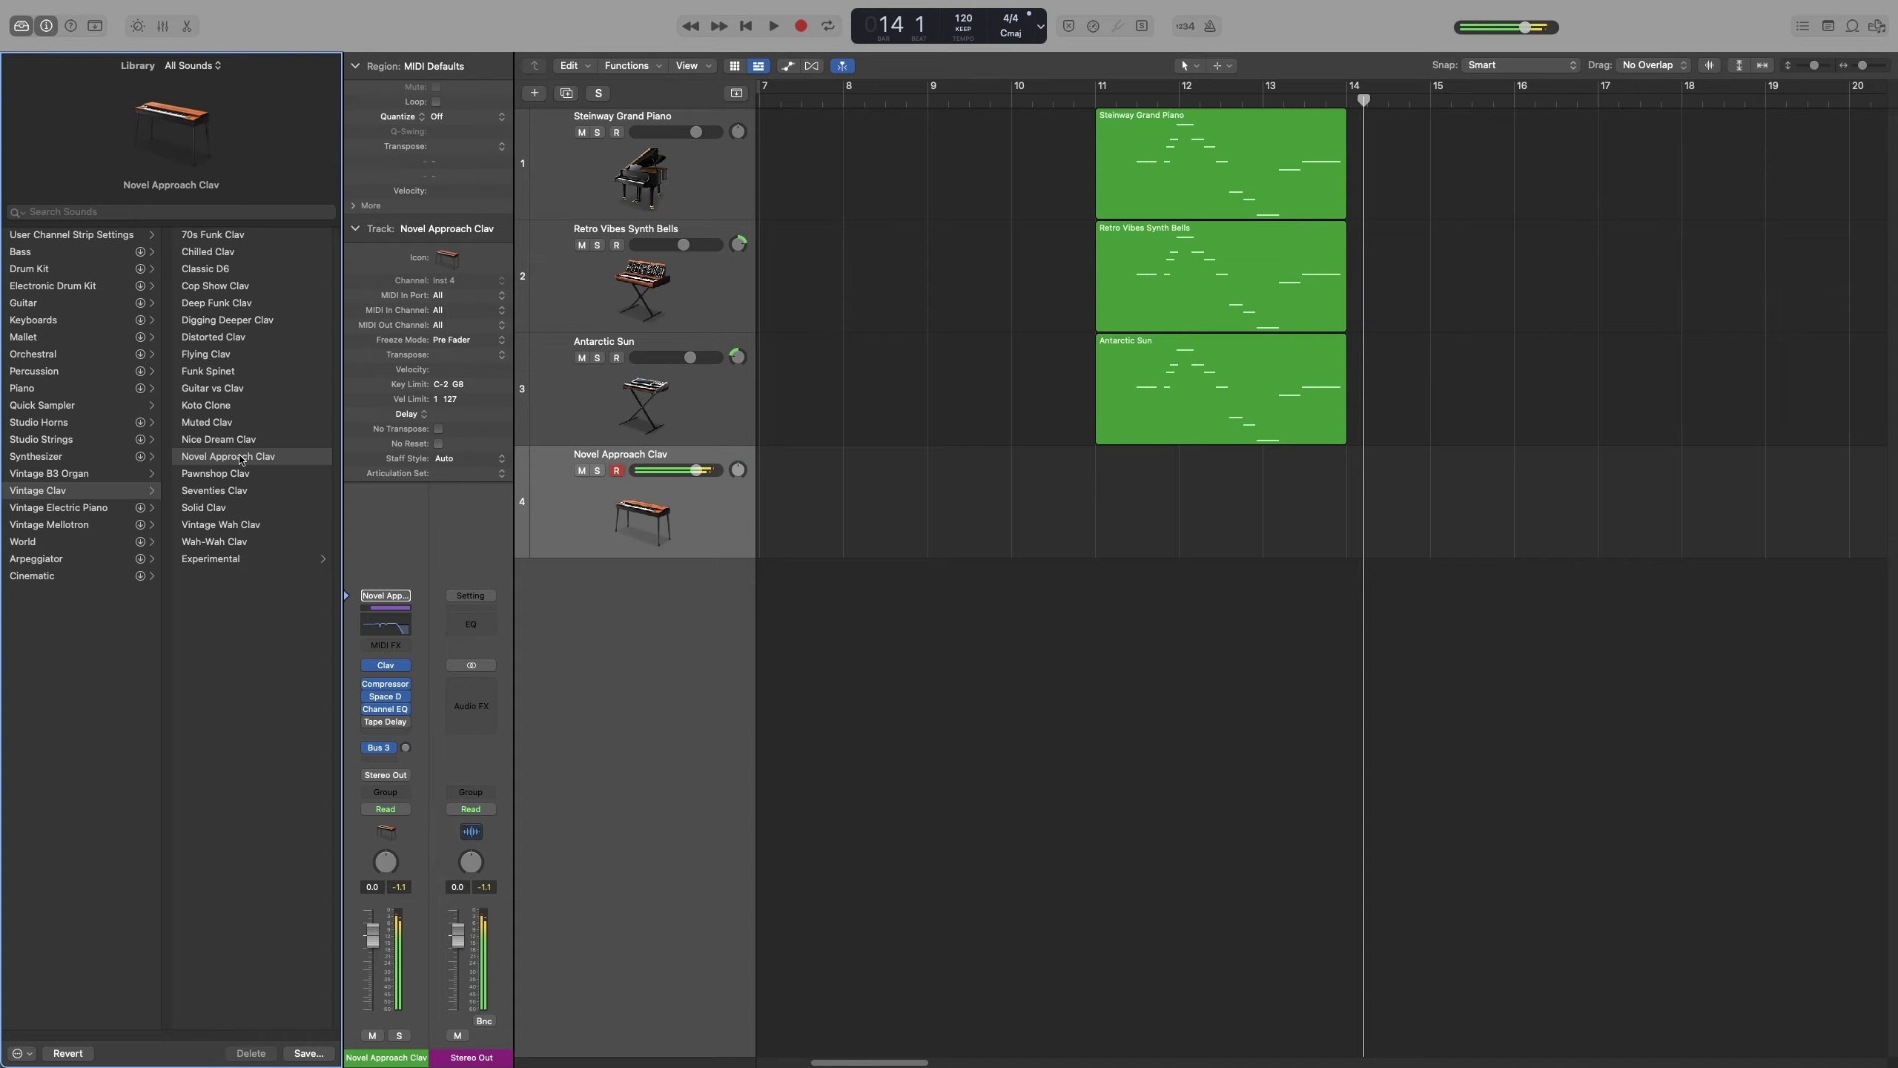
{"action": "key", "text": "y"}
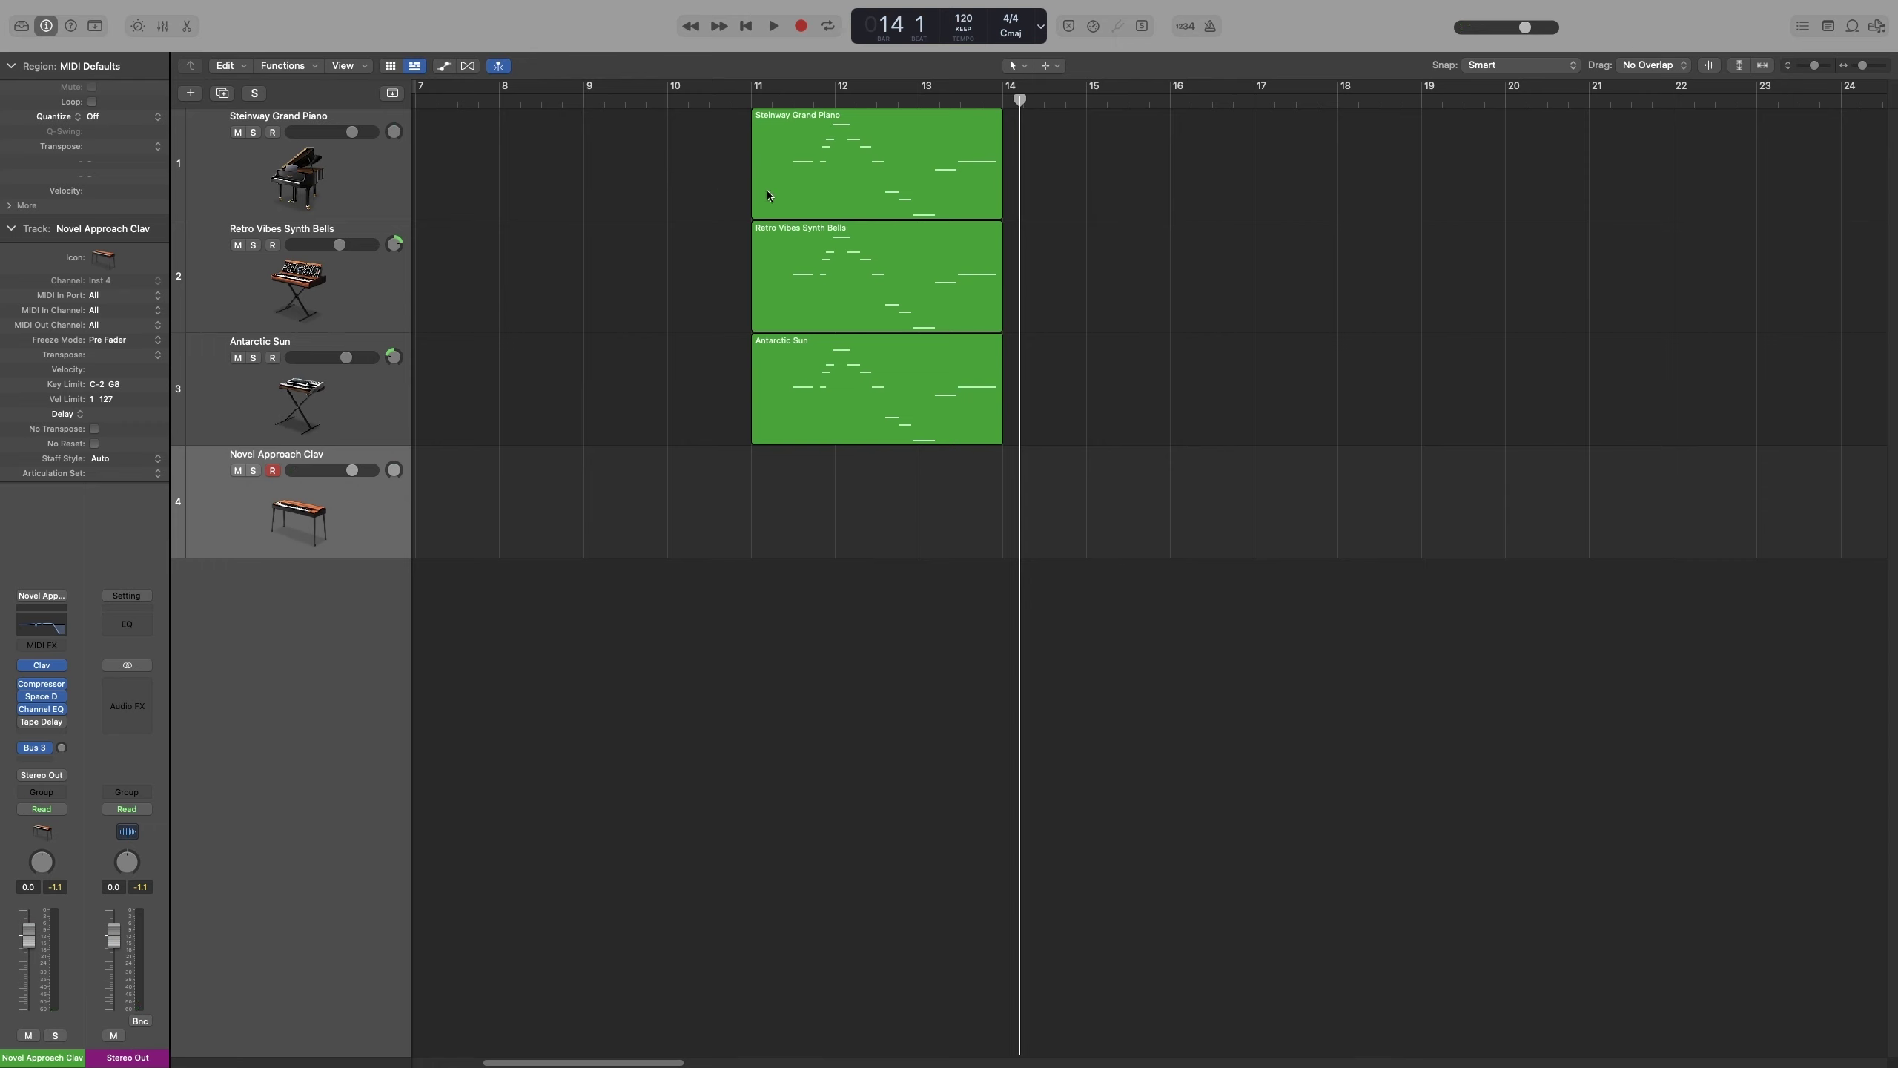
Step: Use Region Alias > Make Alias to put a Steinway Grand Piano alias on track 4 at bar 14
{"action": "left_click", "coordinate": [854, 184]}
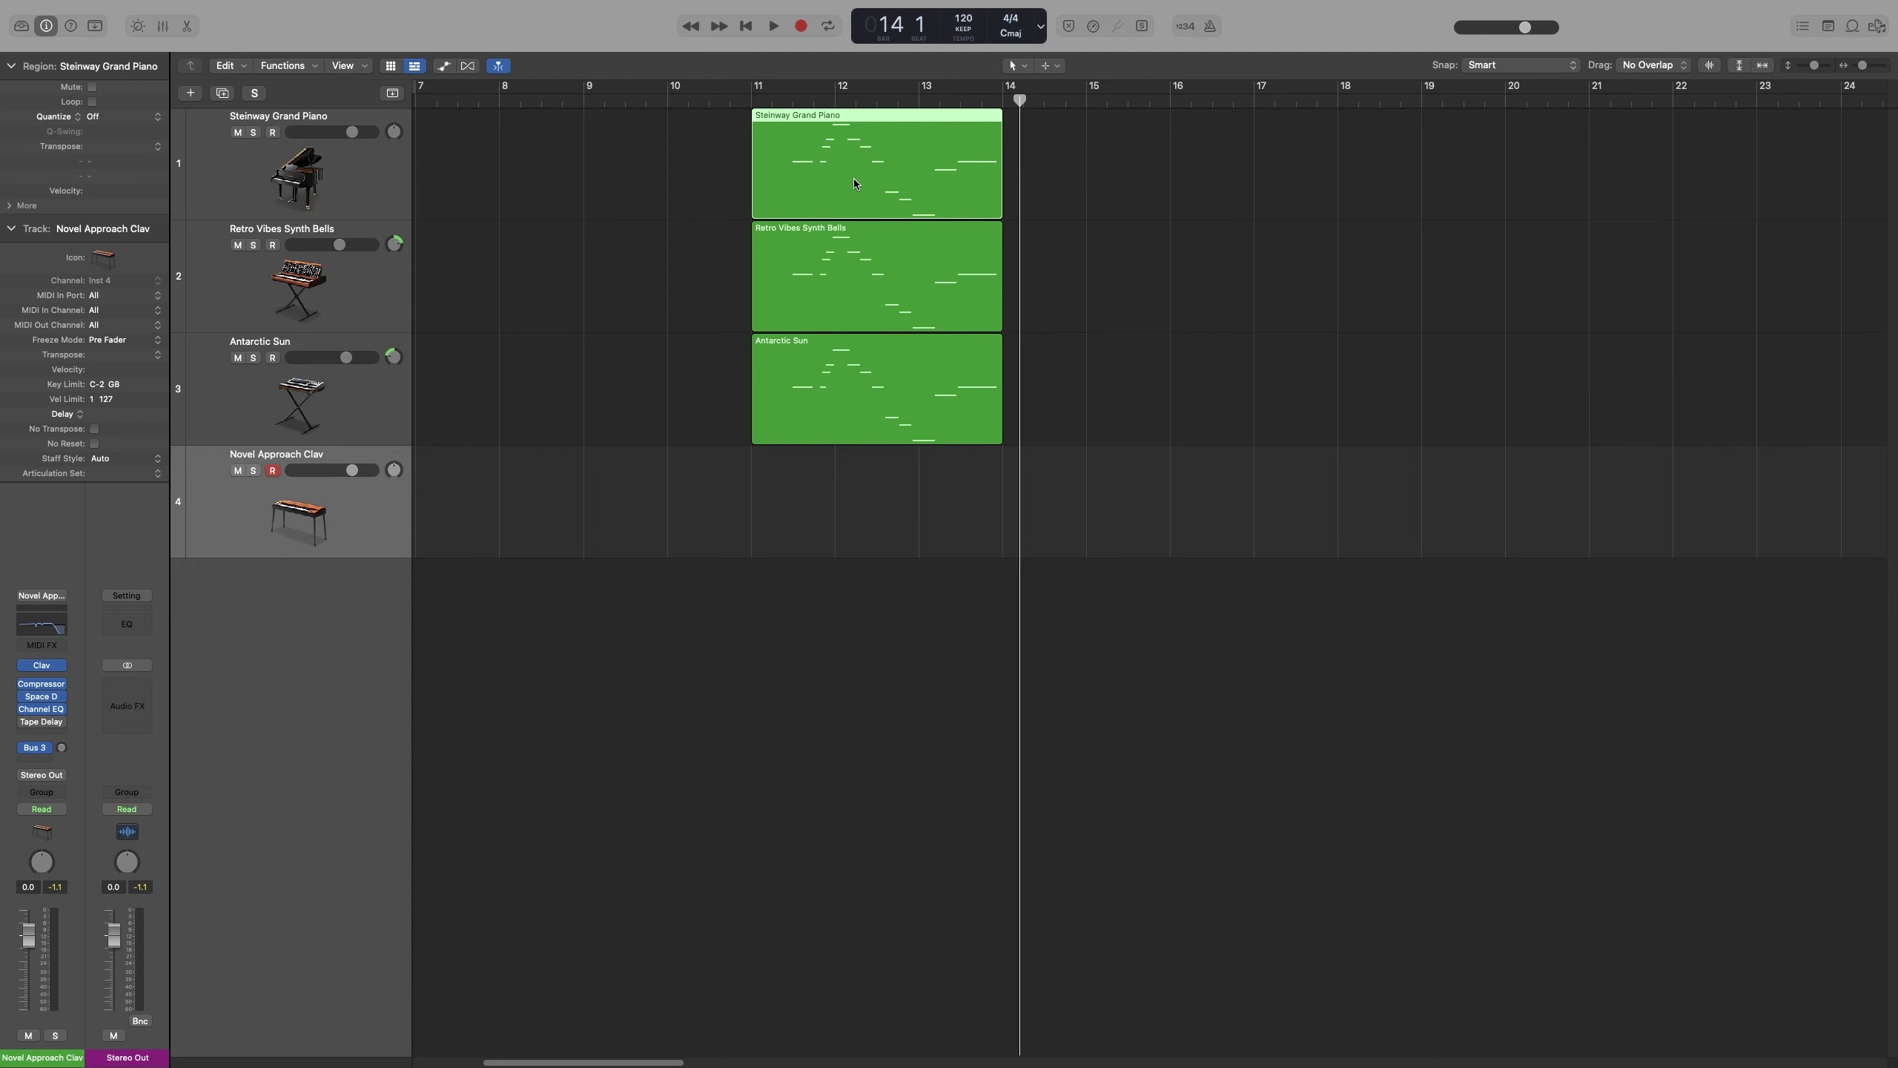
{"action": "left_click", "coordinate": [323, 306]}
{"action": "left_click", "coordinate": [334, 423]}
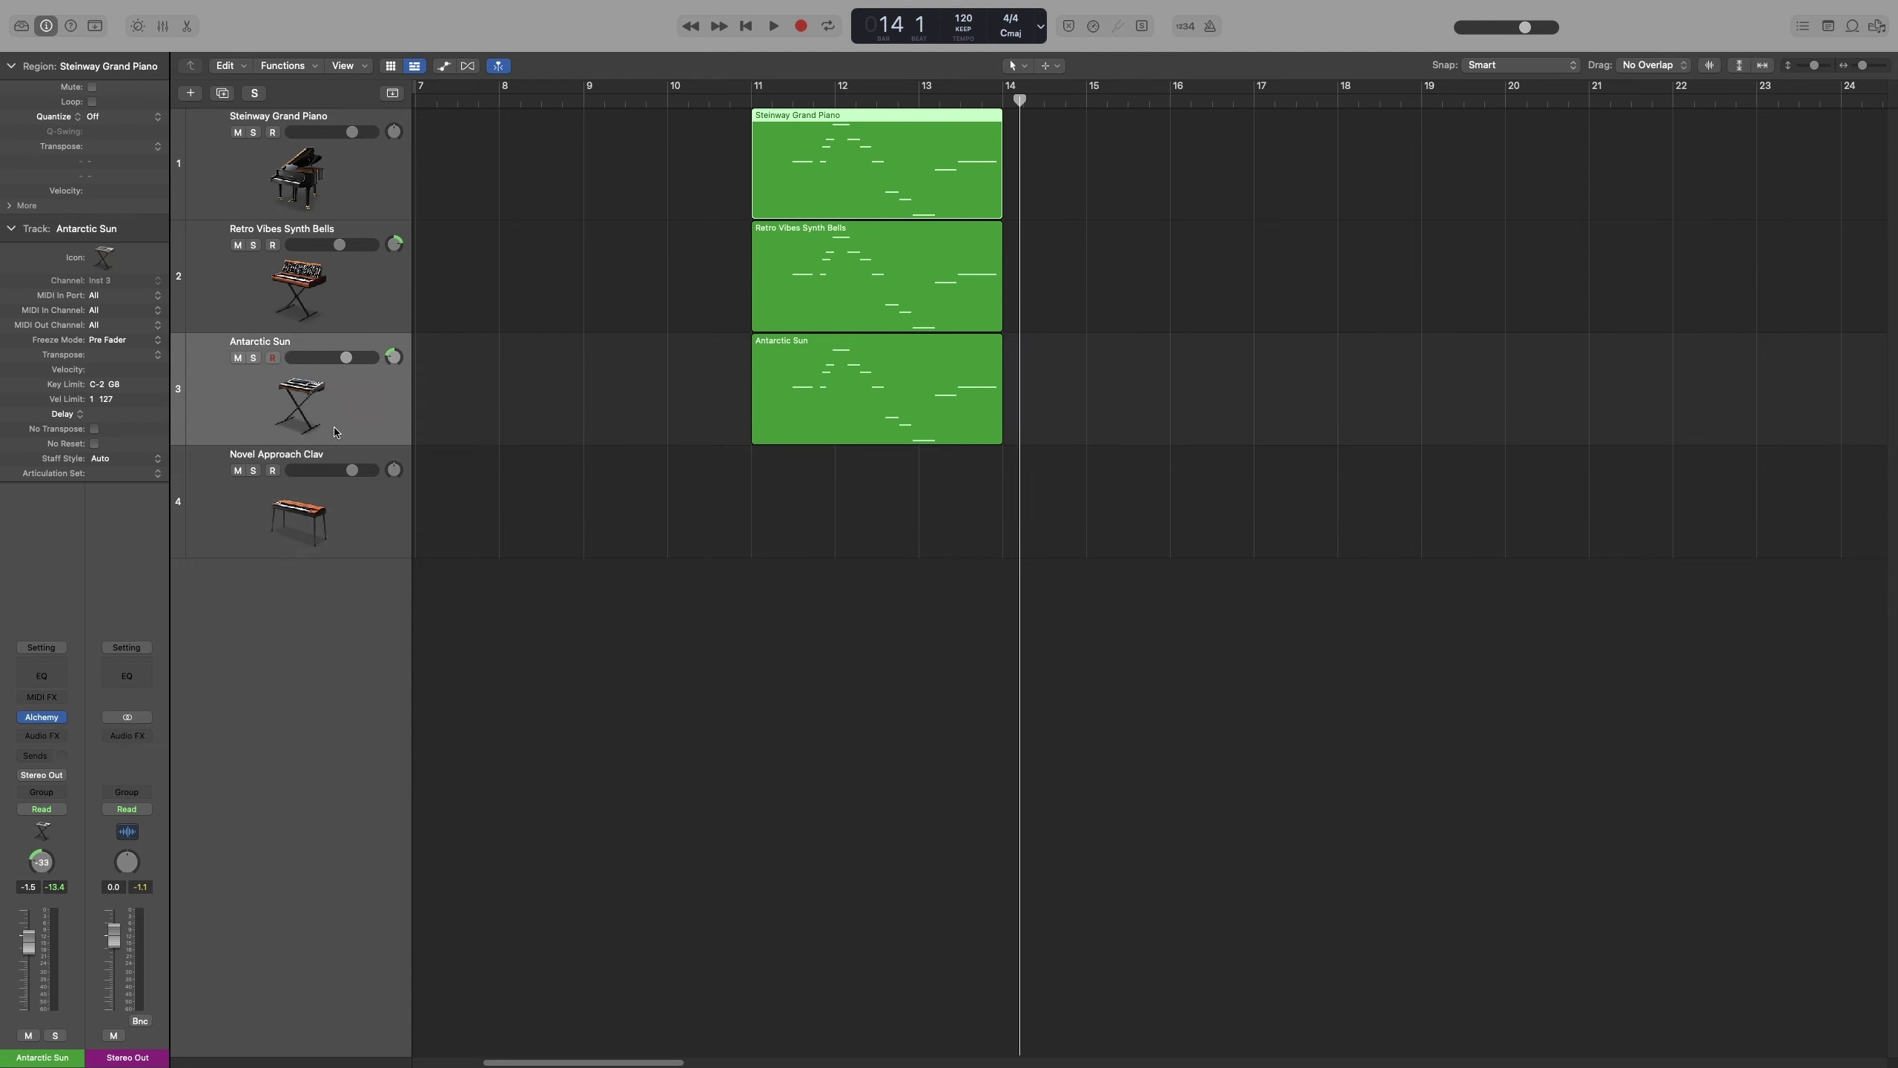
{"action": "left_click", "coordinate": [308, 524]}
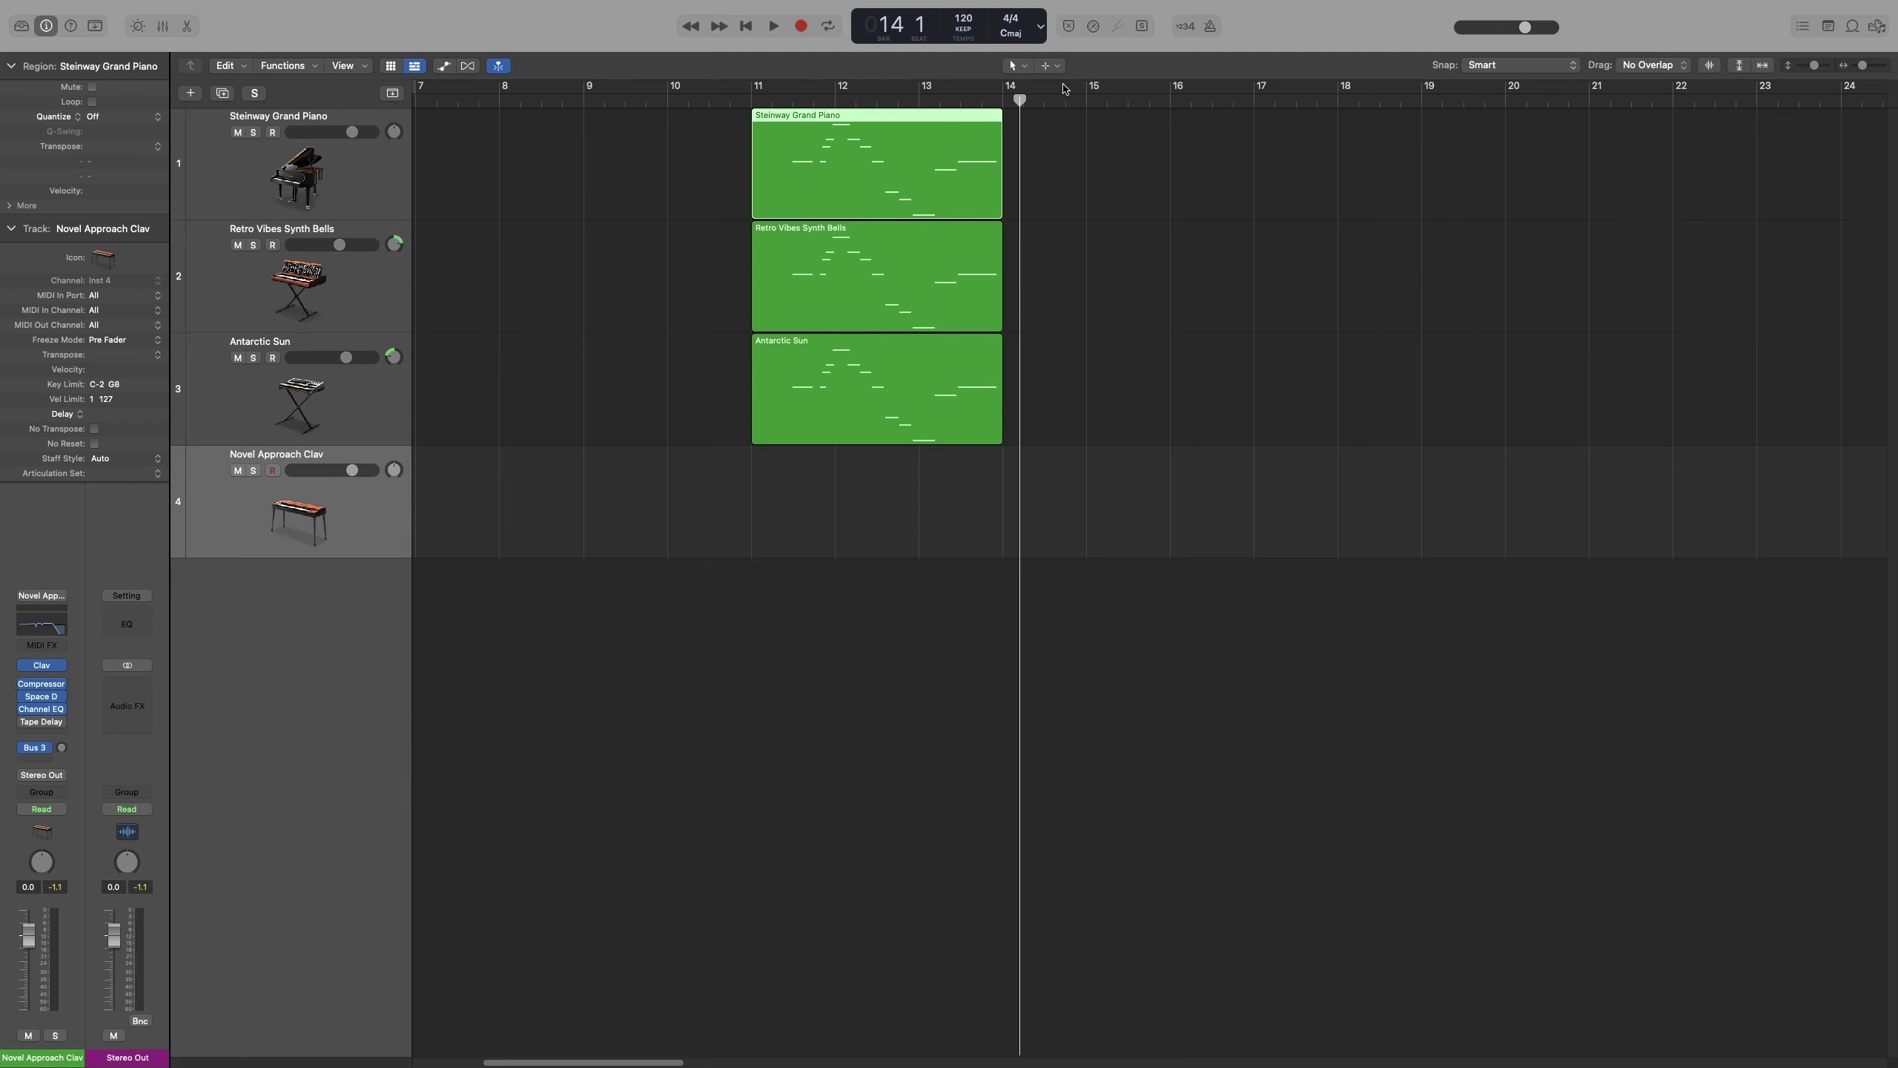
{"action": "left_click", "coordinate": [1003, 100]}
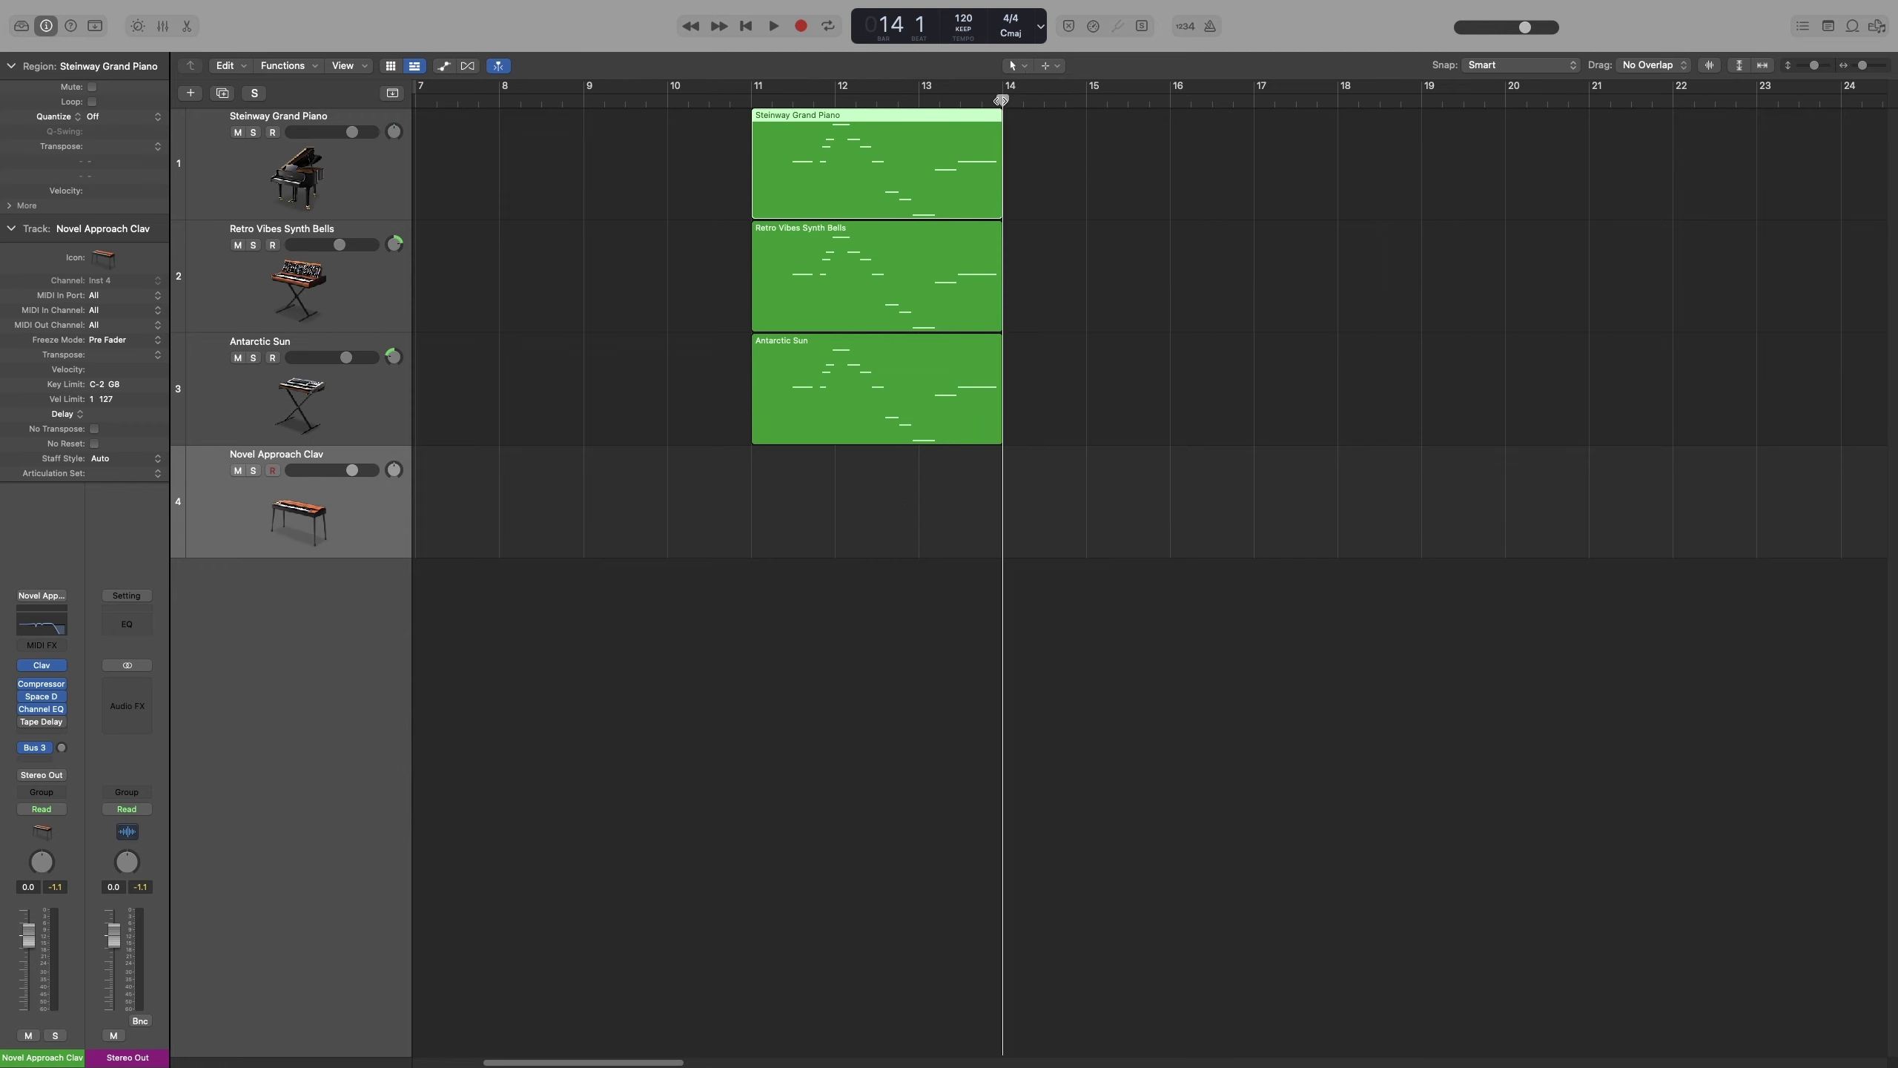
{"action": "left_click", "coordinate": [287, 68]}
{"action": "mouse_move", "coordinate": [463, 438]}
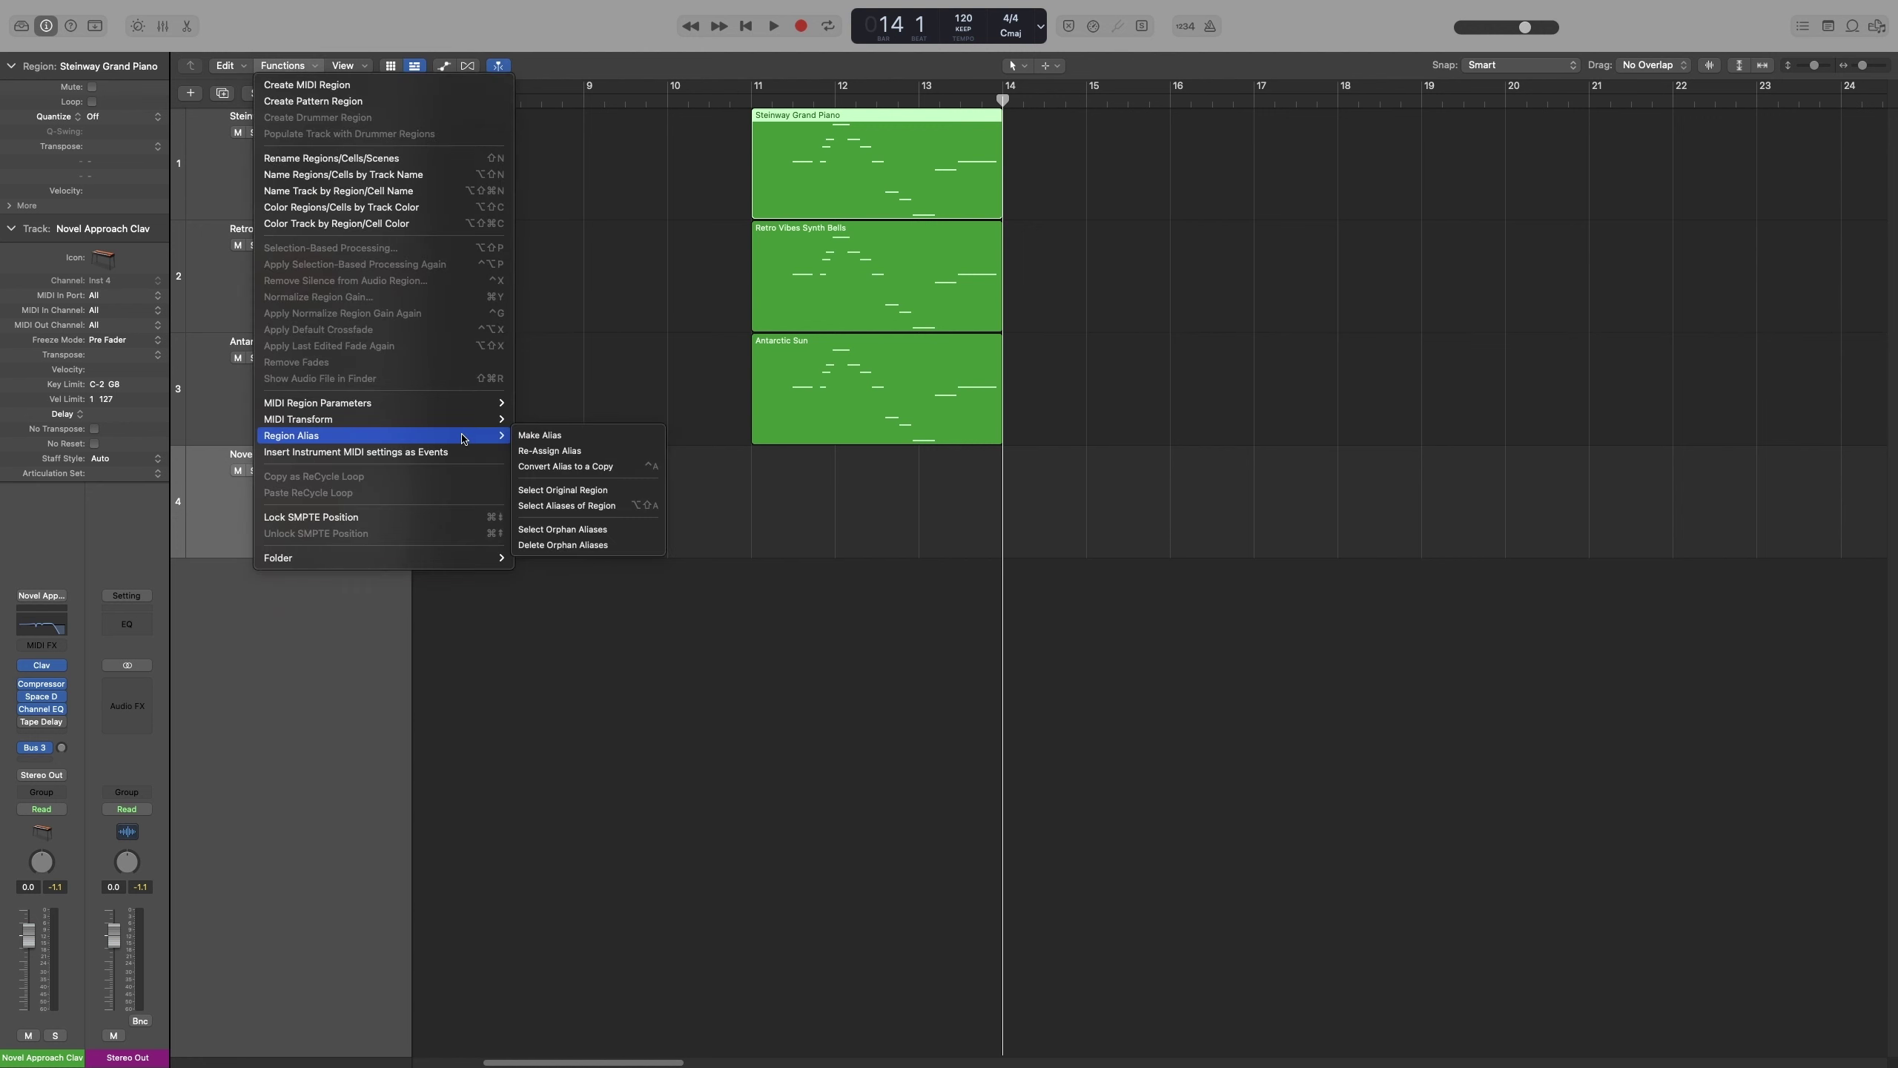
{"action": "left_click", "coordinate": [576, 440]}
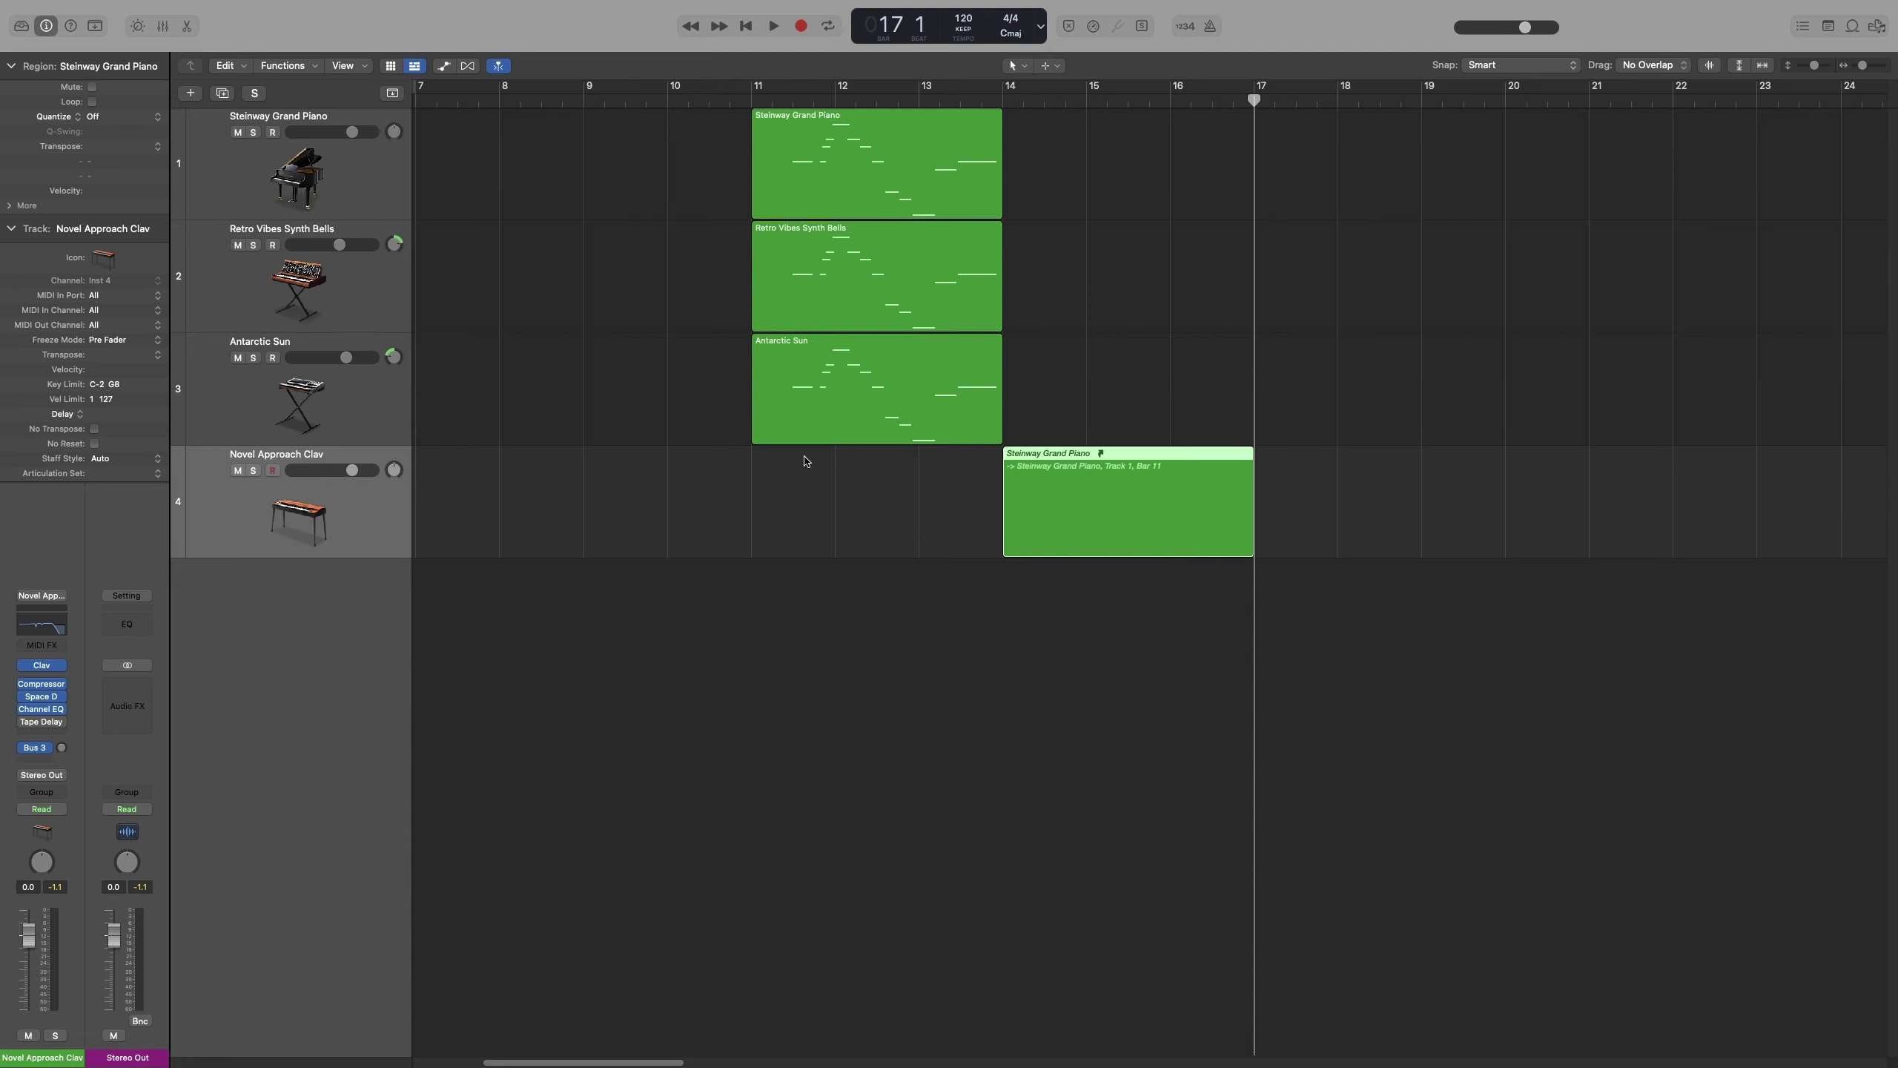
Step: Undo a real copy of Antarctic Sun, then Option-Shift-drag an alias of it to bar 17 on track 4
{"action": "left_click_drag", "start_coordinate": [824, 428], "coordinate": [1104, 406]}
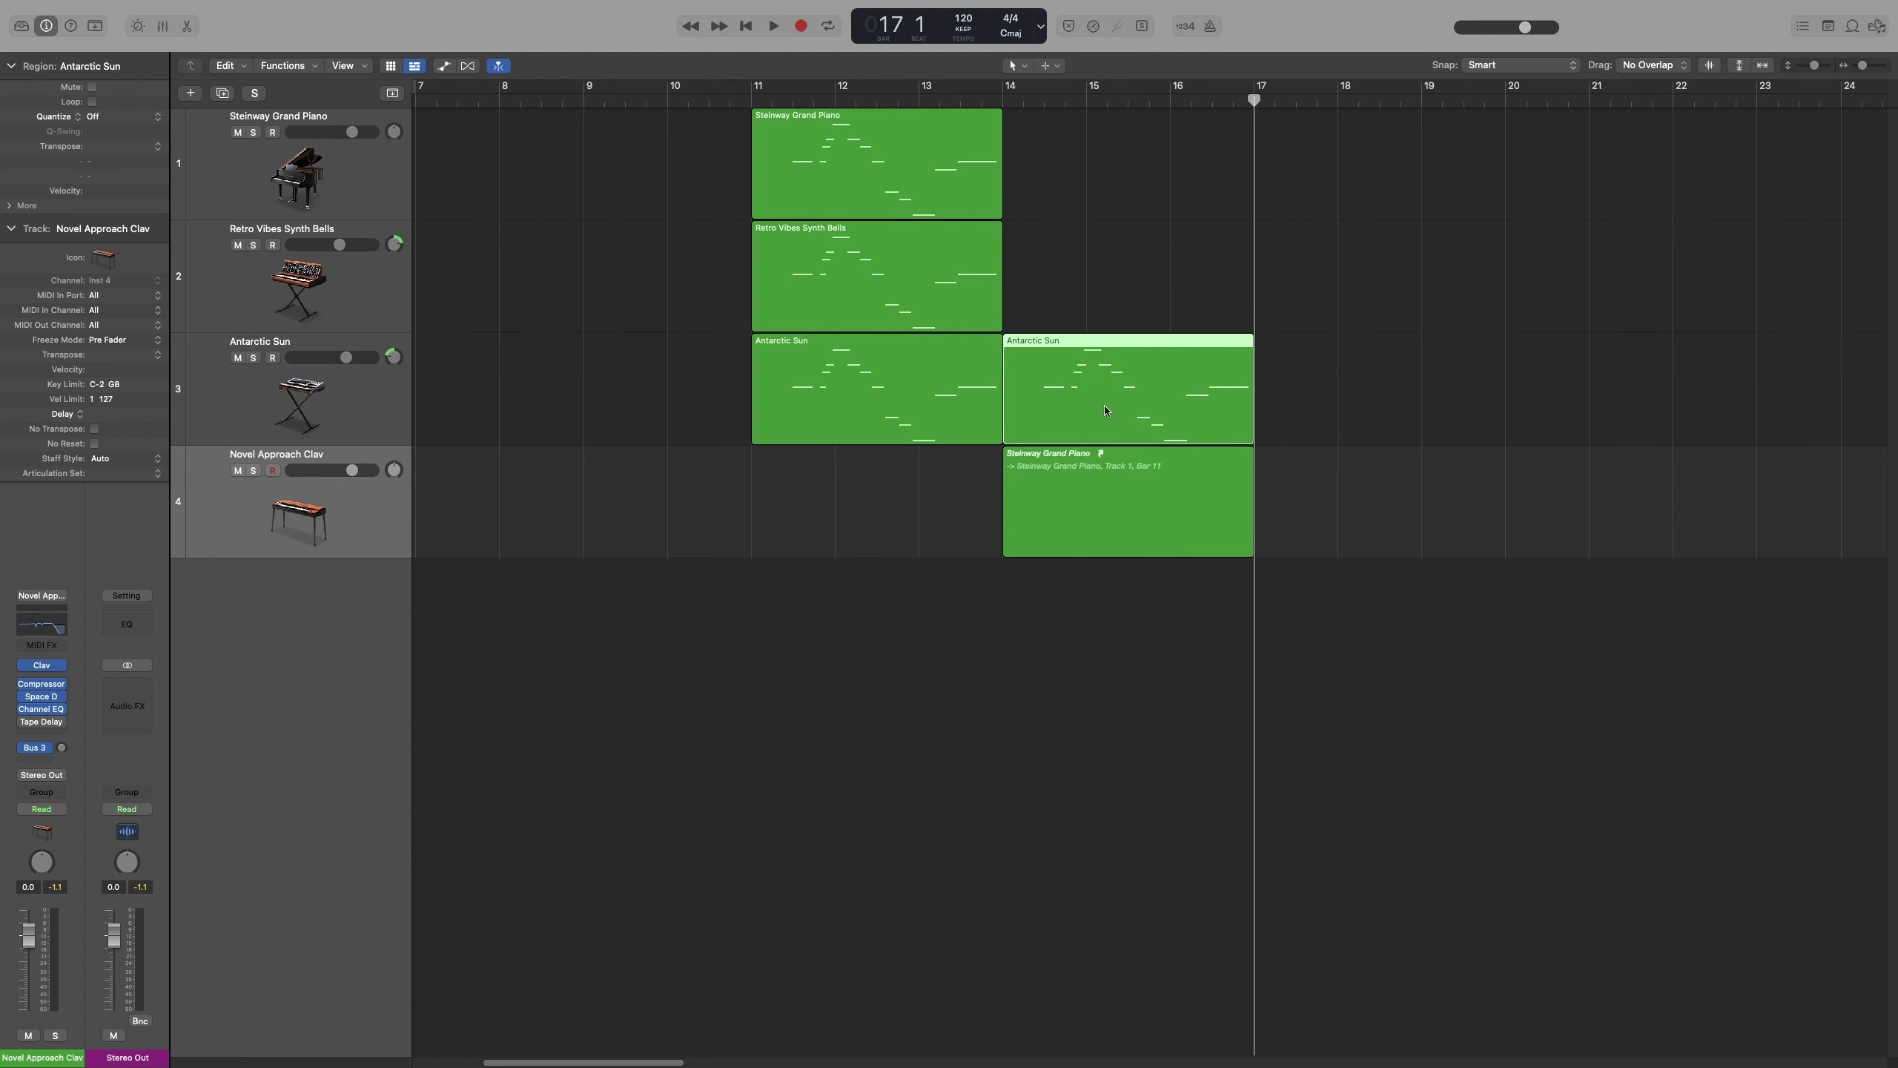
{"action": "key", "text": "super+z"}
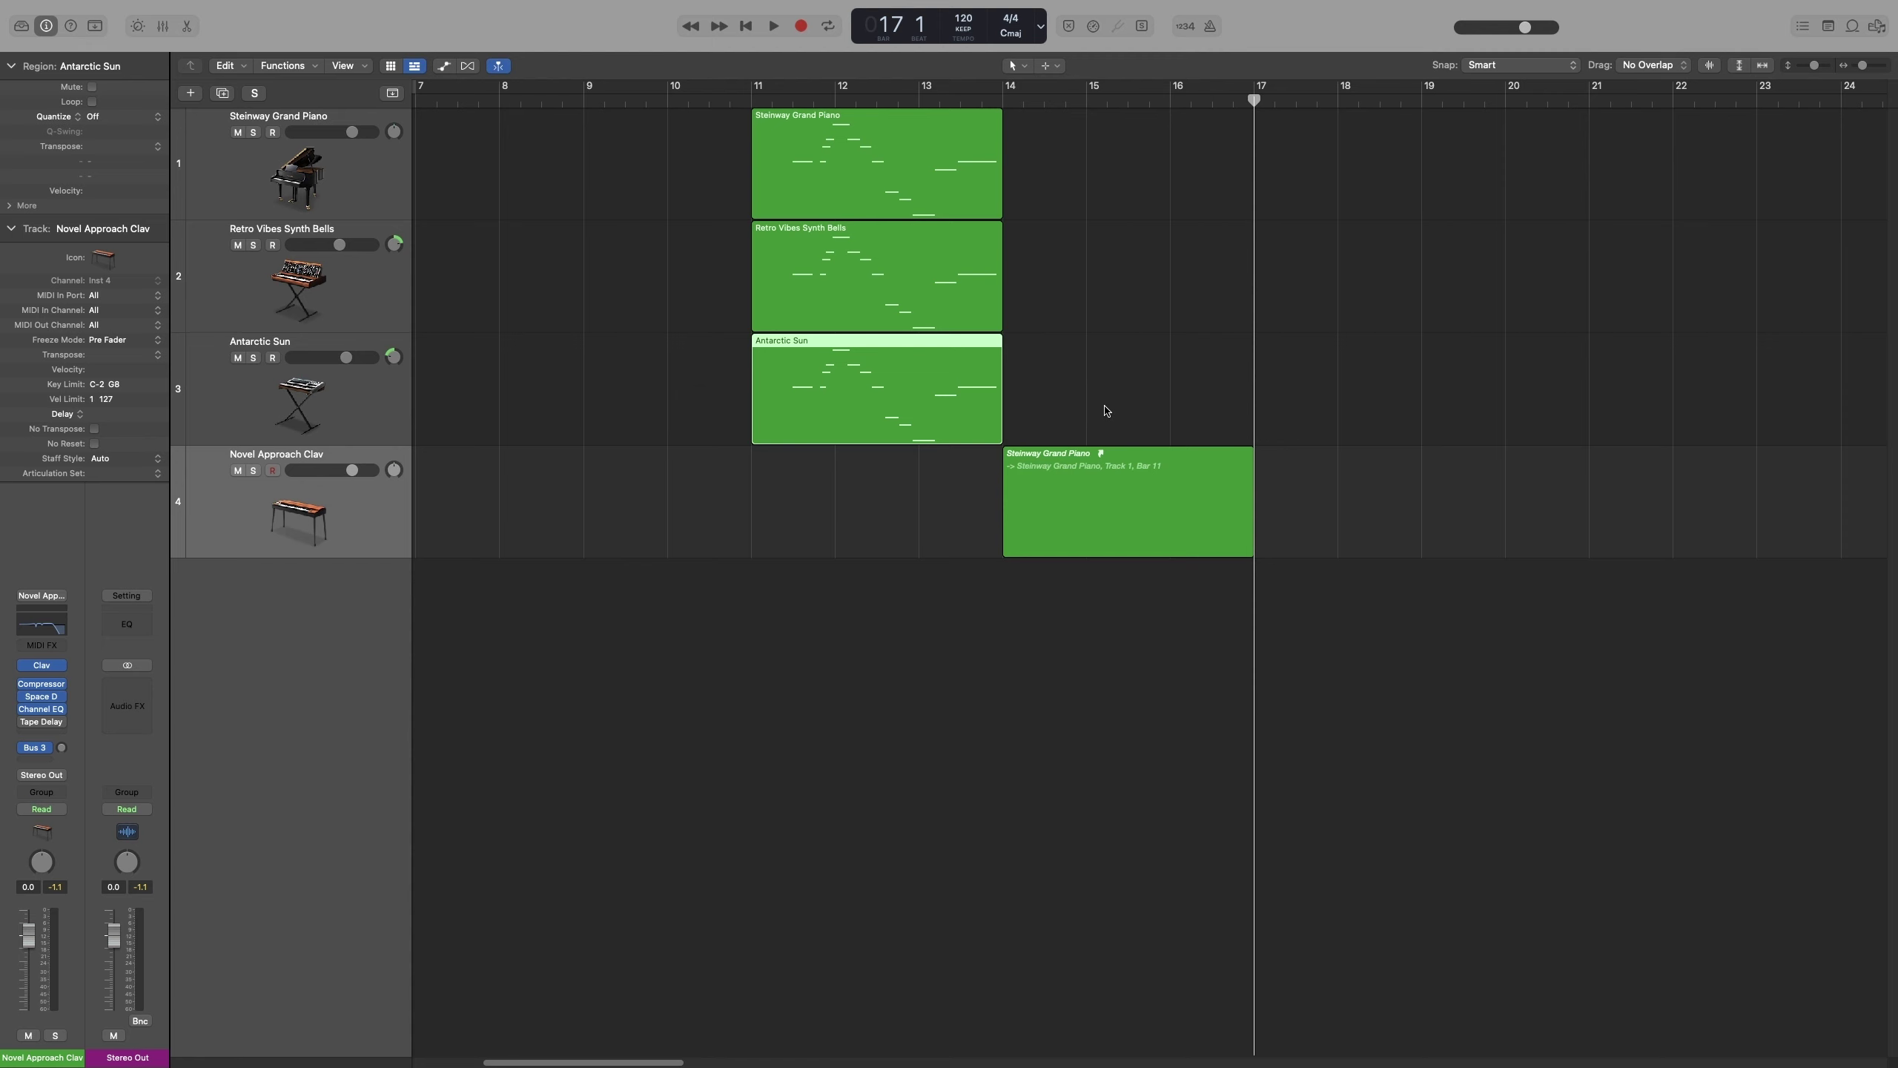
{"action": "left_click_drag", "start_coordinate": [933, 394], "coordinate": [1424, 519]}
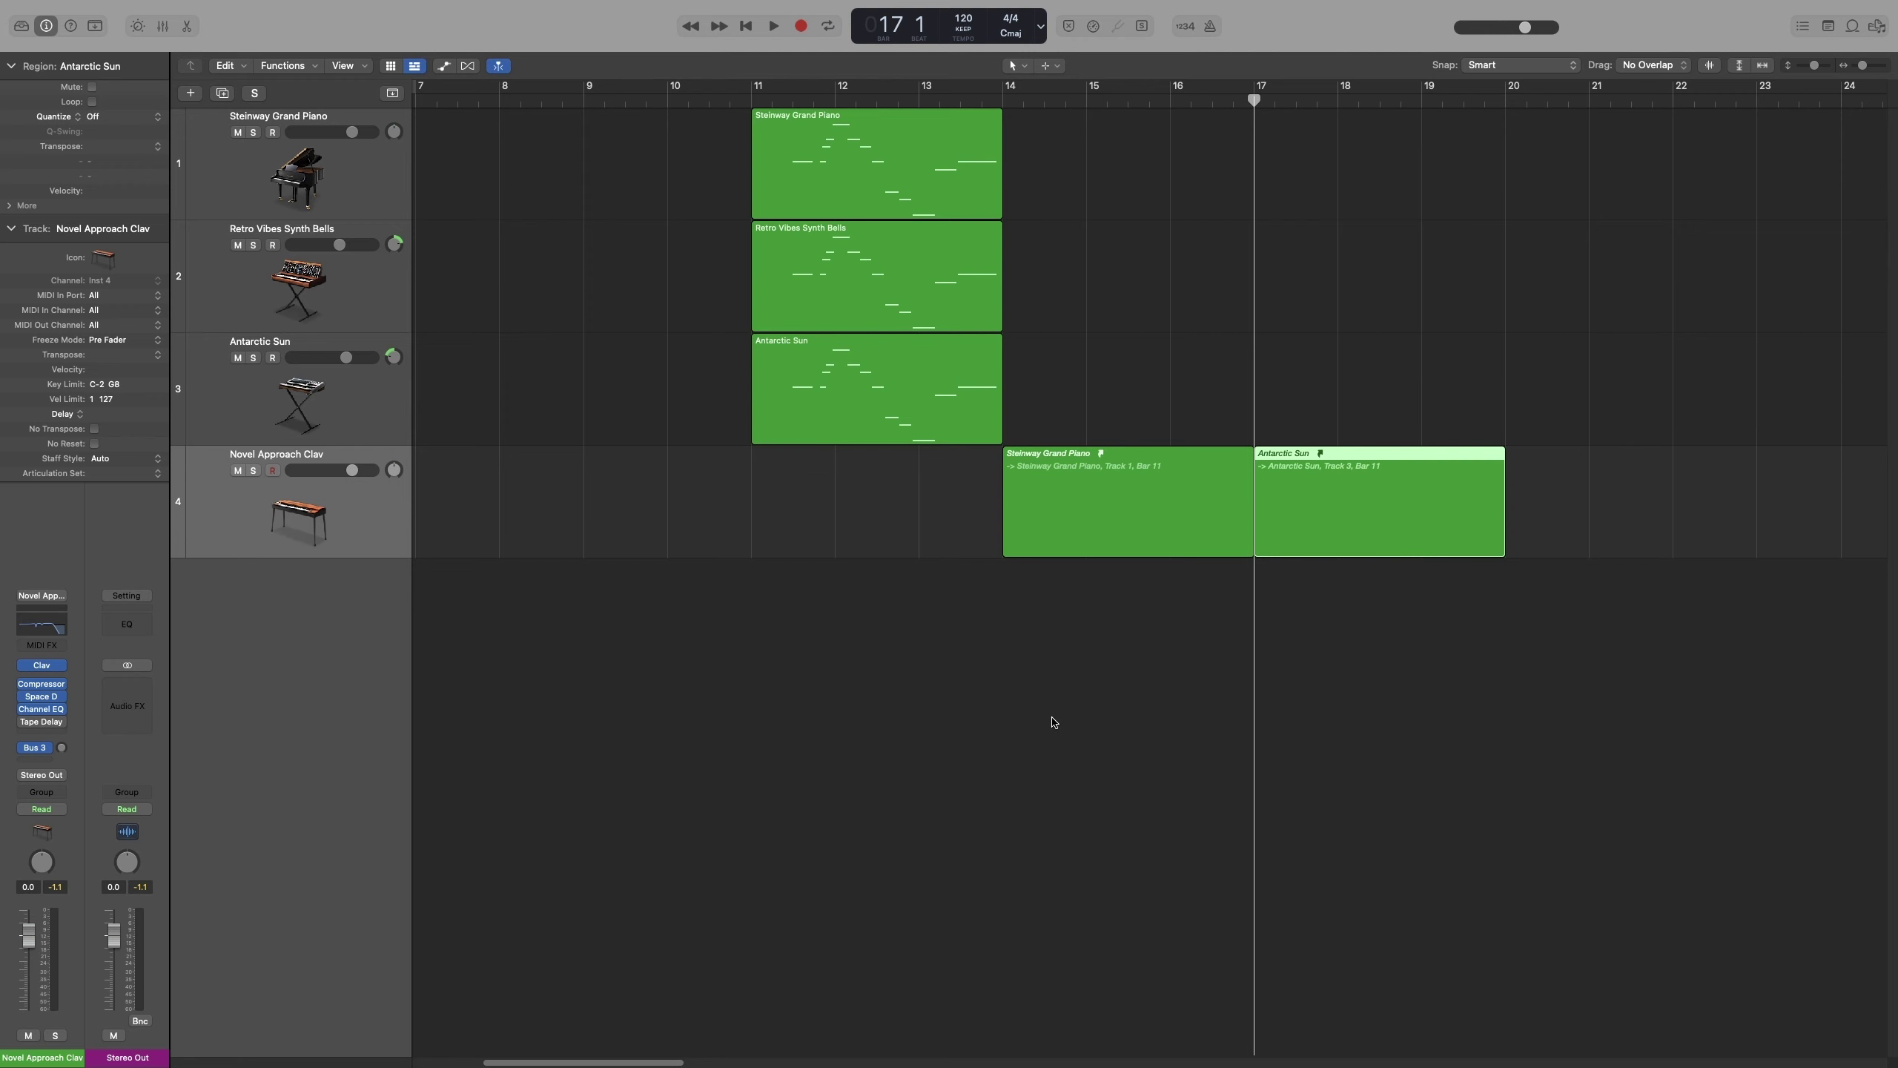
{"action": "left_click", "coordinate": [1058, 512]}
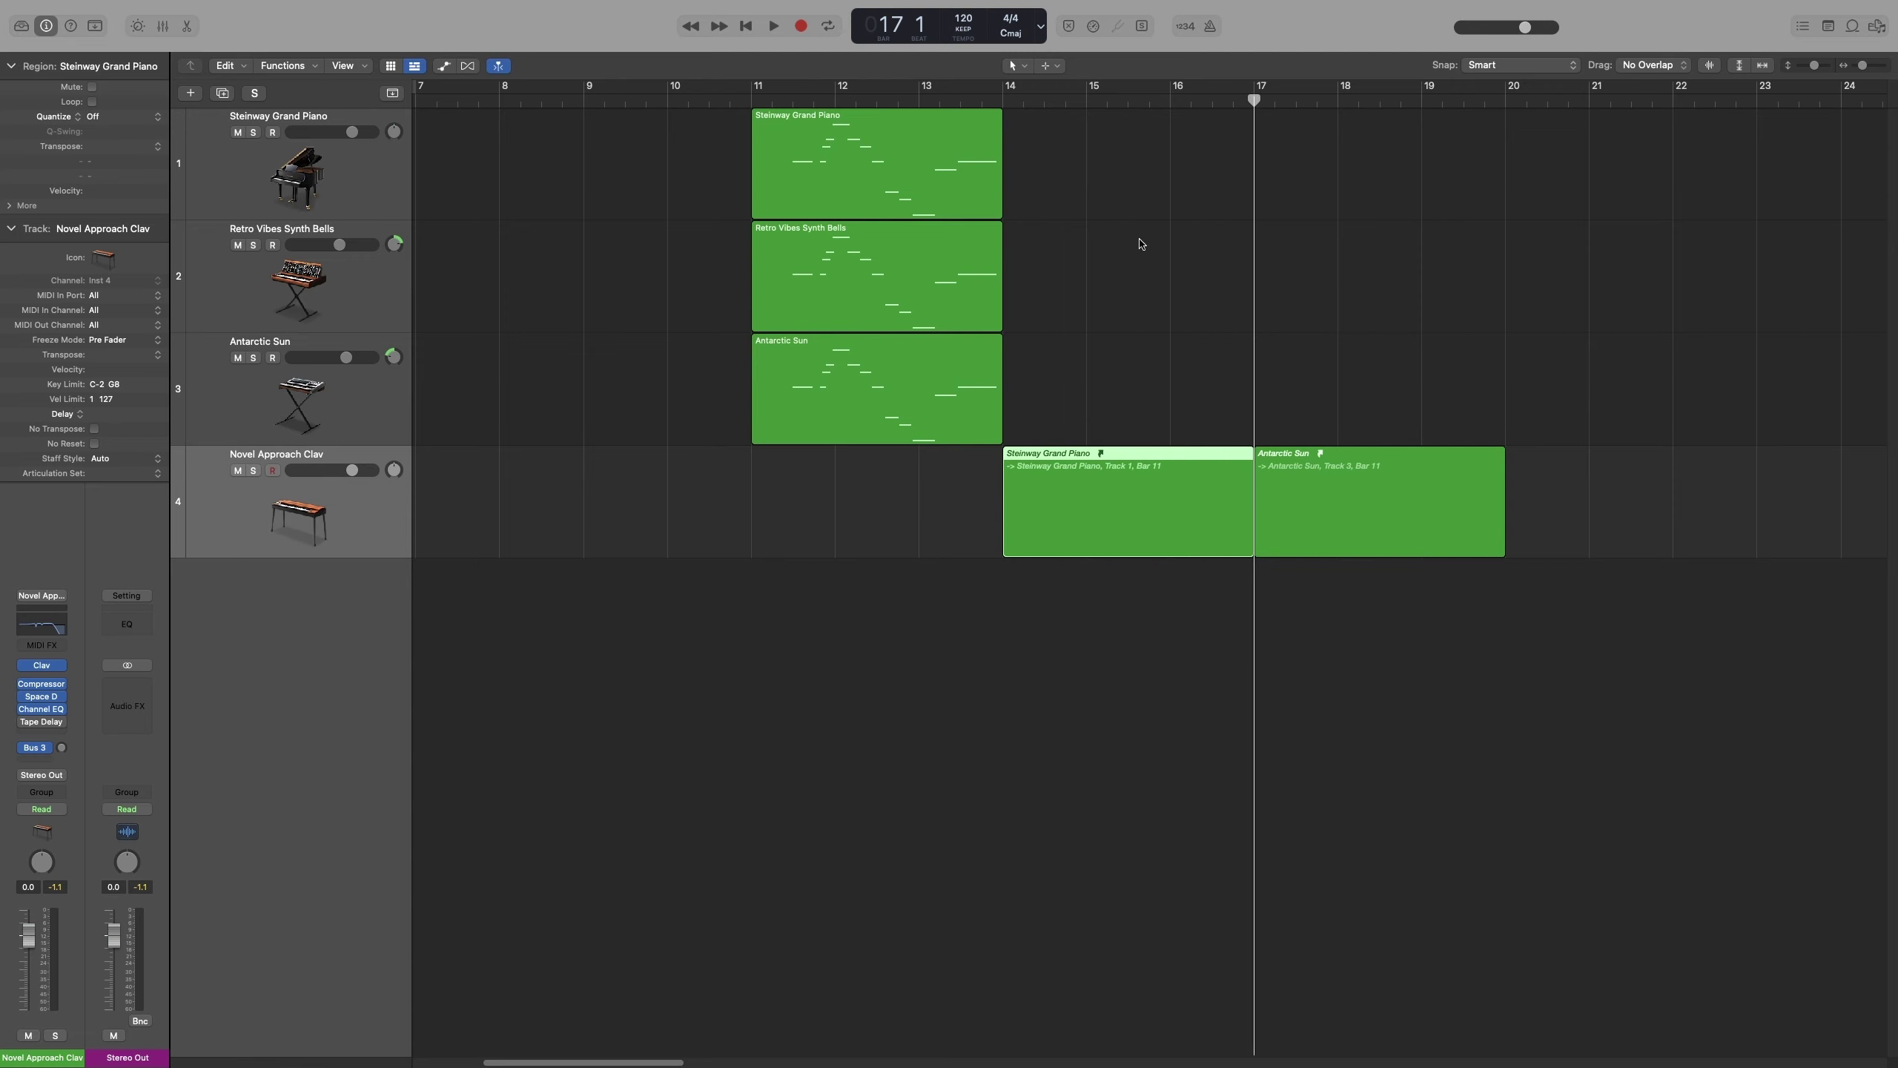
Step: Repeat the piano region as three real copies with Cmd+R, then delete those copies
{"action": "left_click", "coordinate": [953, 172]}
{"action": "key", "text": "super+r"}
{"action": "key", "text": "super+r"}
{"action": "key", "text": "super+r"}
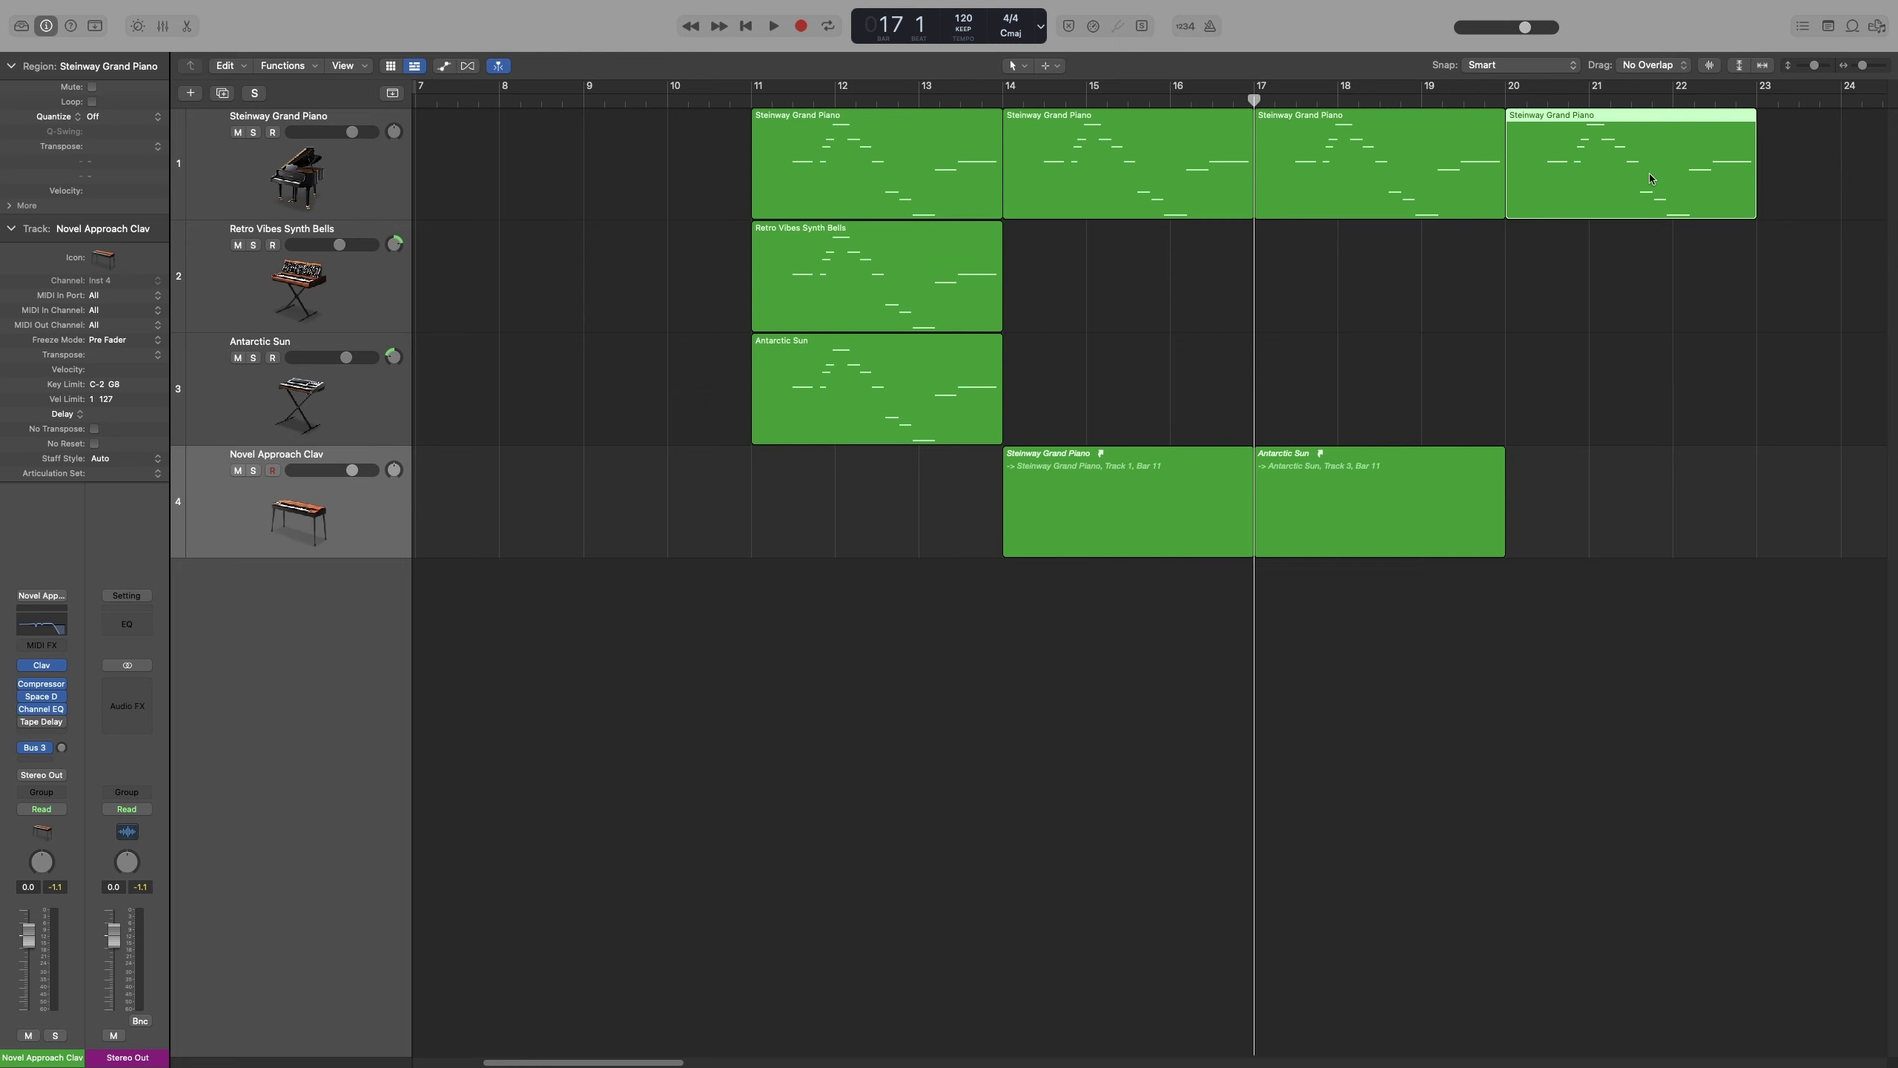
{"action": "left_click", "coordinate": [890, 181]}
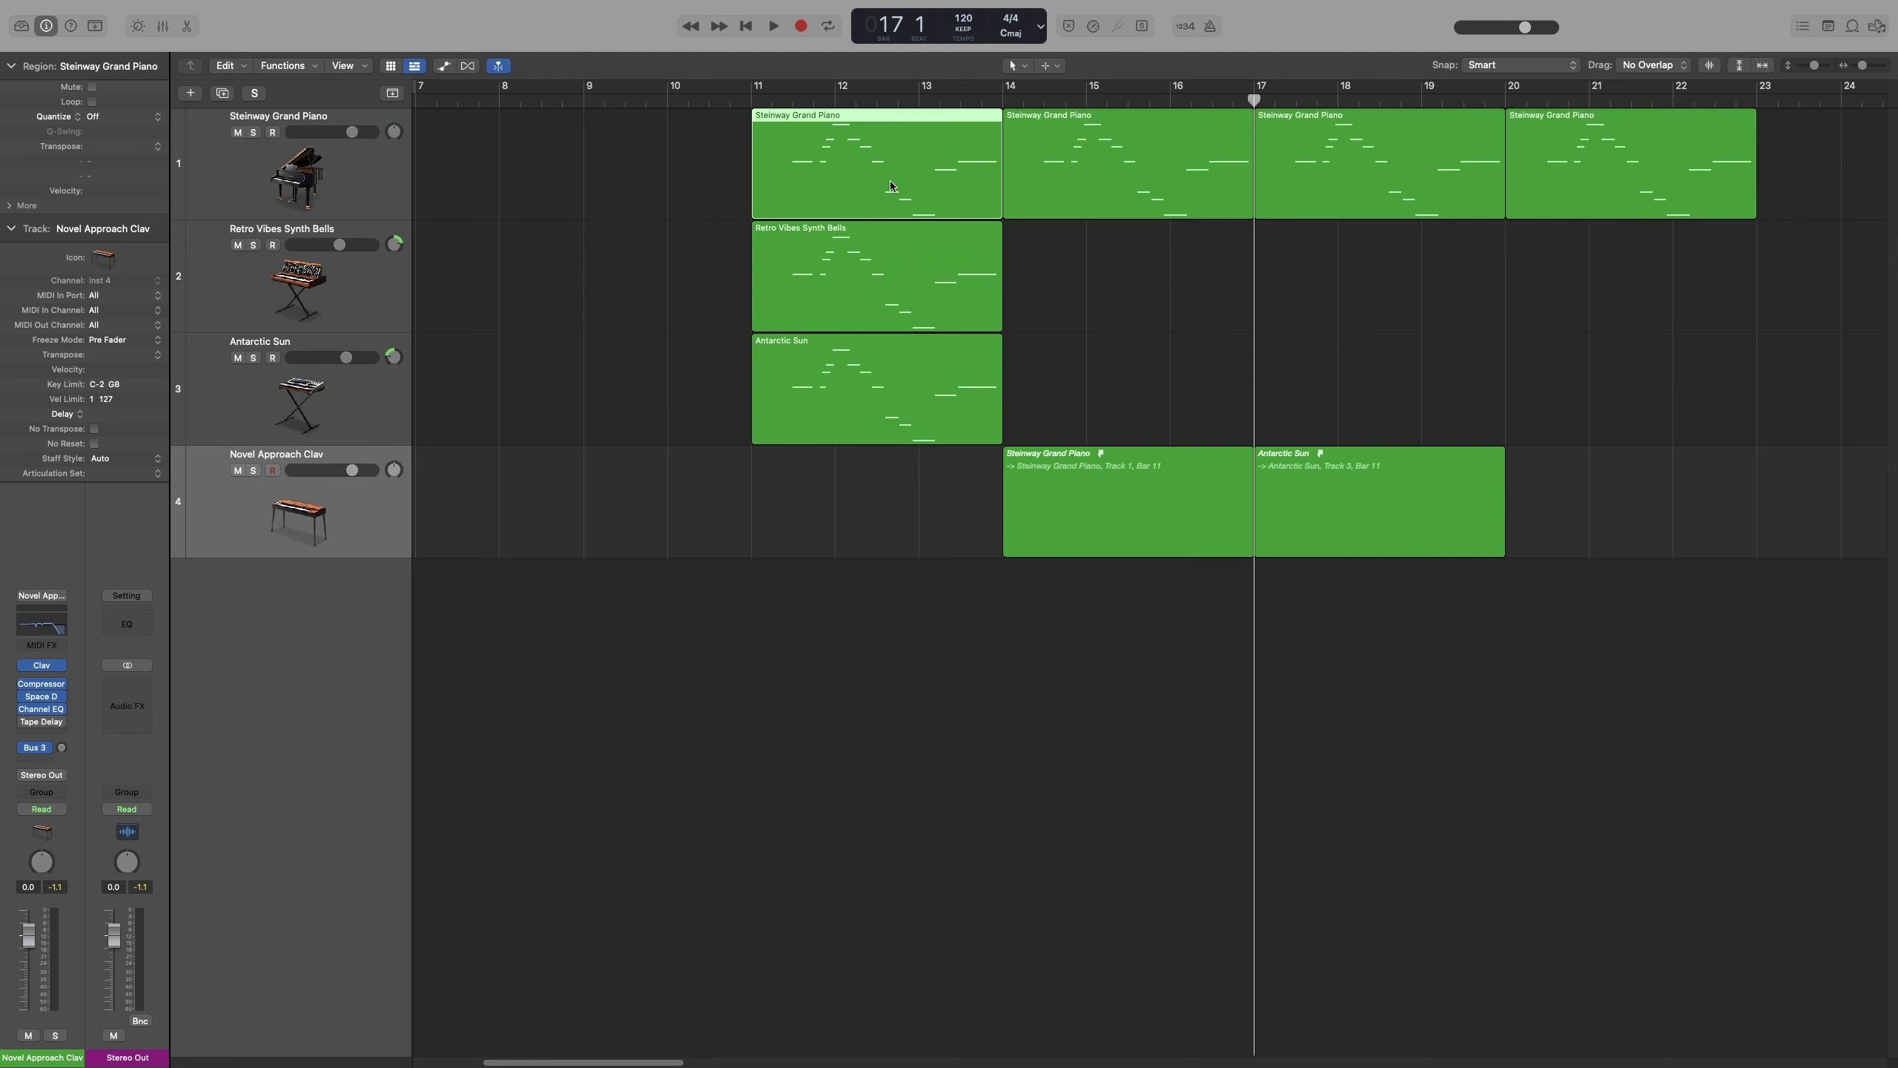
{"action": "left_click_drag", "start_coordinate": [1114, 252], "coordinate": [1657, 183]}
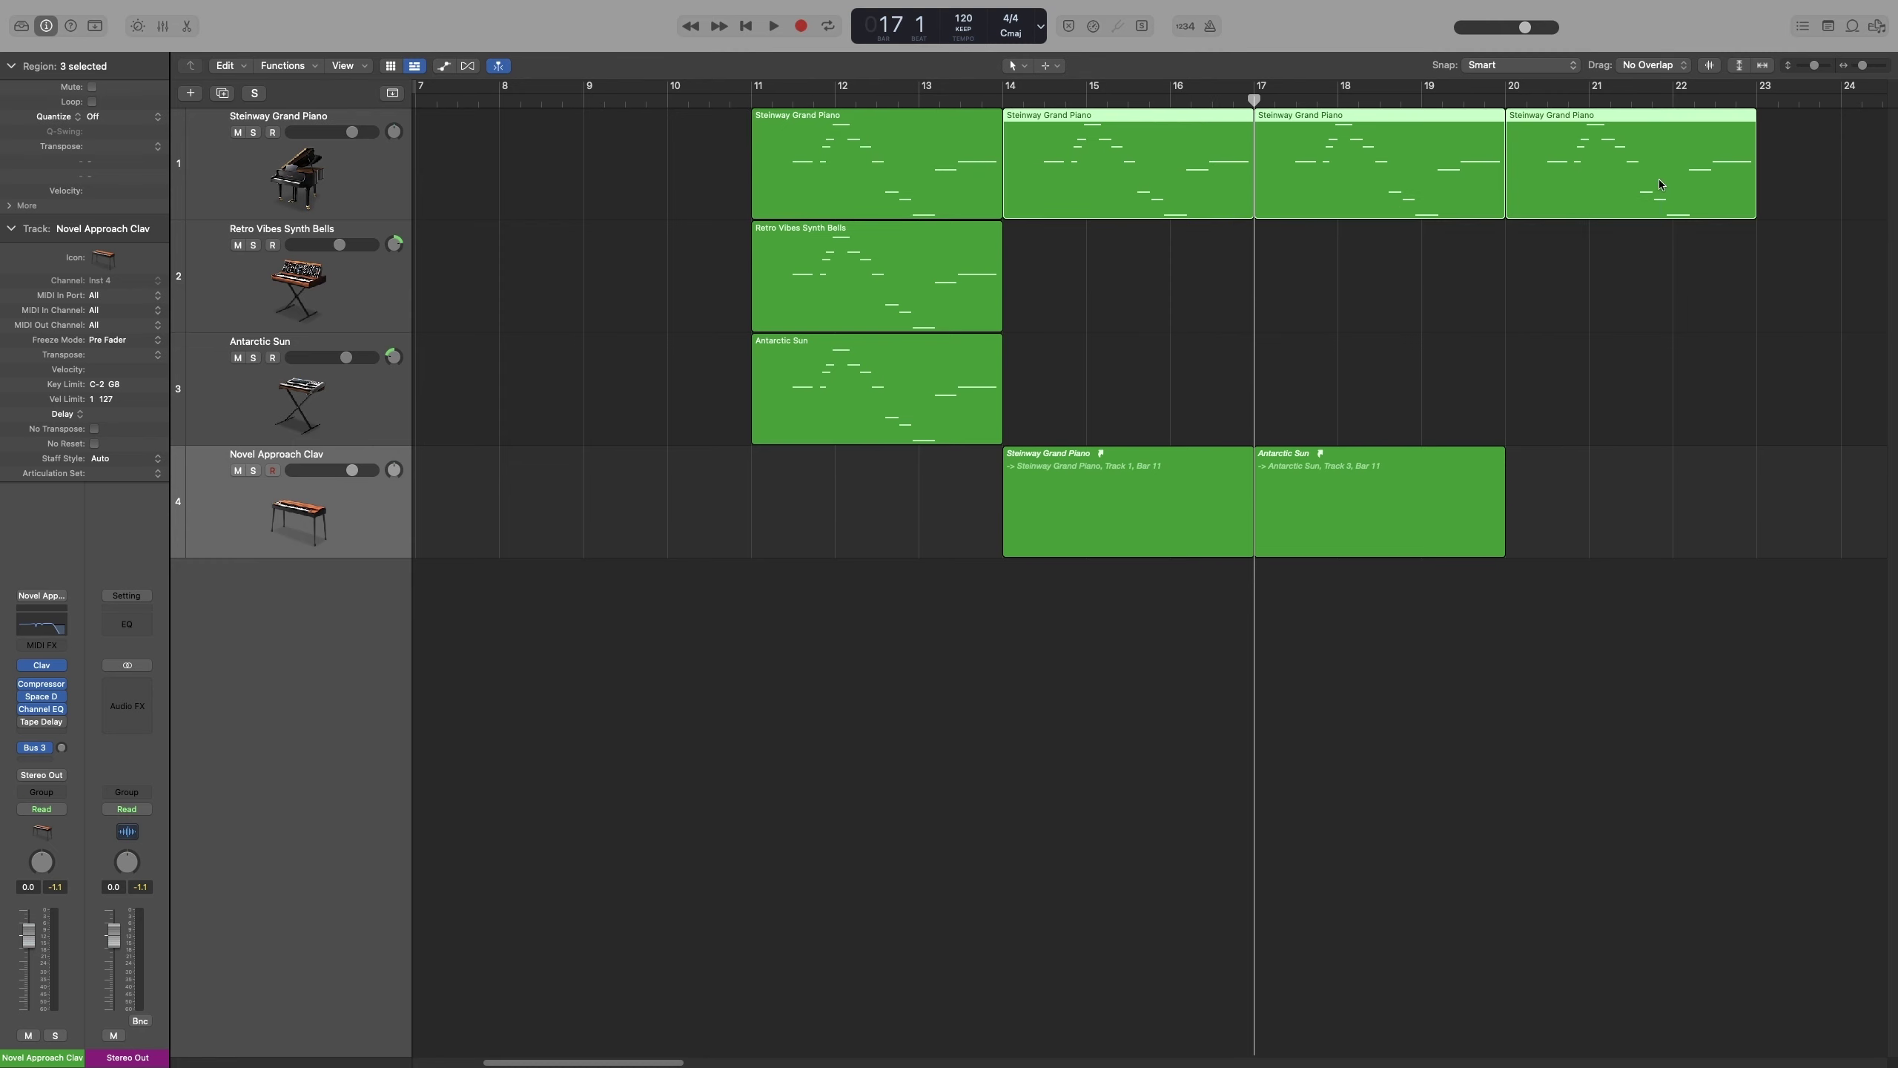
{"action": "key", "text": "Delete"}
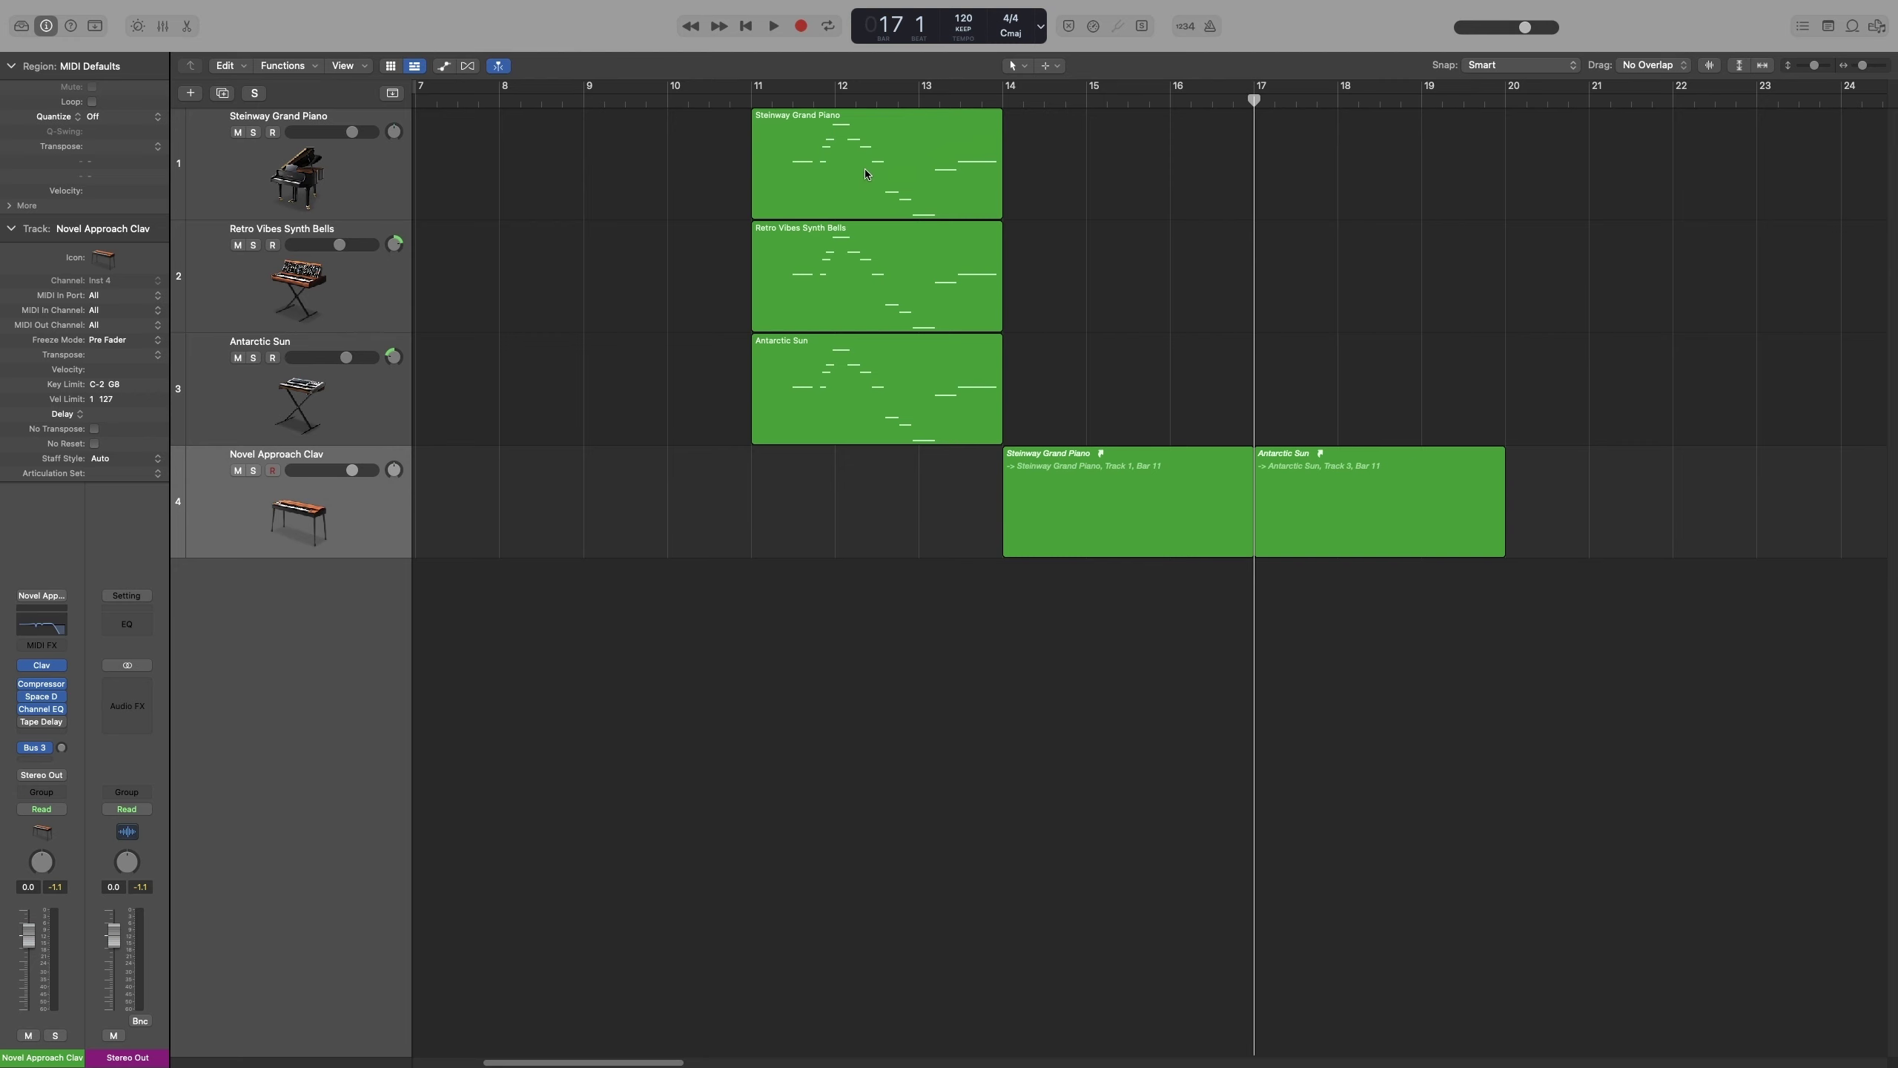
Step: Option-Shift-drag a piano alias to bar 14 and repeat it to bars 17 and 20
{"action": "left_click_drag", "start_coordinate": [867, 172], "coordinate": [1113, 177]}
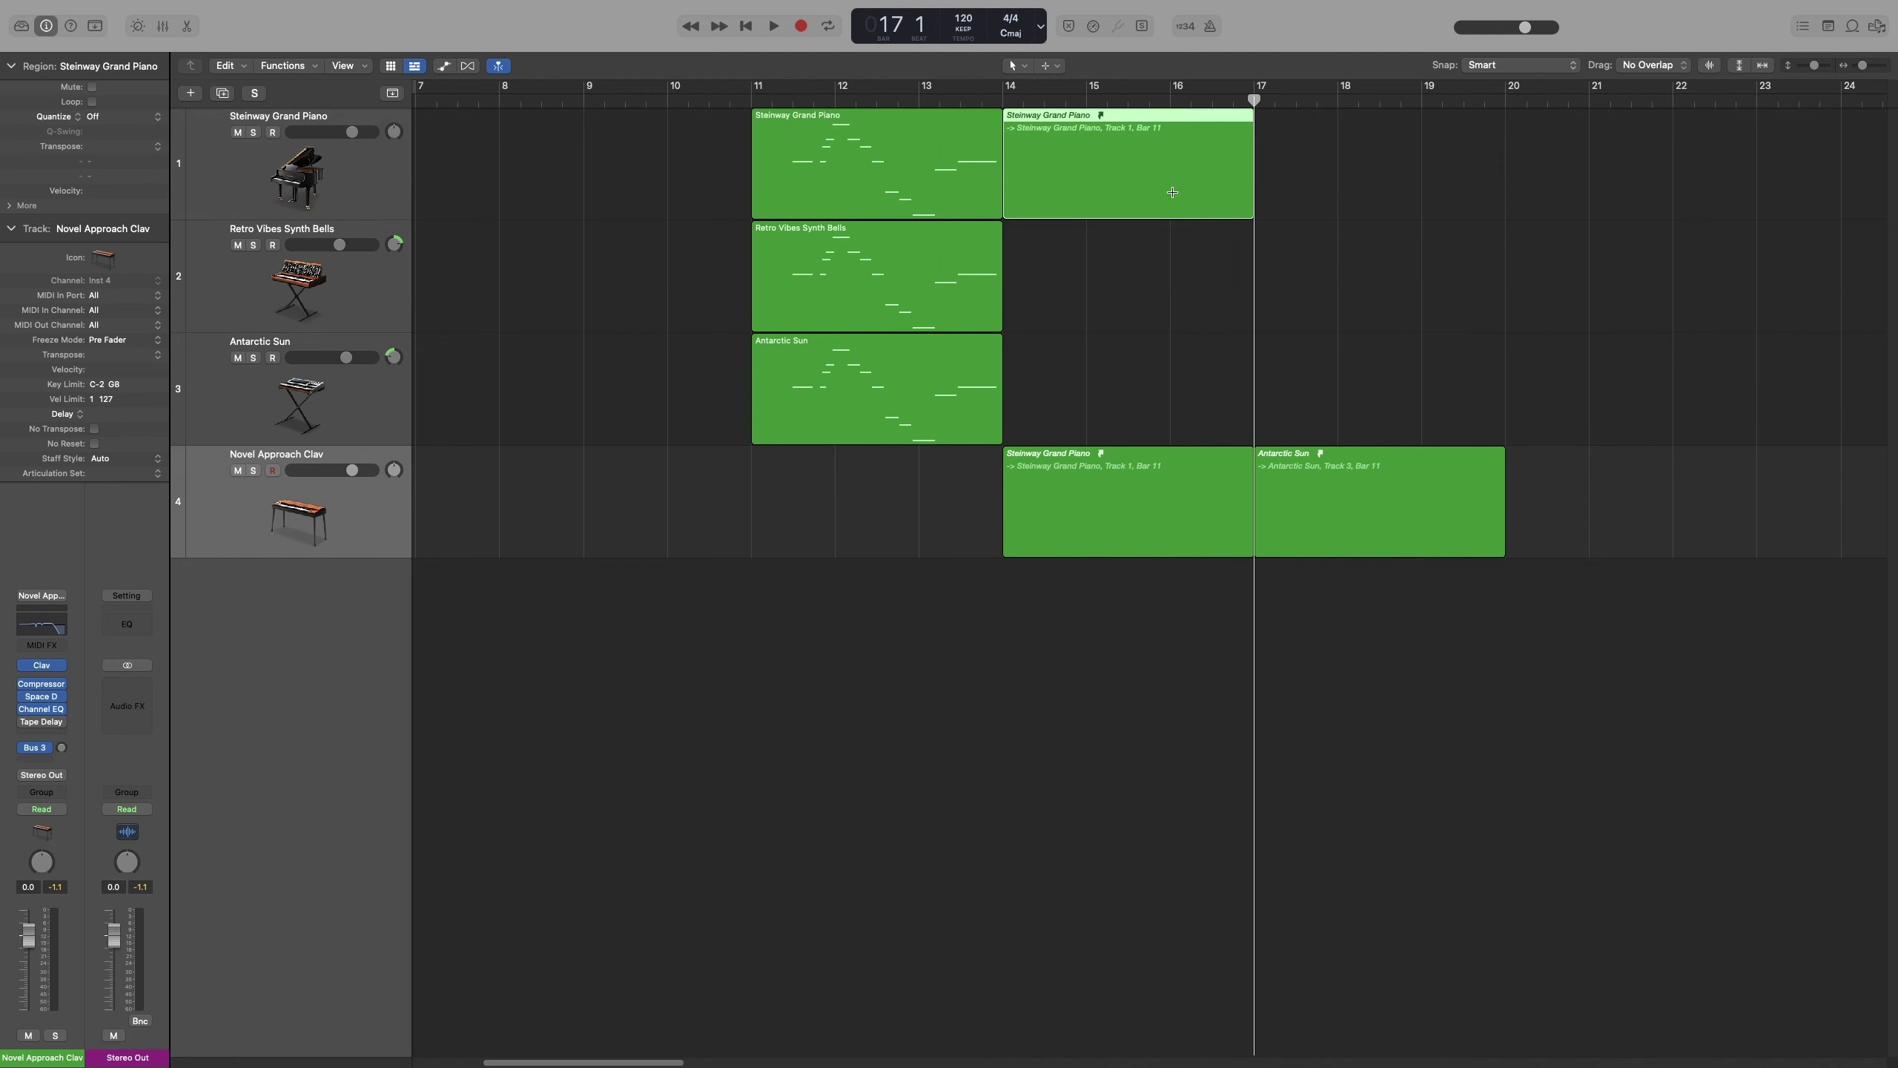
{"action": "key", "text": "super+r"}
{"action": "key", "text": "super+r"}
{"action": "left_click", "coordinate": [853, 175]}
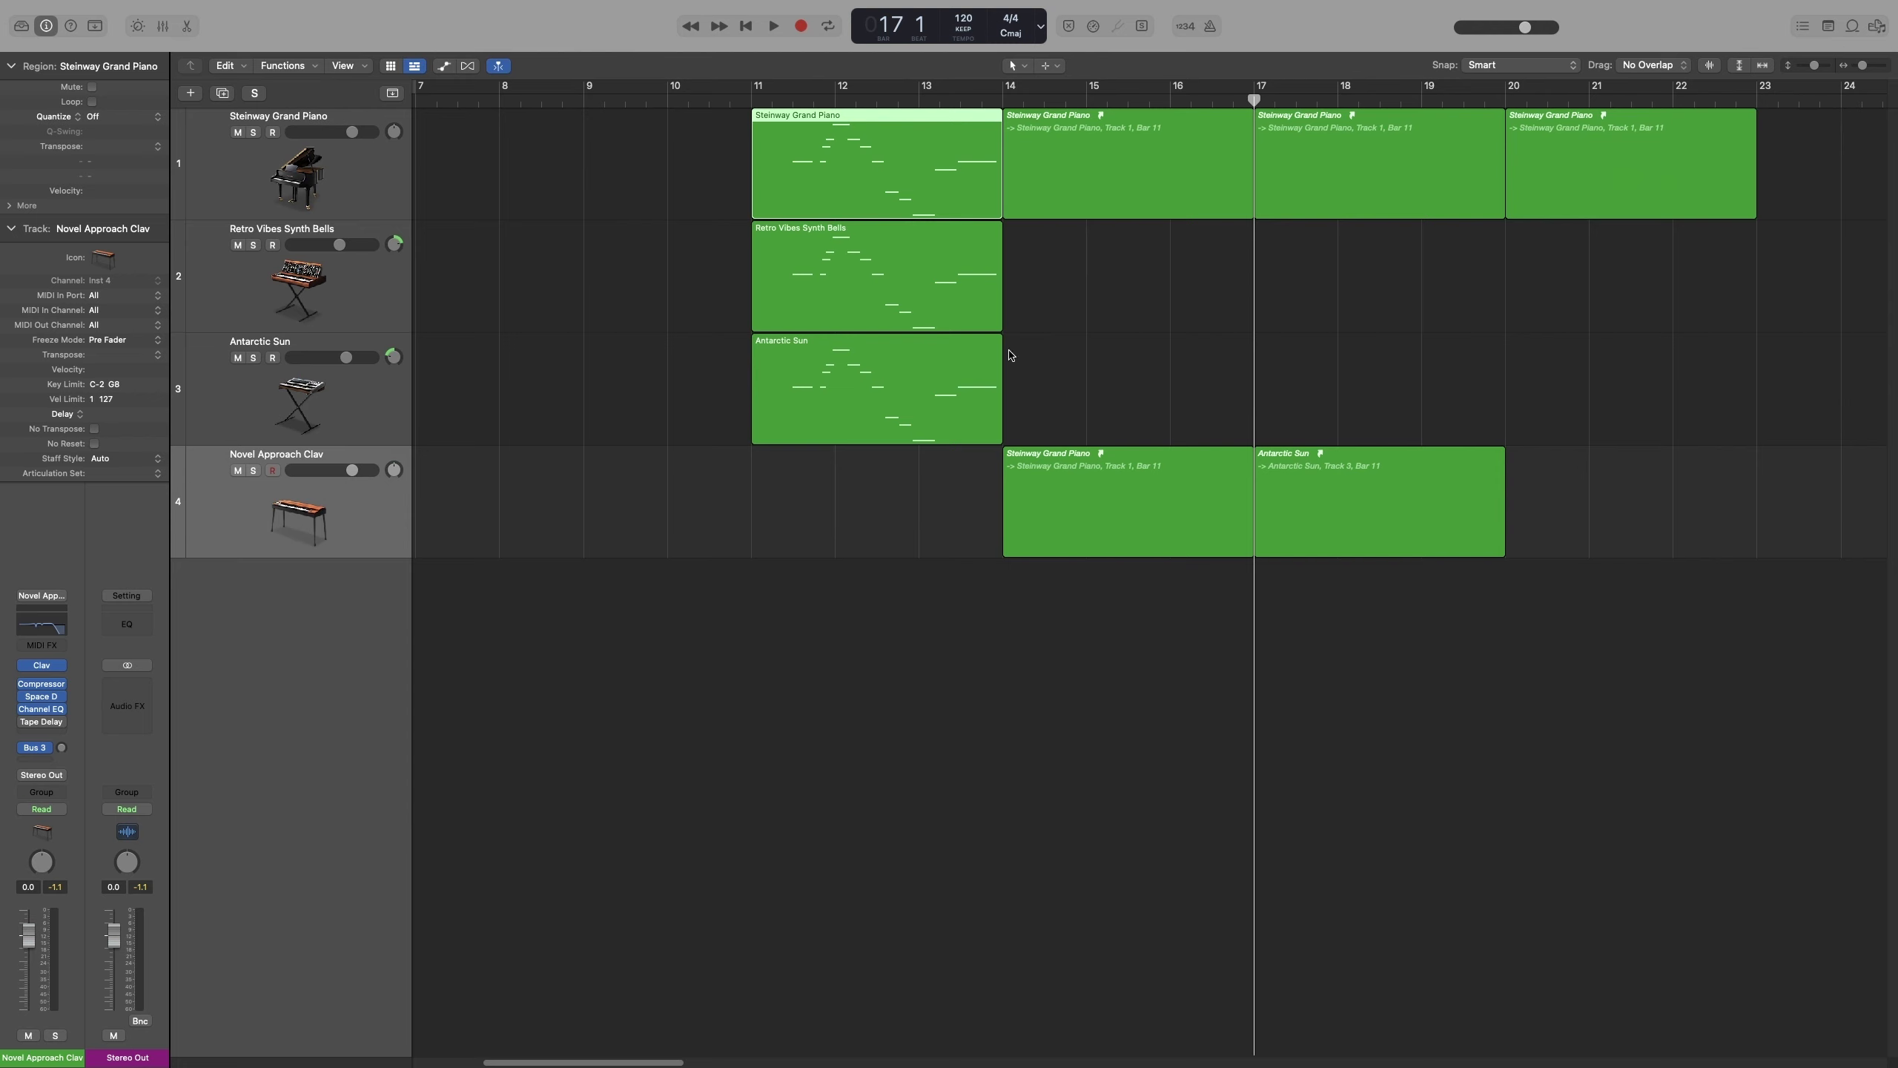
{"action": "left_click_drag", "start_coordinate": [1000, 346], "coordinate": [1757, 372]}
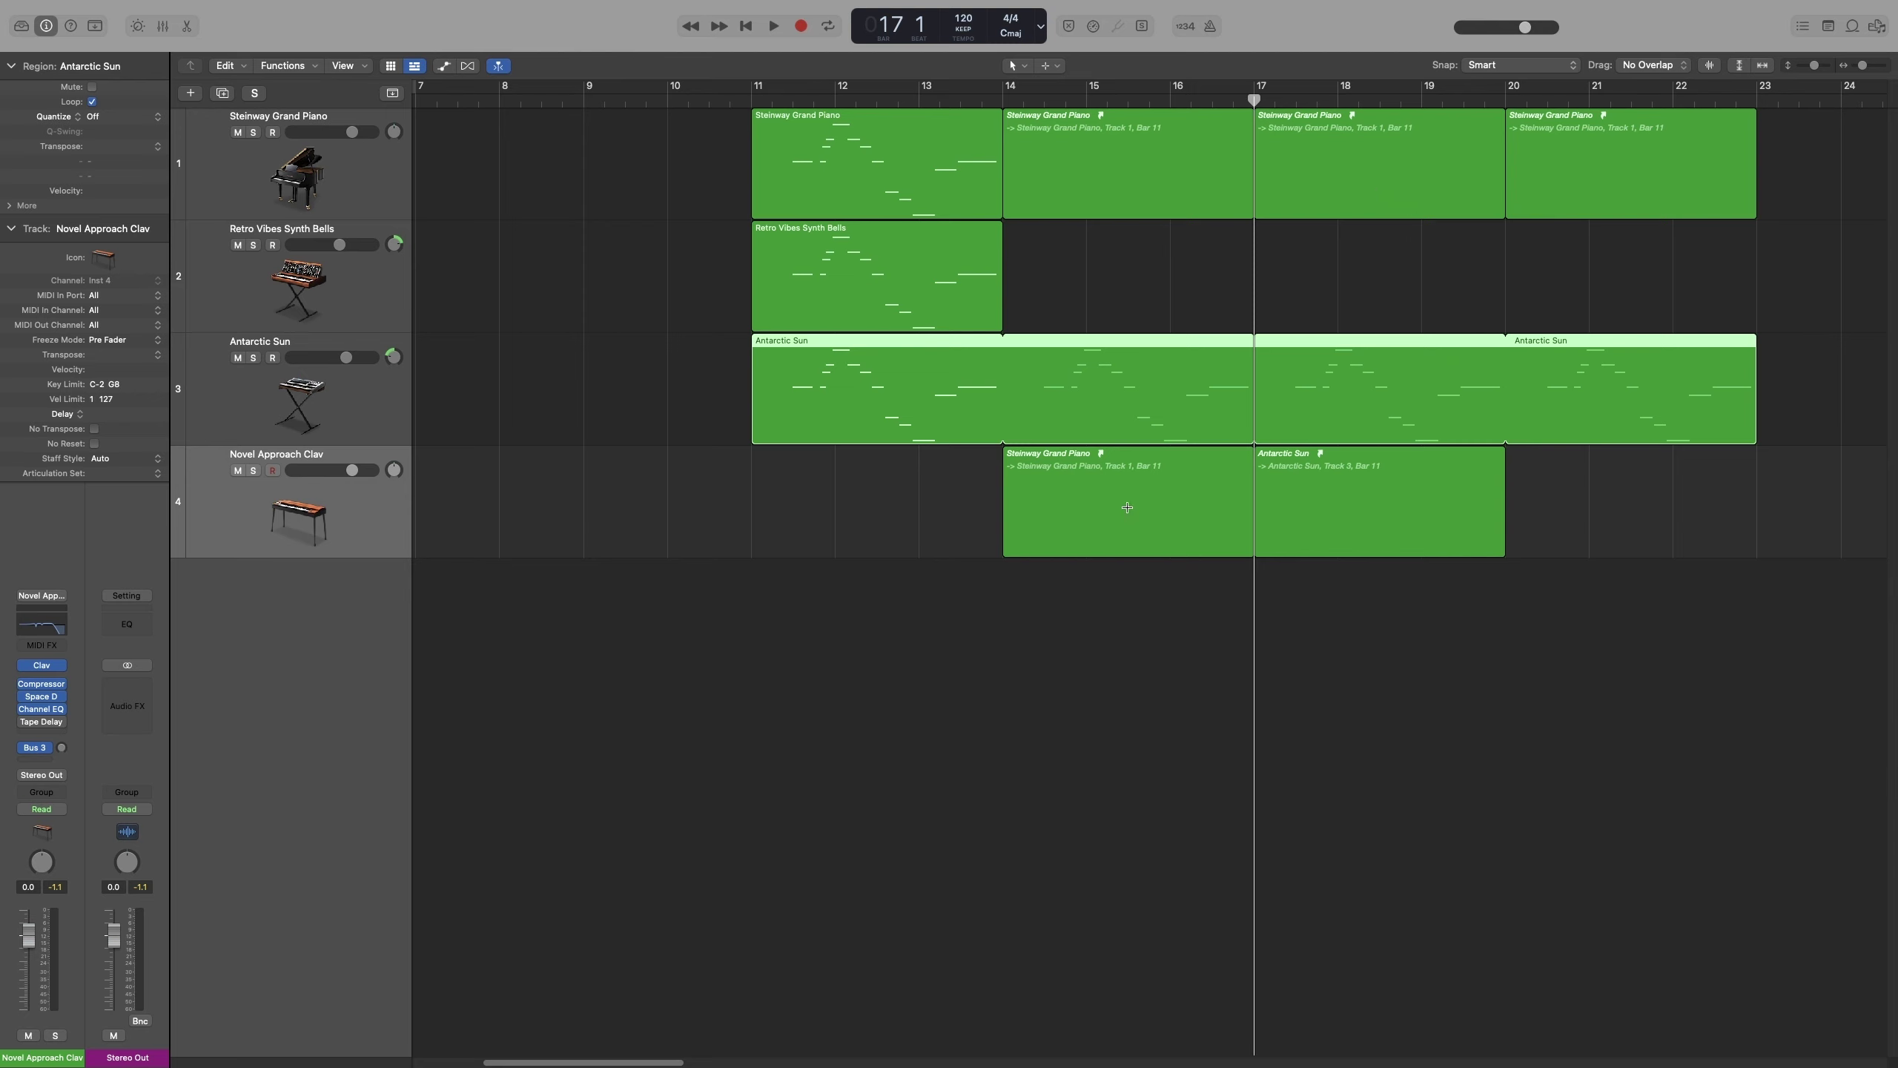
{"action": "key", "text": "l"}
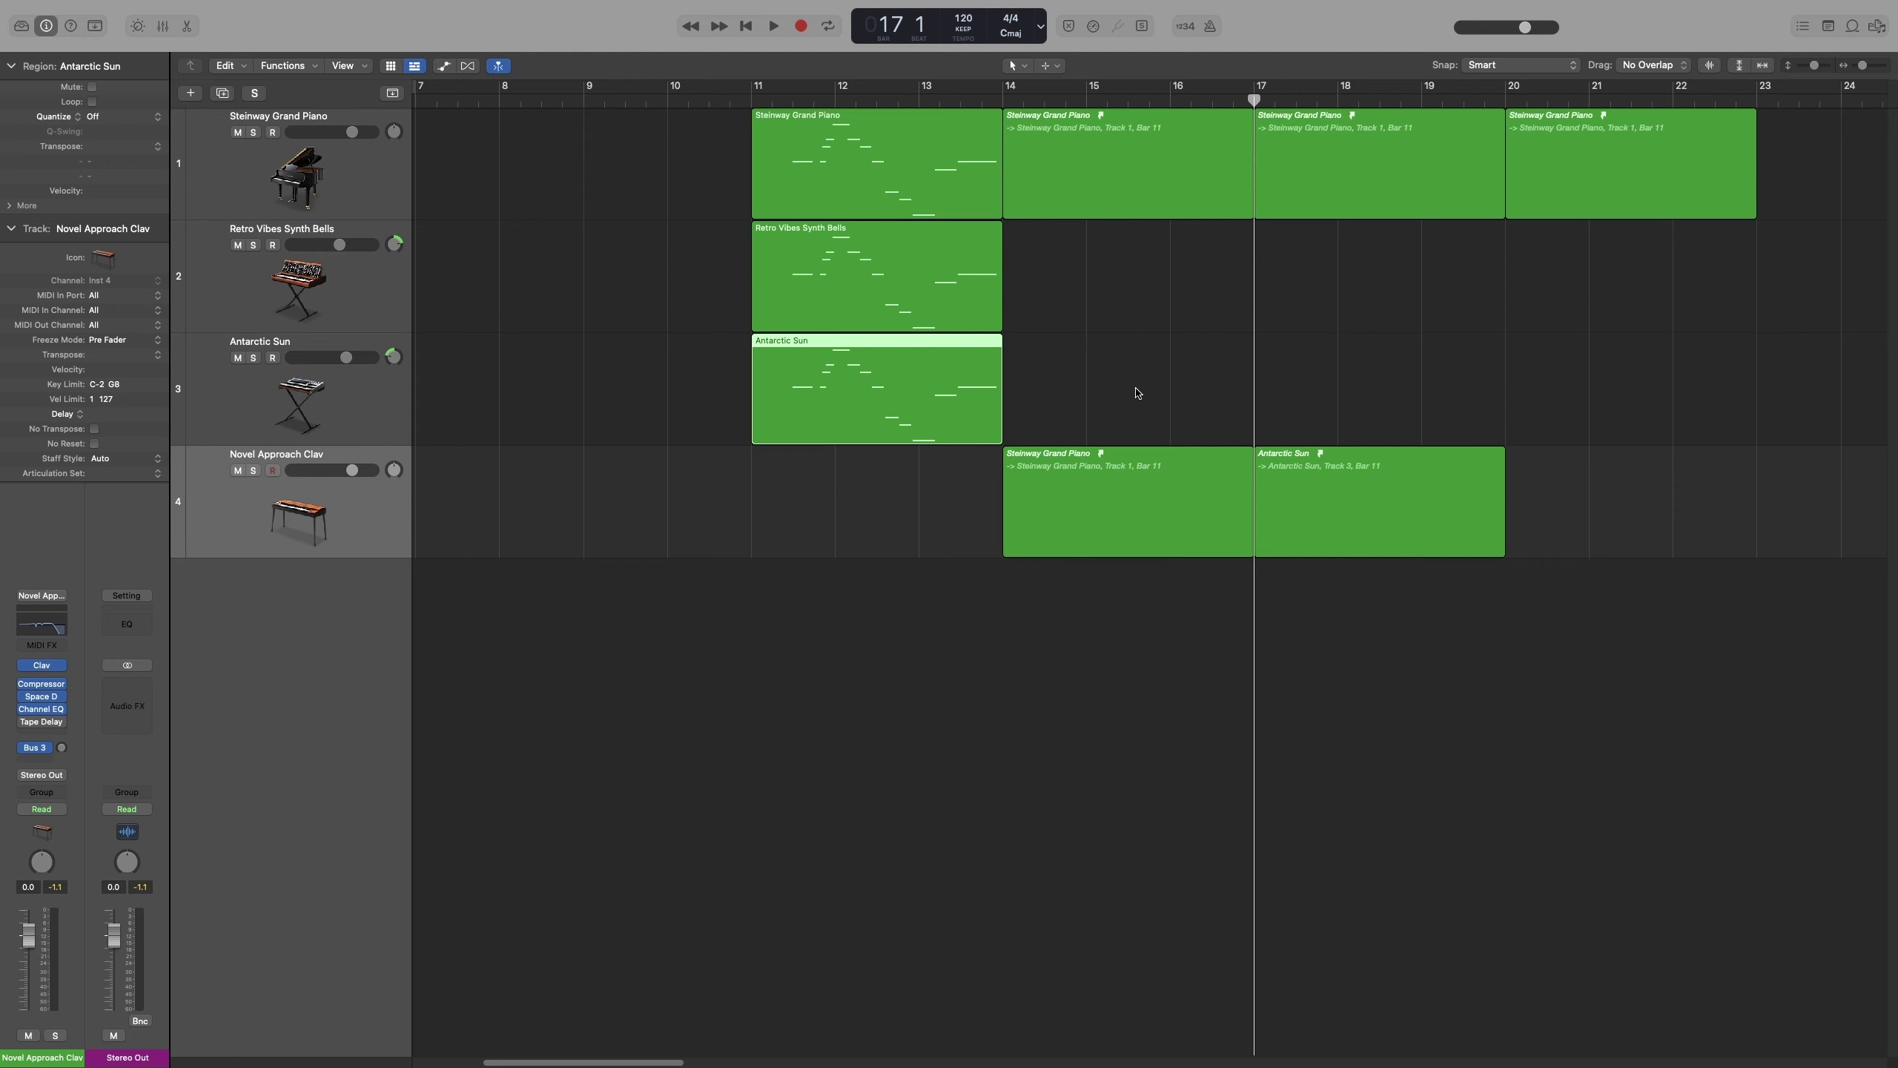
{"action": "double_click", "coordinate": [1109, 505]}
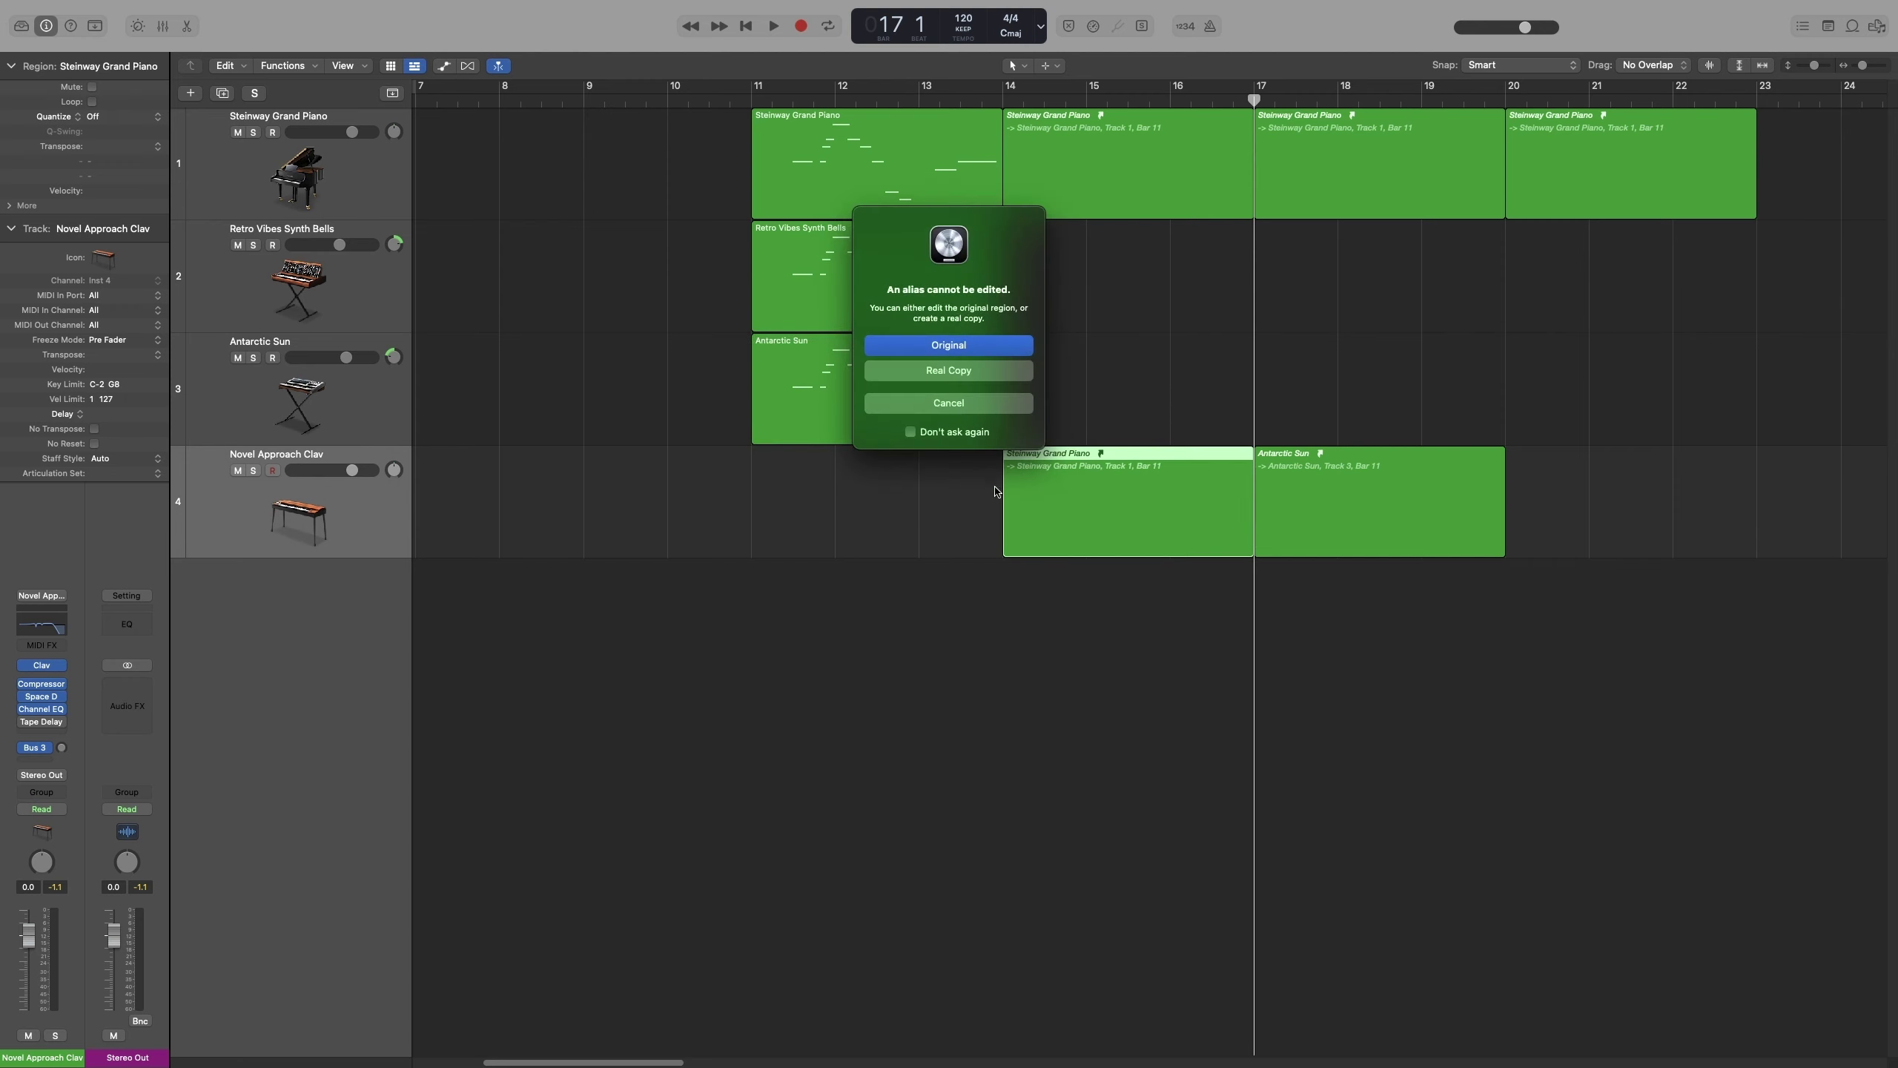
{"action": "left_click", "coordinate": [963, 371]}
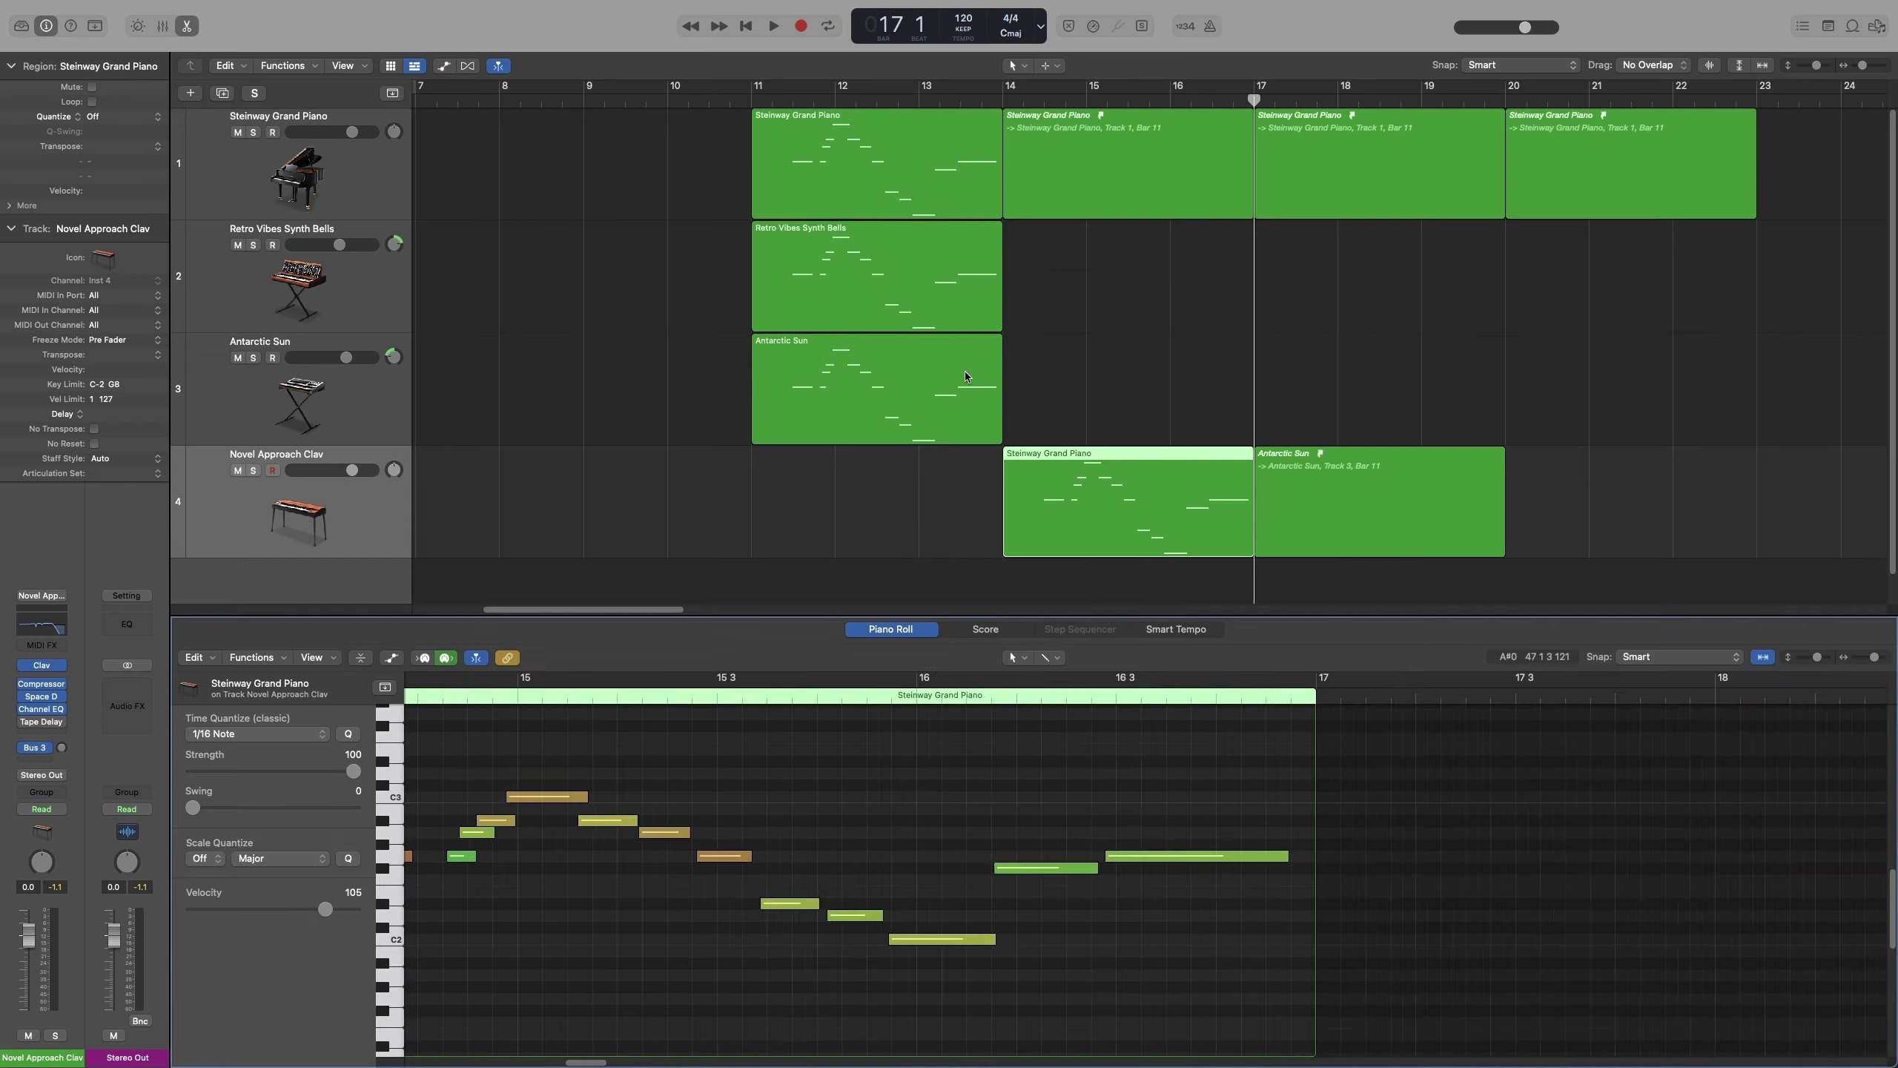
{"action": "left_click", "coordinate": [1136, 486]}
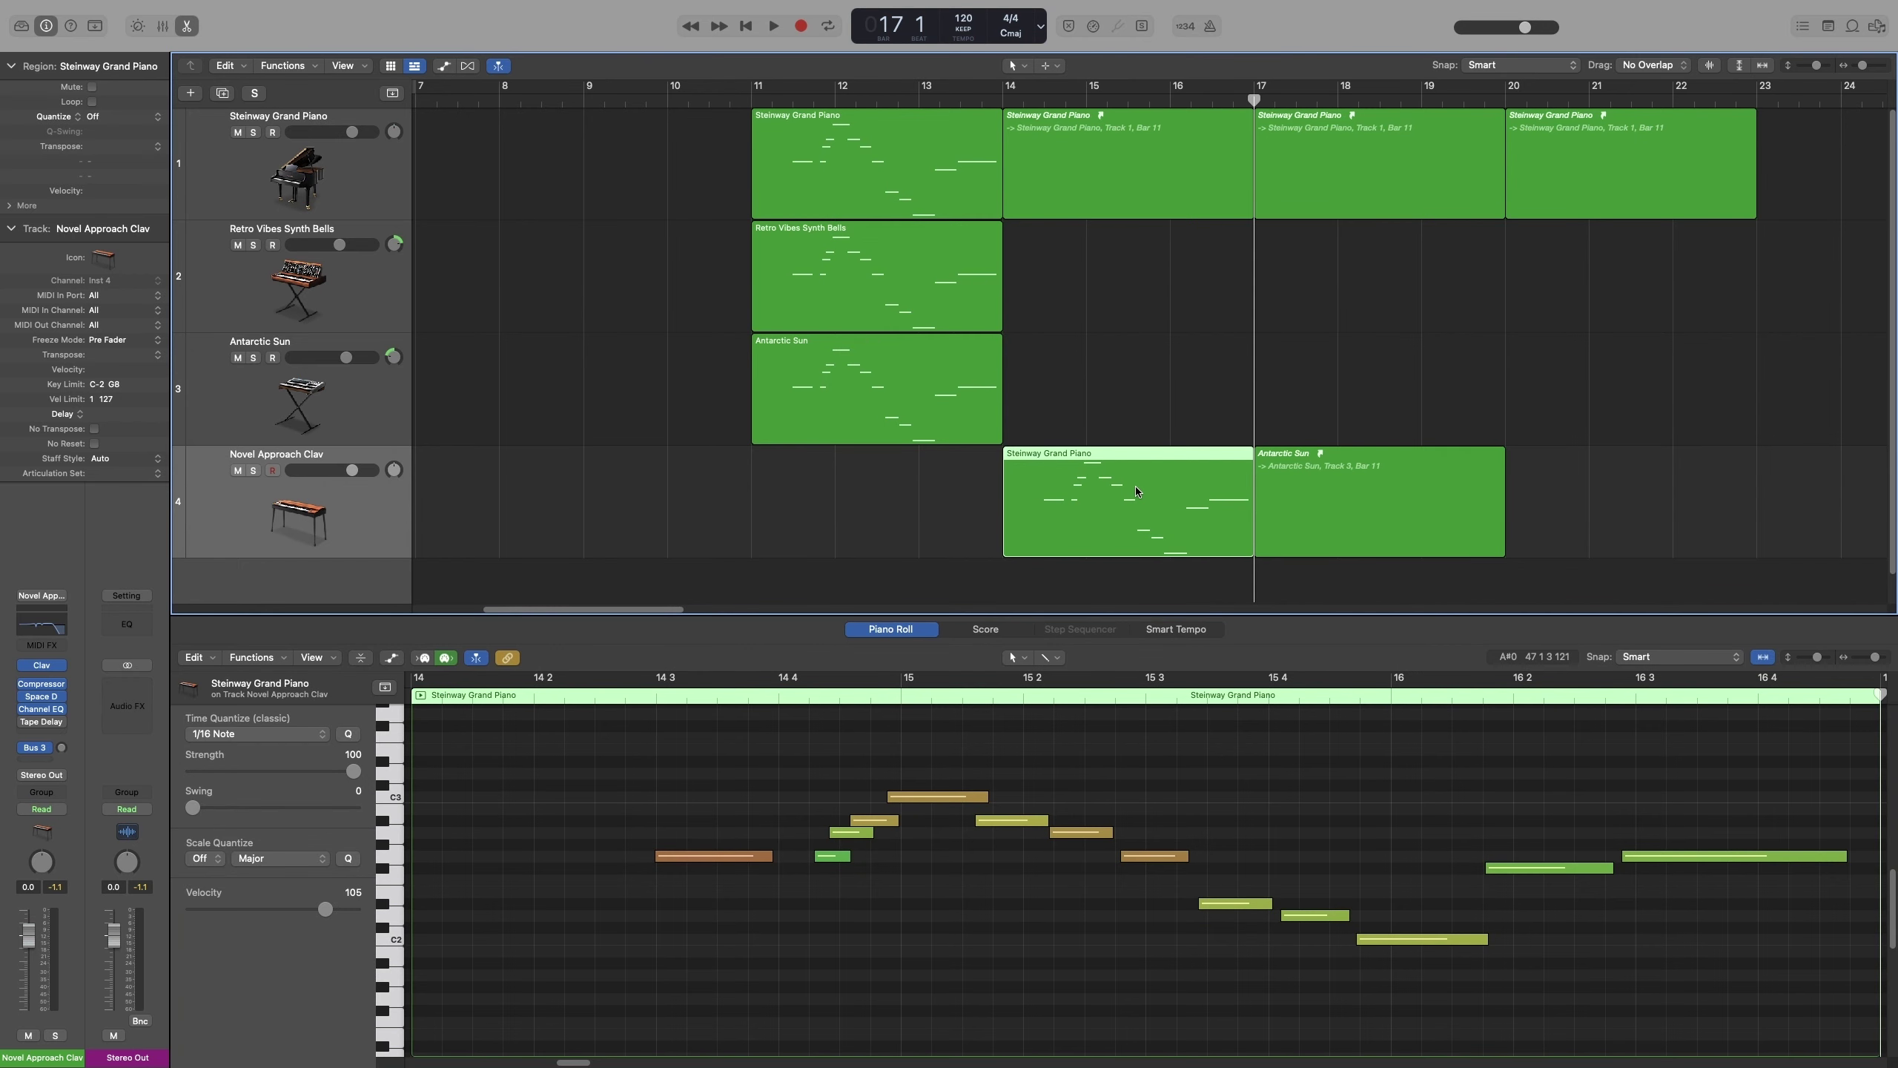
{"action": "key", "text": "super+z"}
{"action": "key", "text": "e"}
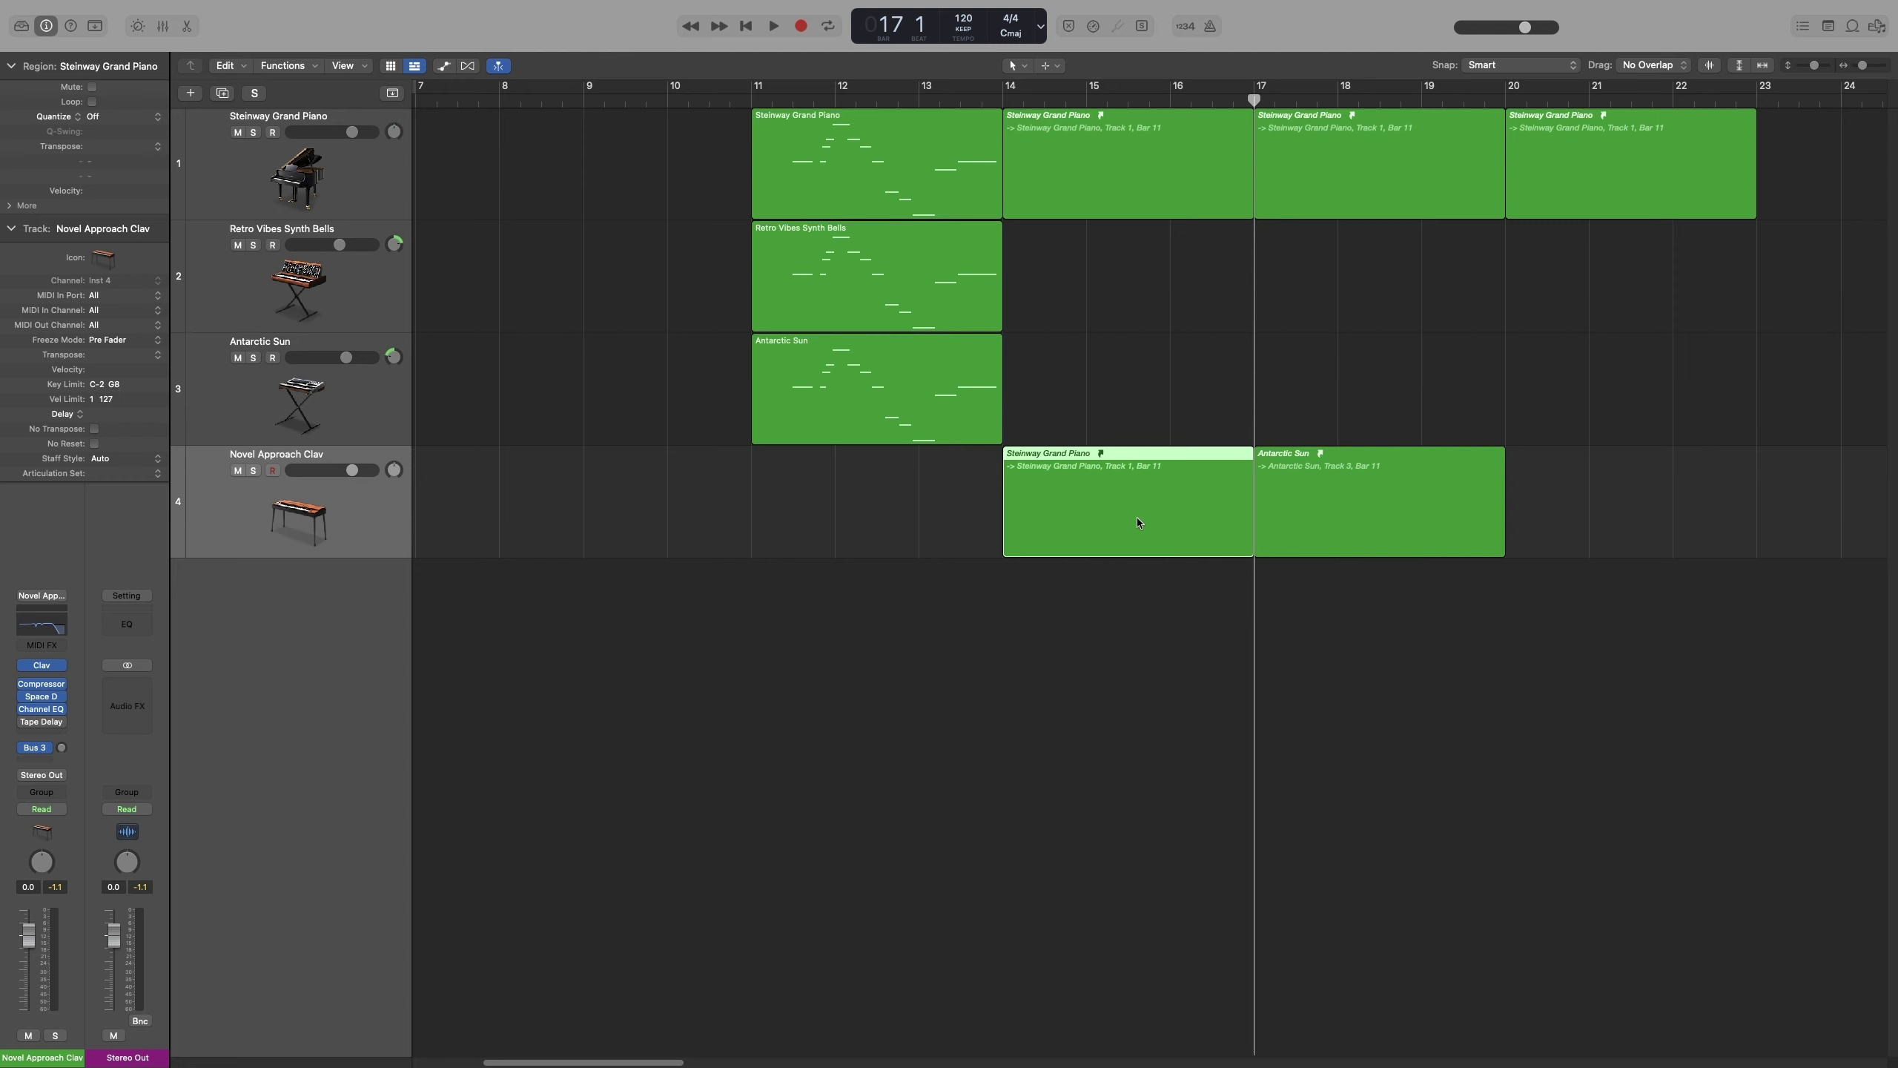
{"action": "left_click", "coordinate": [1345, 487]}
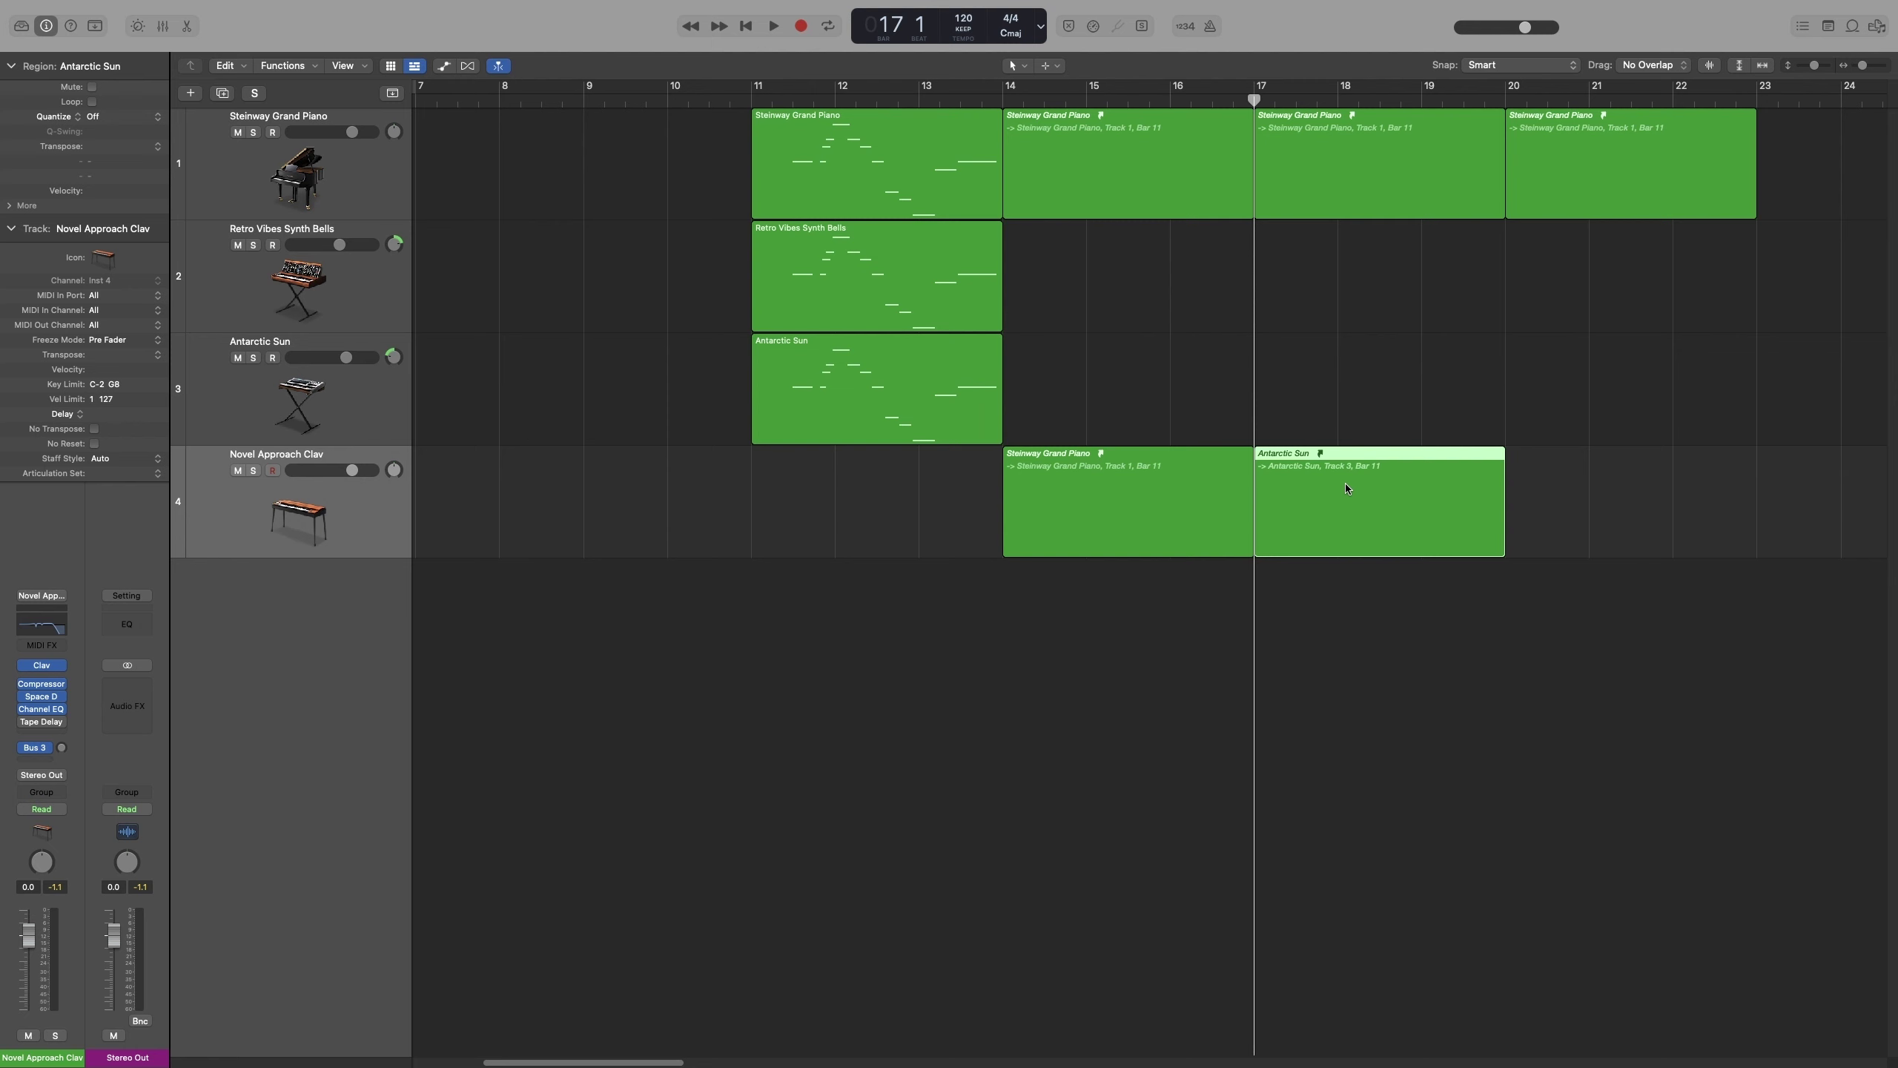
{"action": "left_click", "coordinate": [282, 66]}
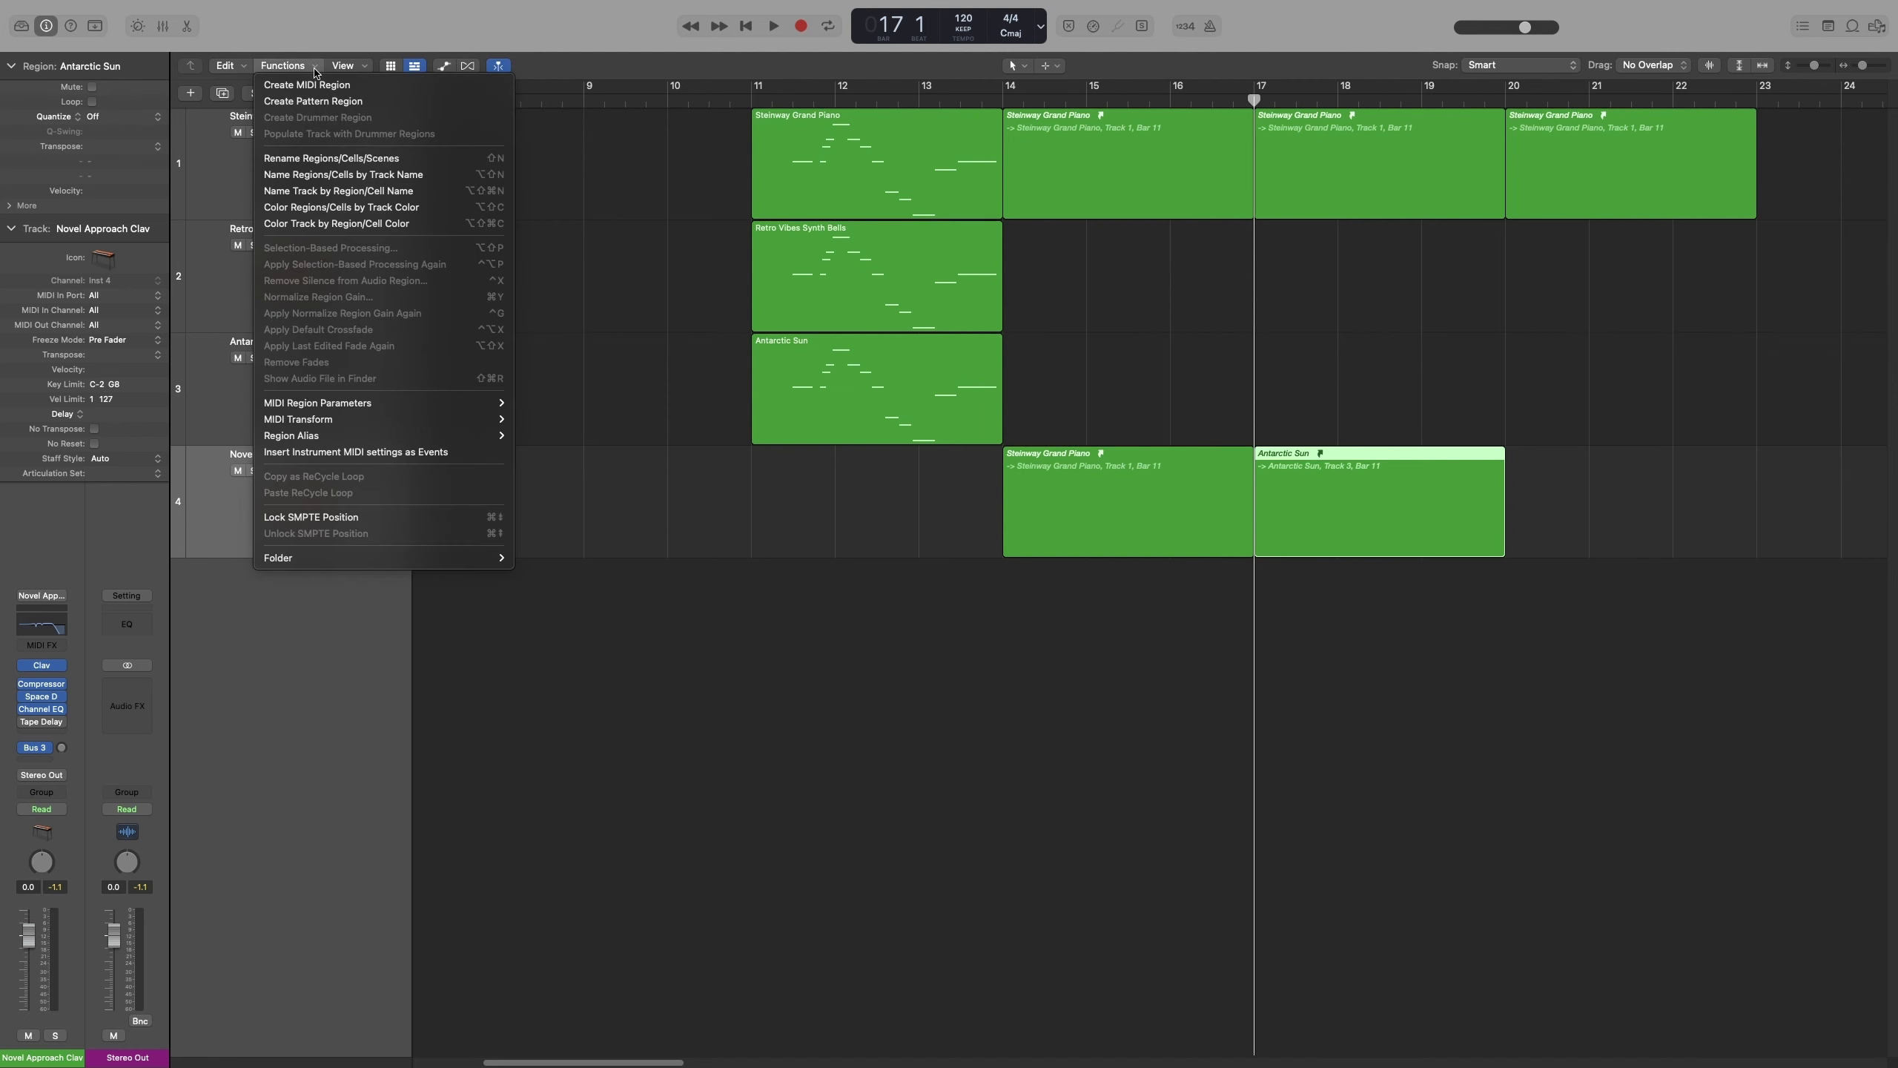
{"action": "mouse_move", "coordinate": [395, 437]}
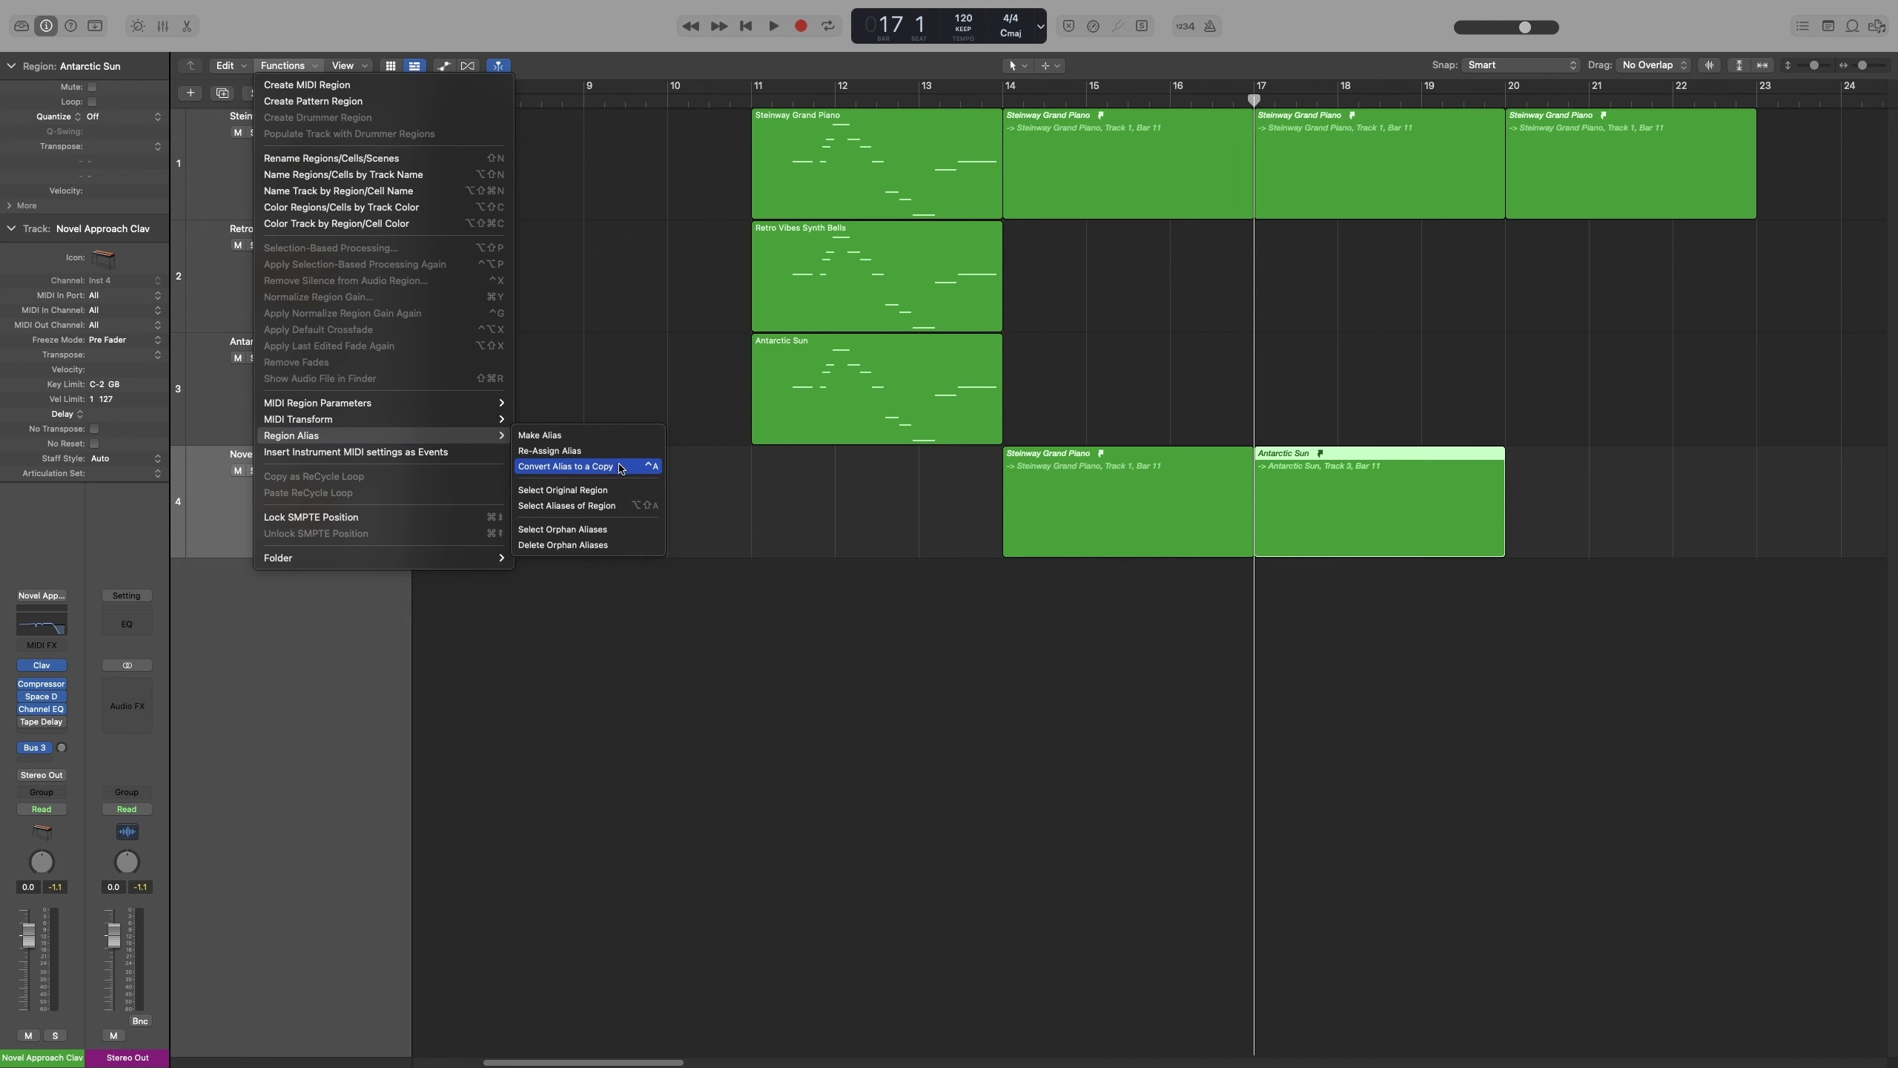
{"action": "left_click", "coordinate": [566, 465]}
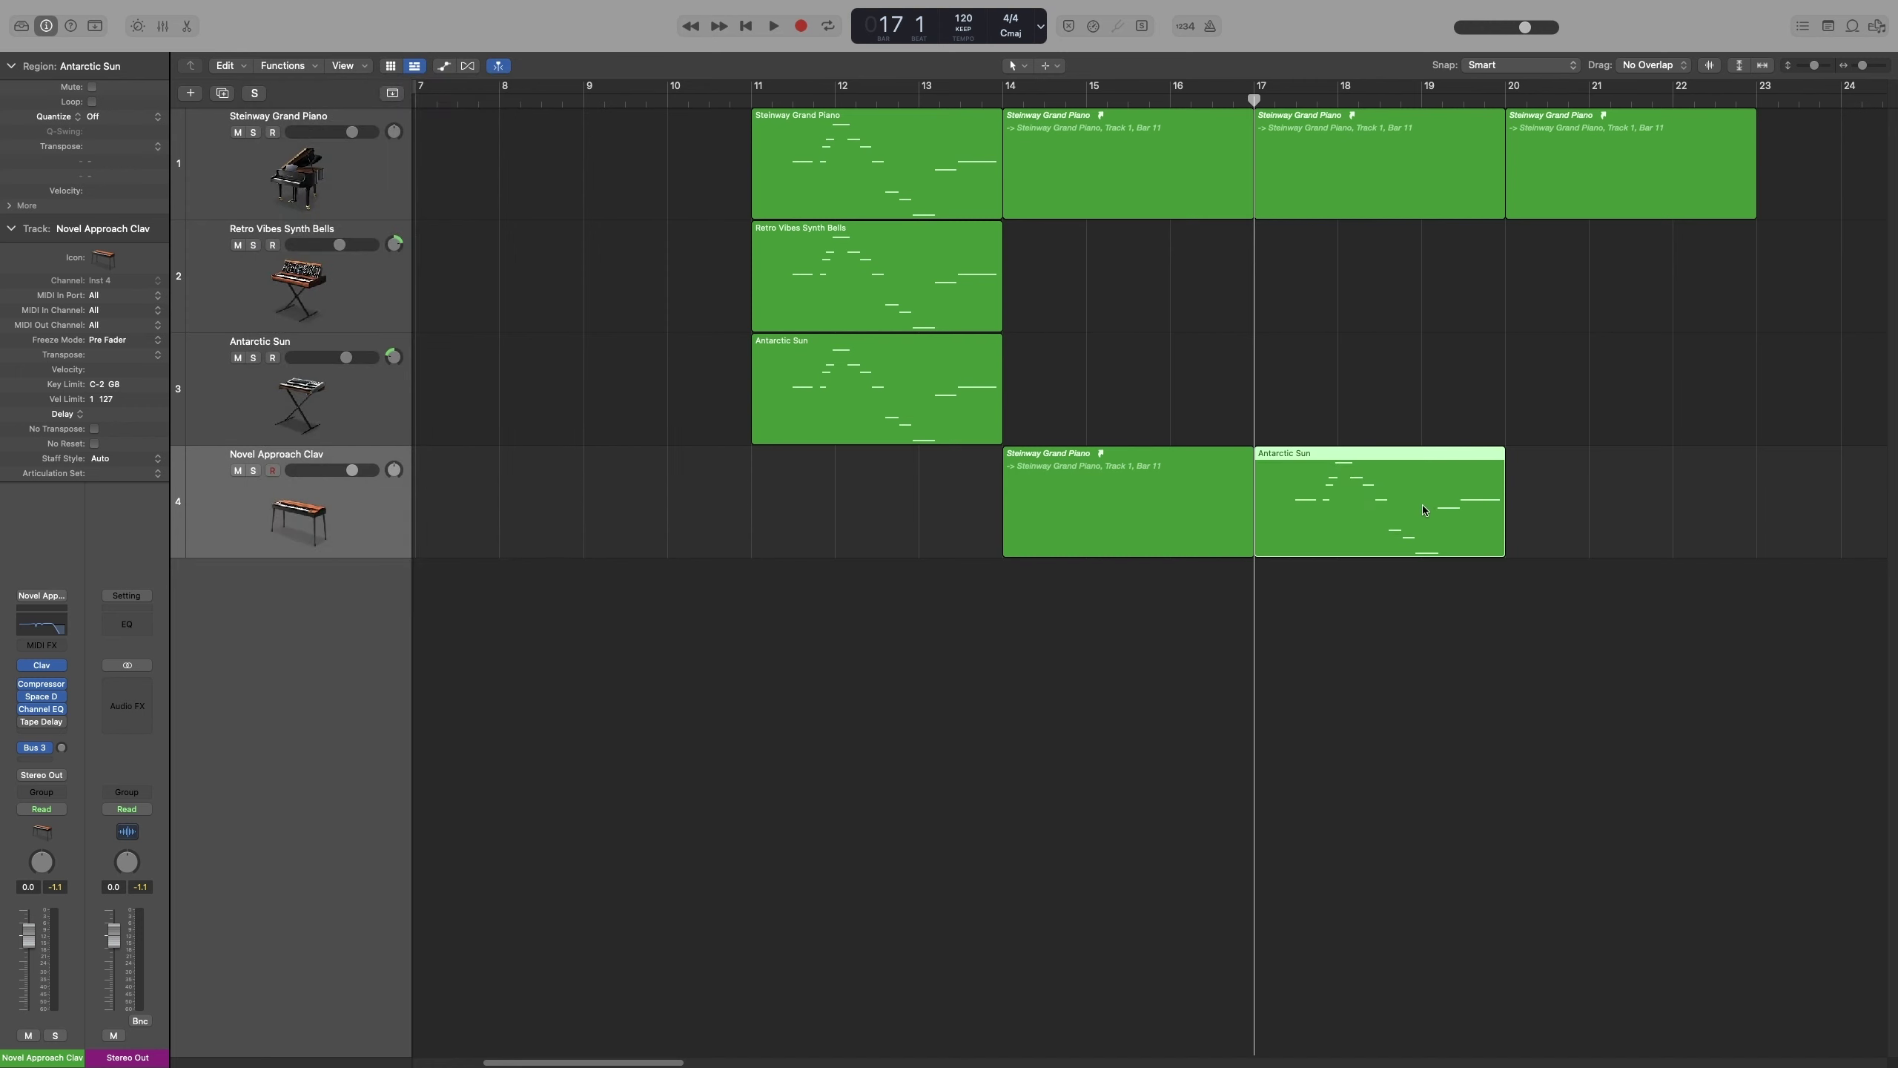
{"action": "key", "text": "super+z"}
Step: Re-assign the bar 17 alias on track 4 to the Retro Vibes Synth Bells region from bar 11
{"action": "left_click", "coordinate": [1346, 505]}
{"action": "left_click", "coordinate": [868, 300], "text": "shift"}
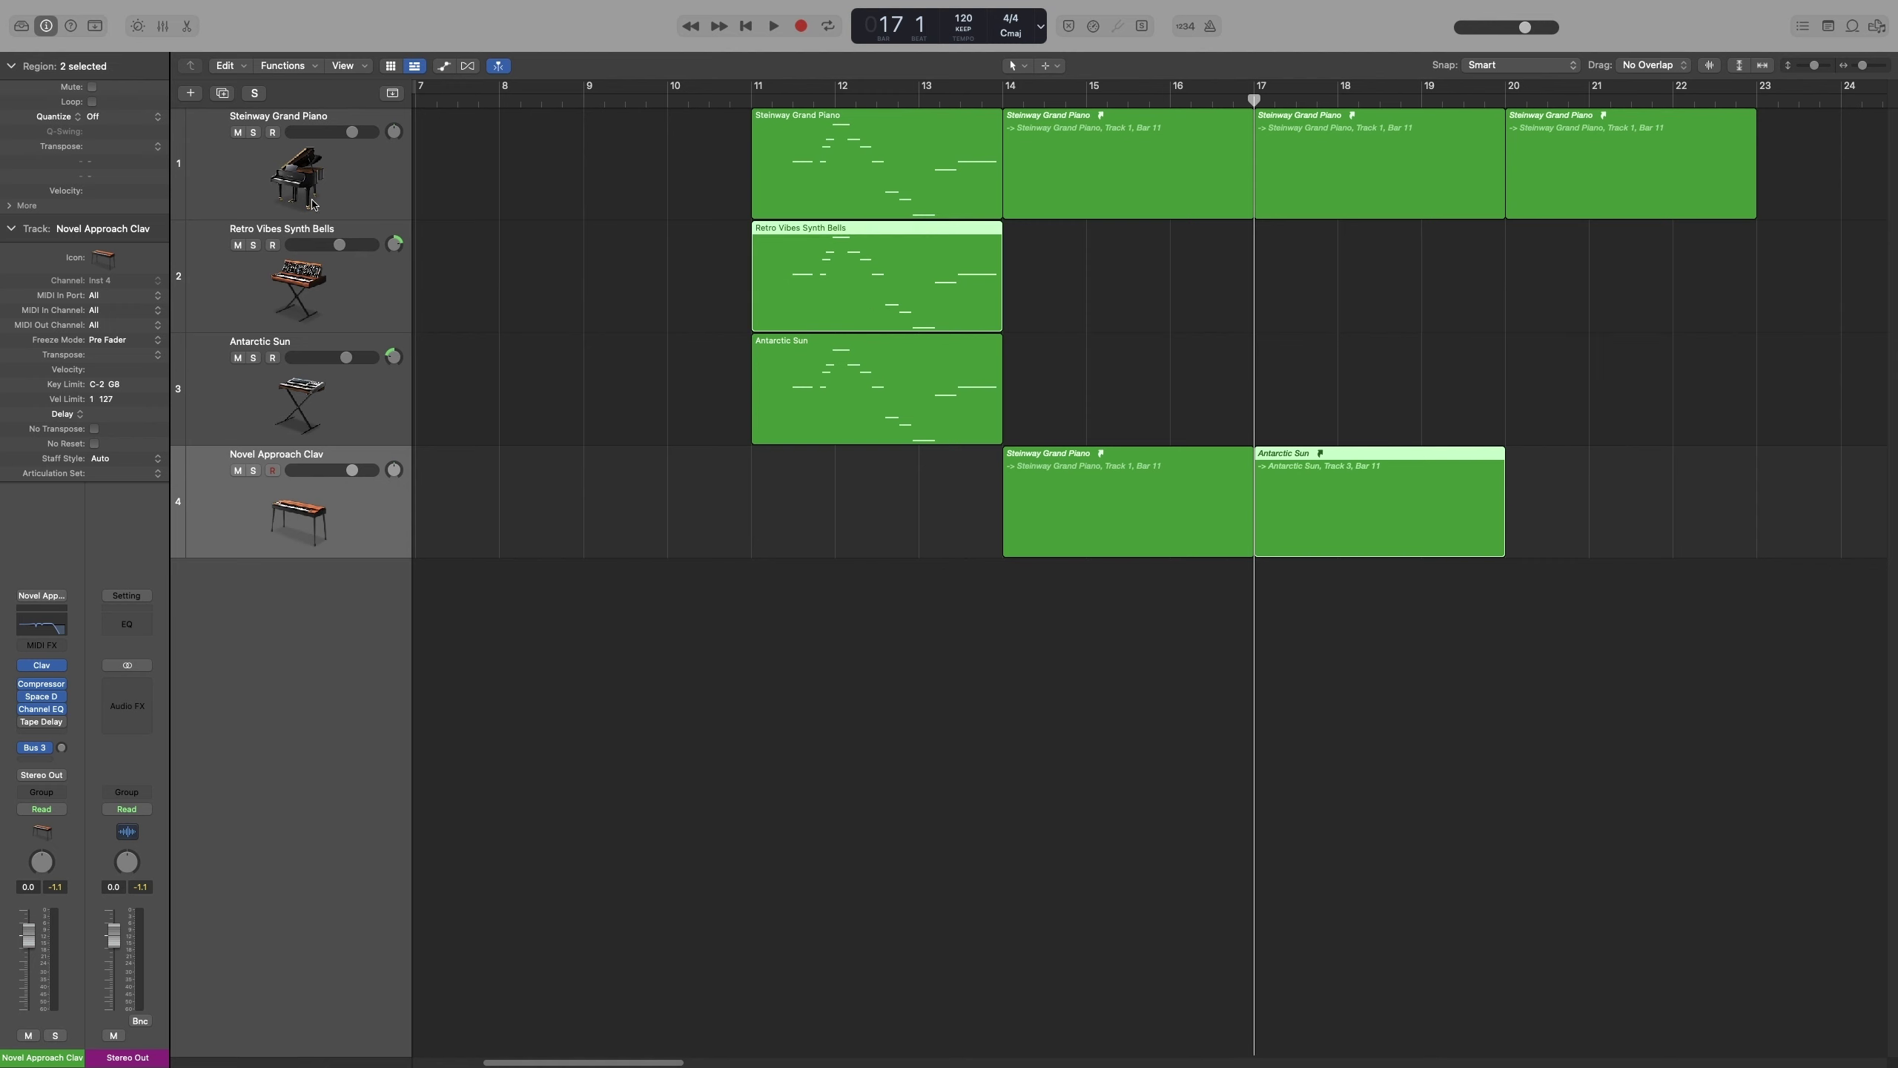
{"action": "left_click", "coordinate": [278, 66]}
{"action": "mouse_move", "coordinate": [463, 435]}
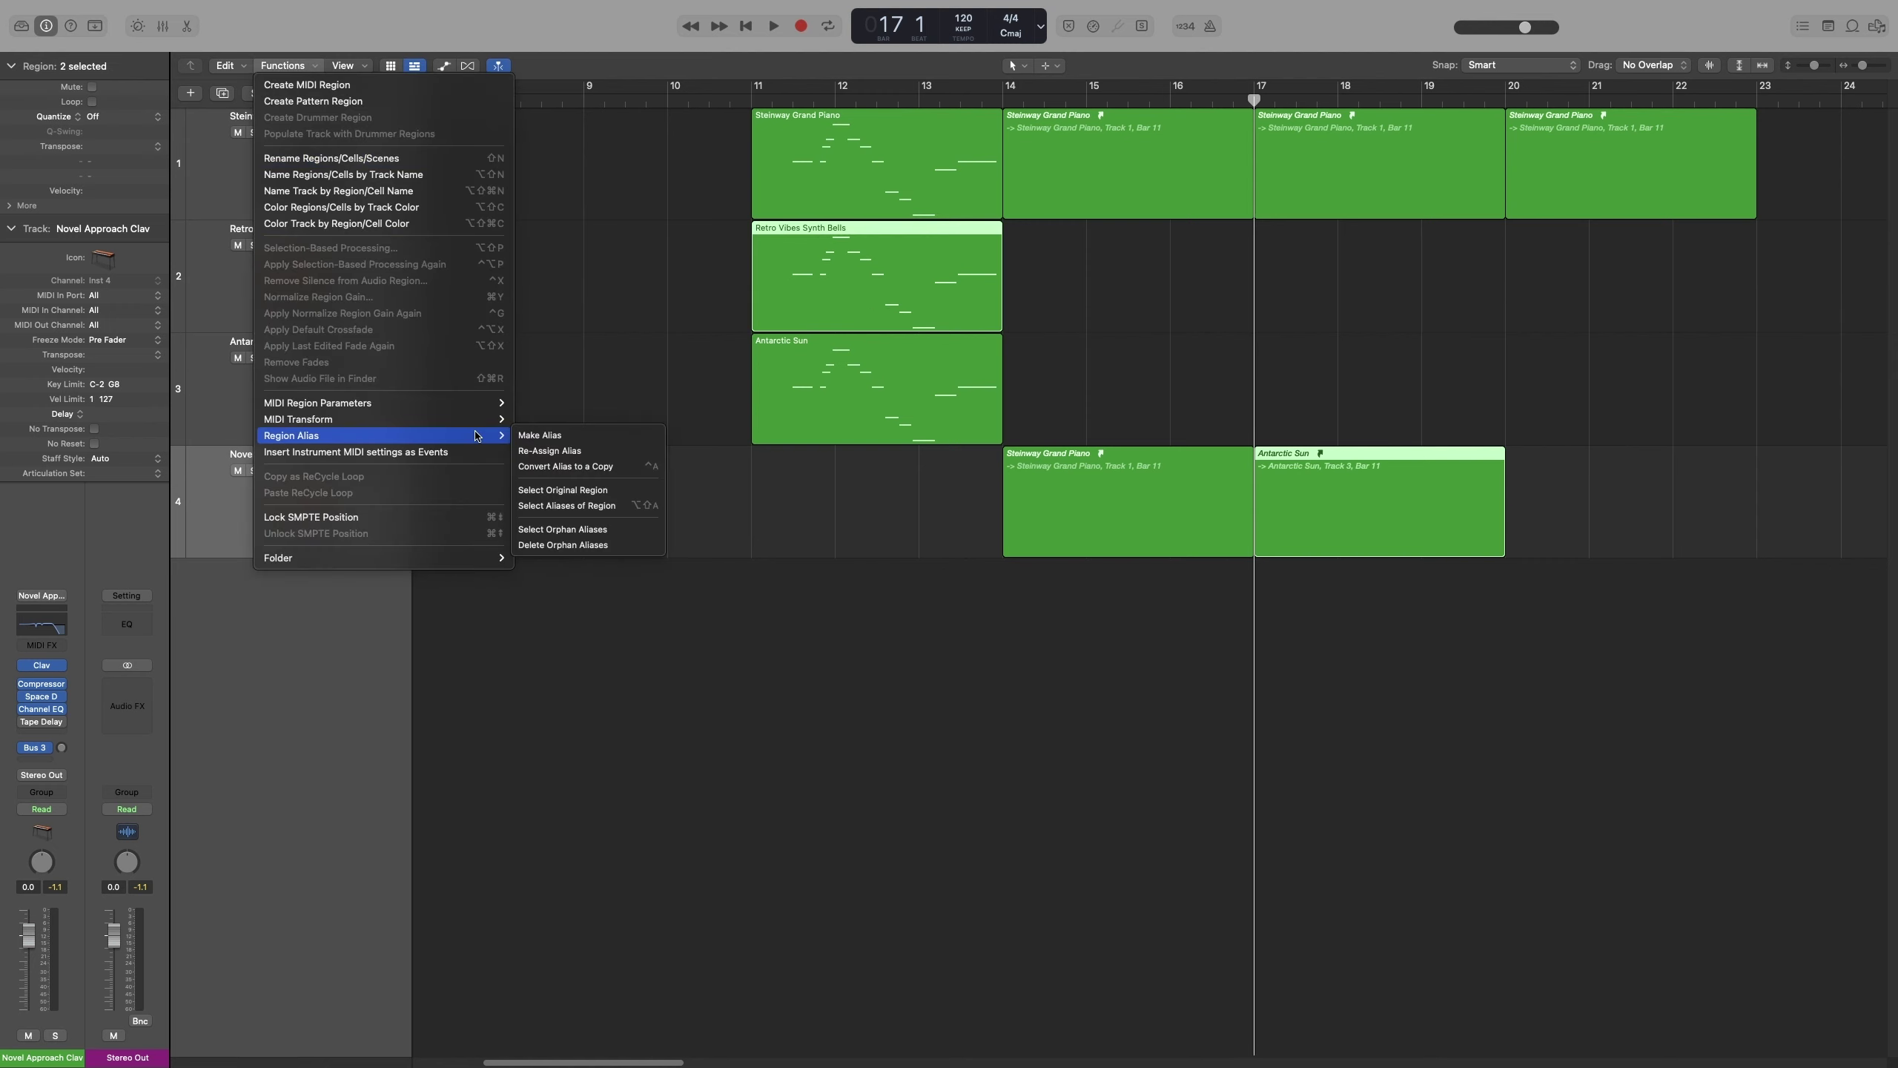
{"action": "left_click", "coordinate": [557, 451]}
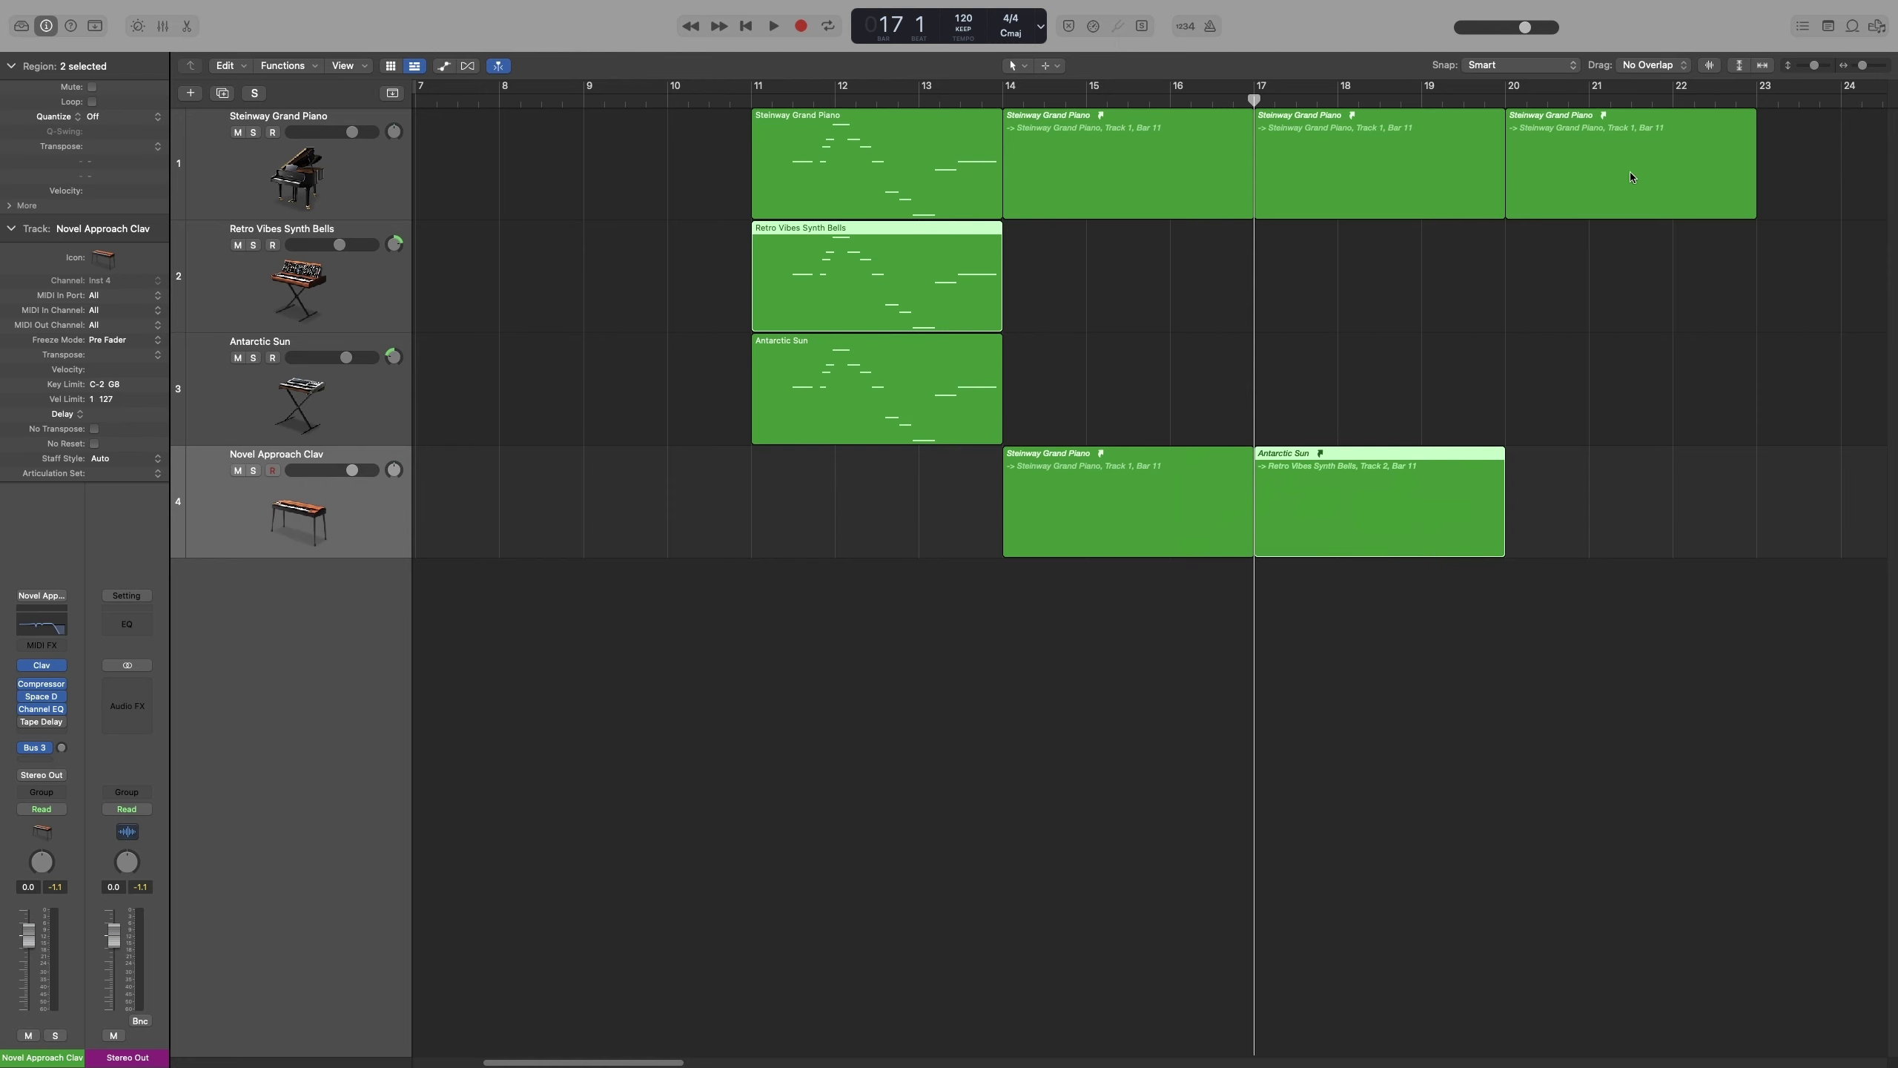
Step: Find the source of the track 4 Steinway alias with Region Alias > Select Original Region
{"action": "left_click", "coordinate": [1173, 538]}
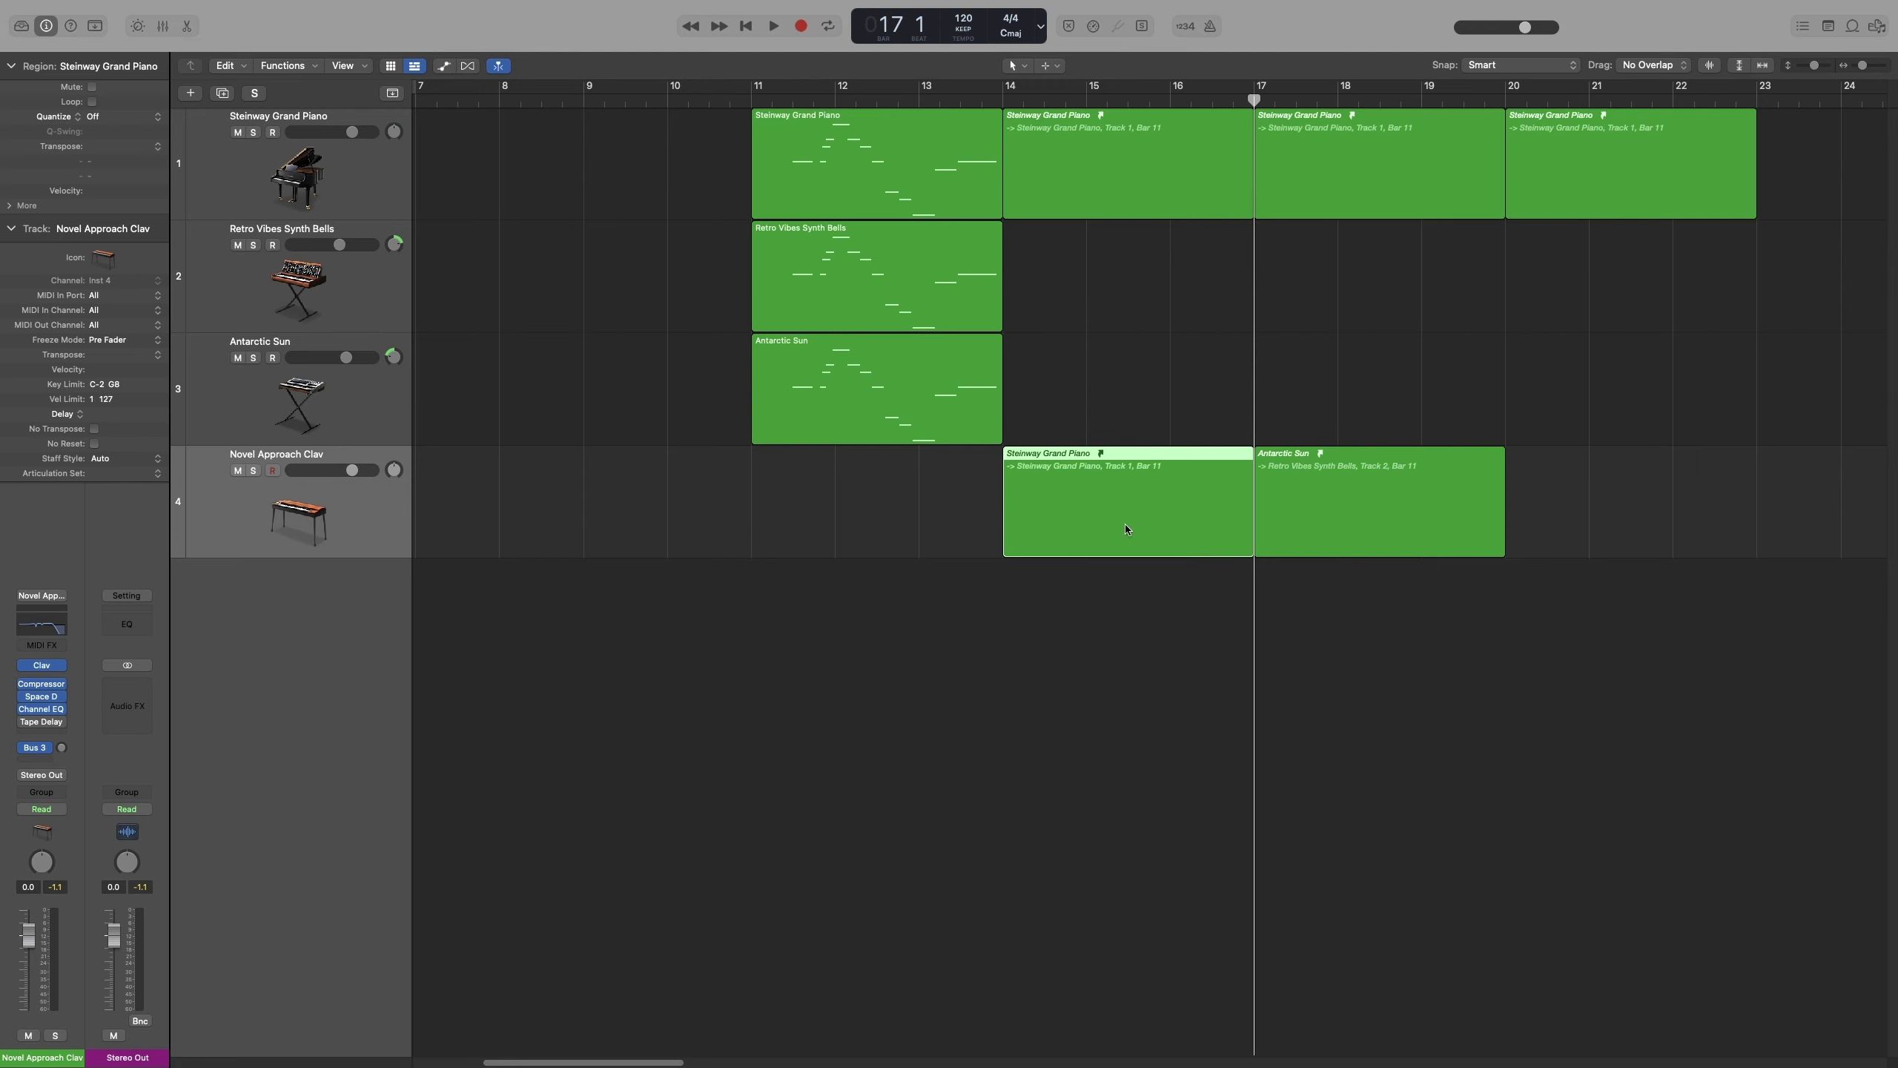
{"action": "left_click", "coordinate": [302, 67]}
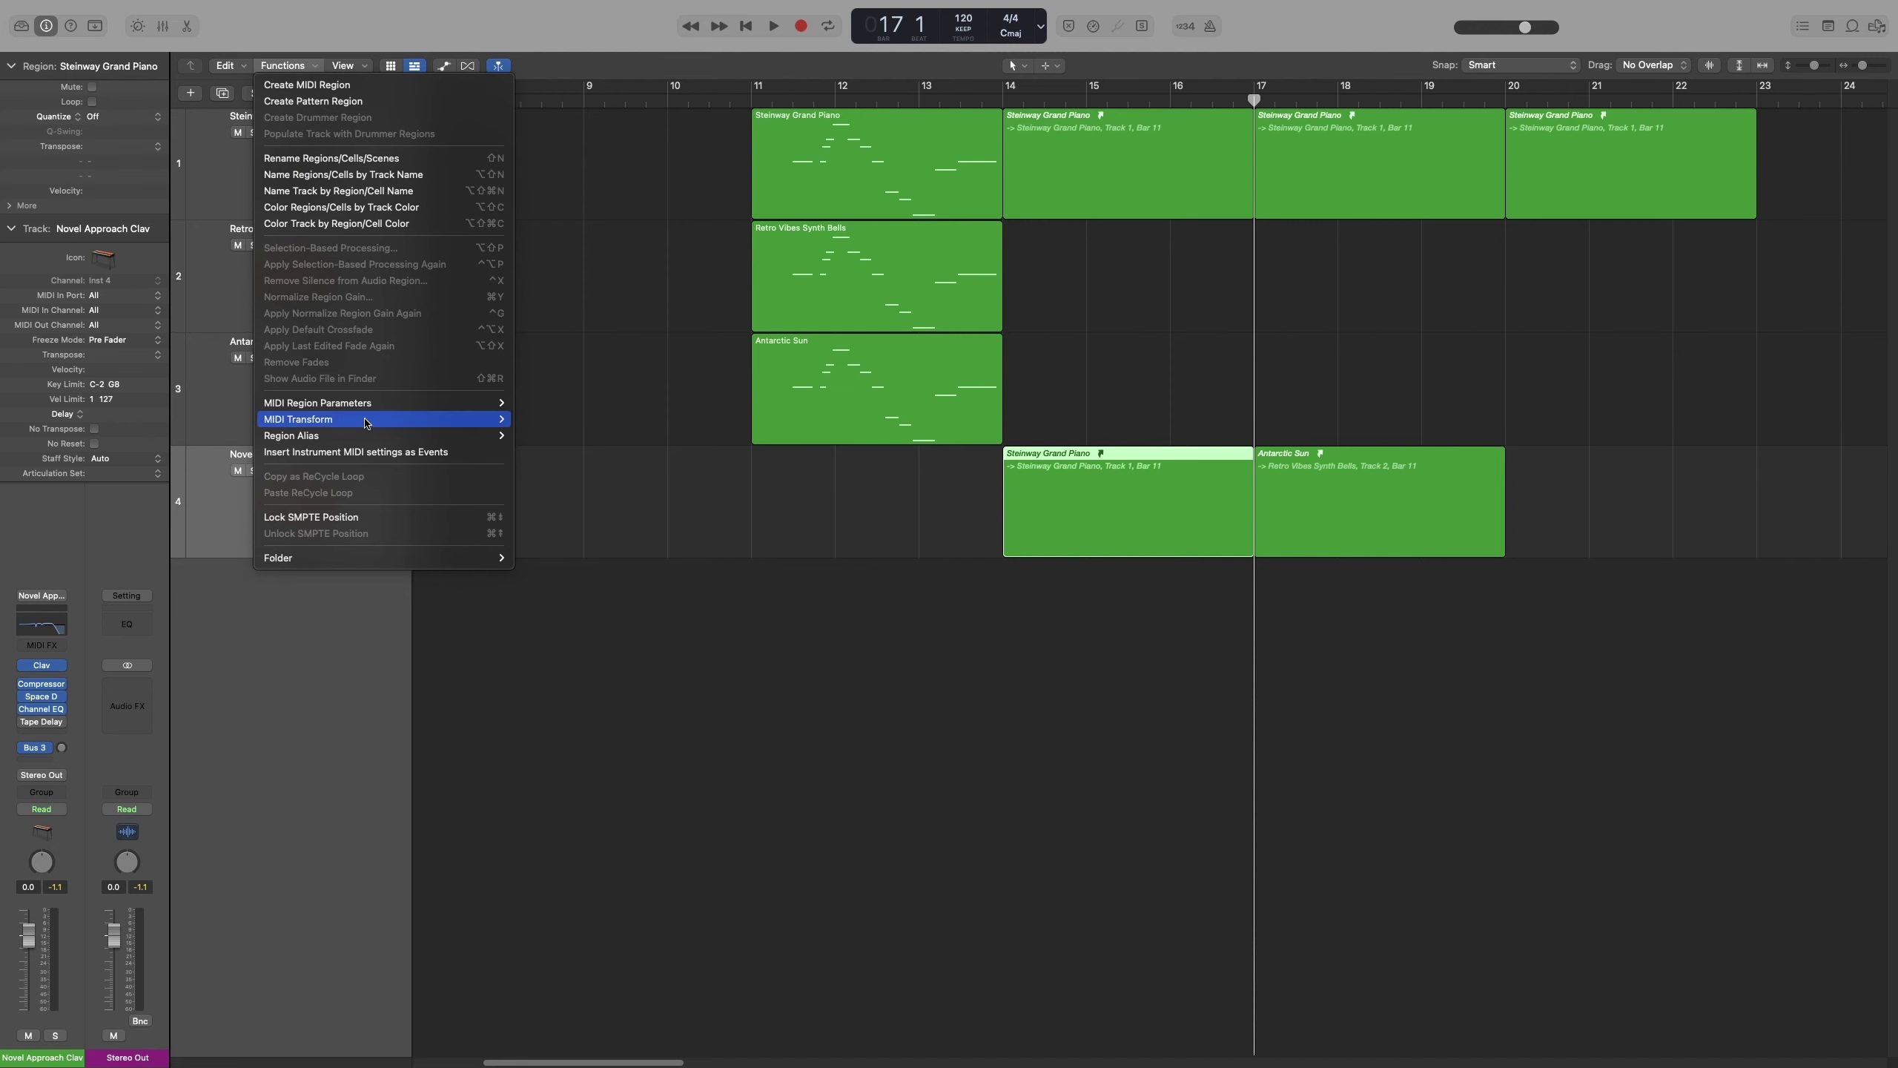
{"action": "mouse_move", "coordinate": [371, 441]}
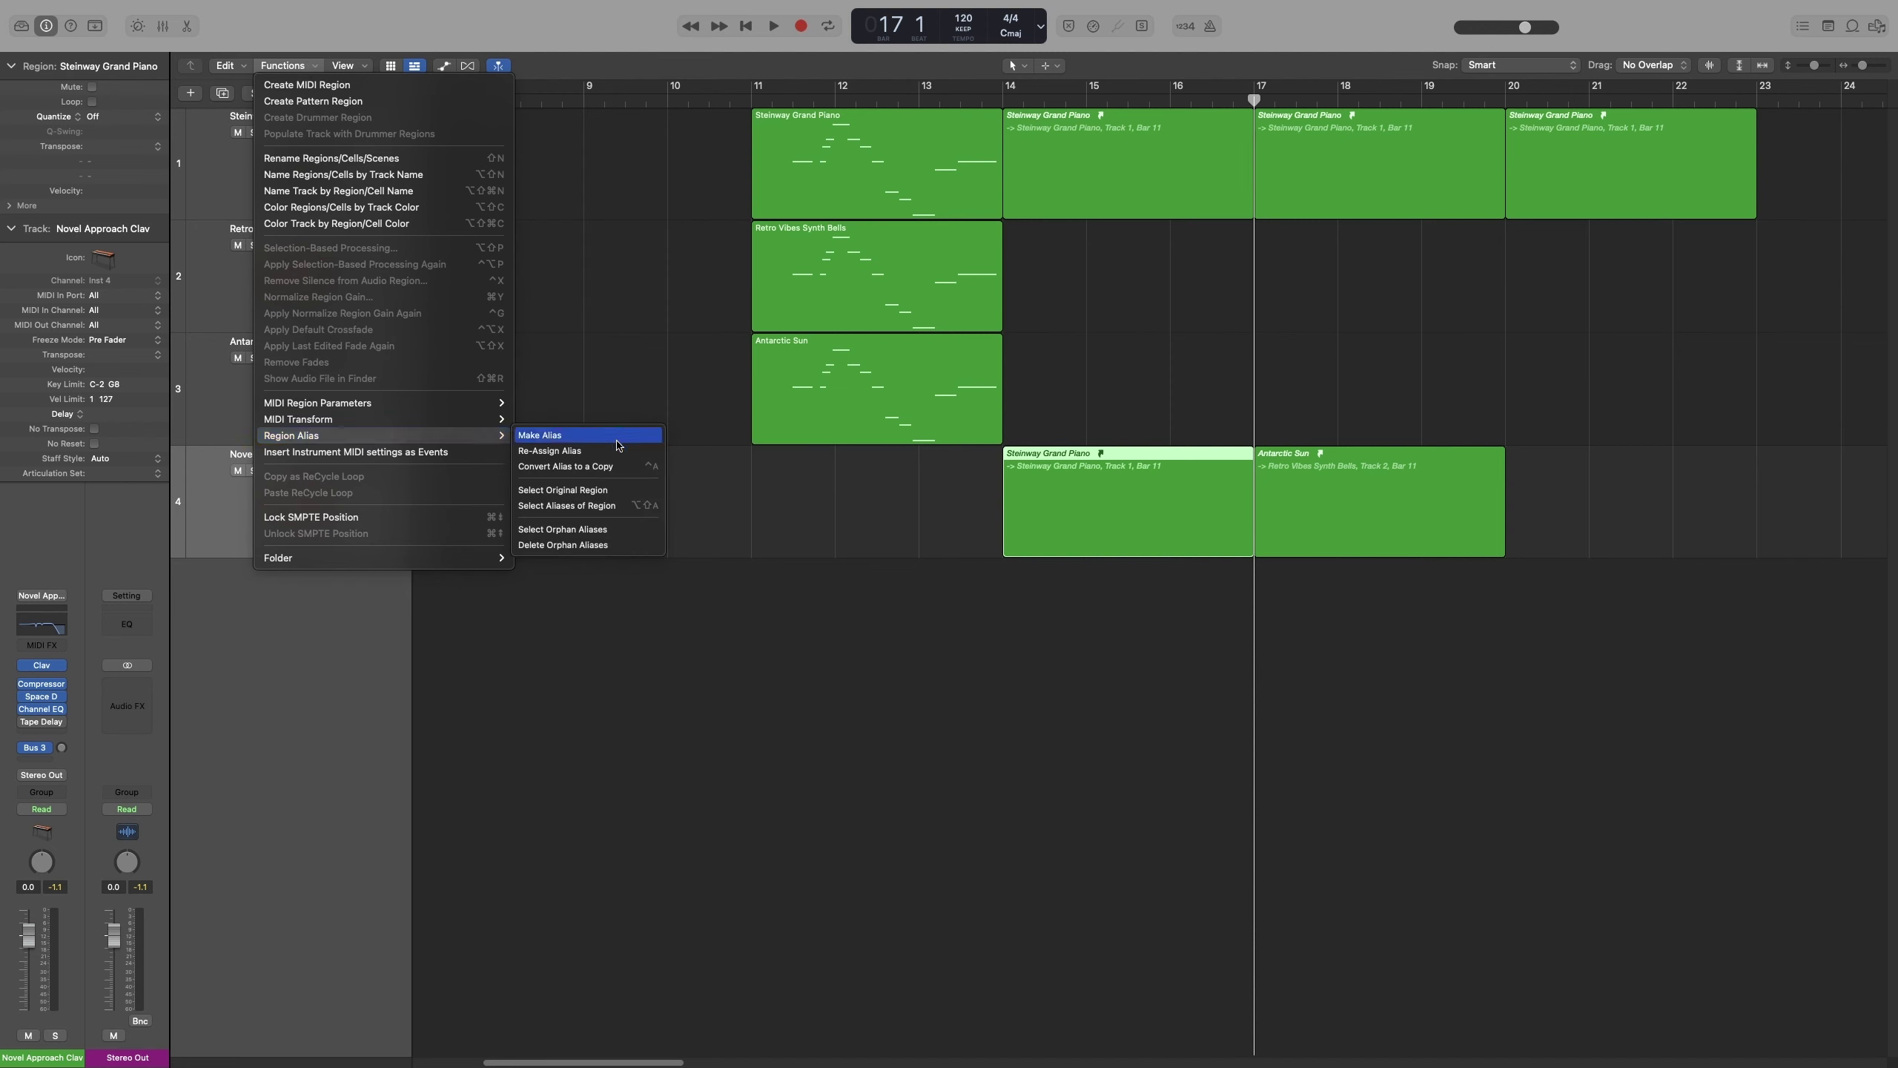
{"action": "left_click", "coordinate": [602, 492]}
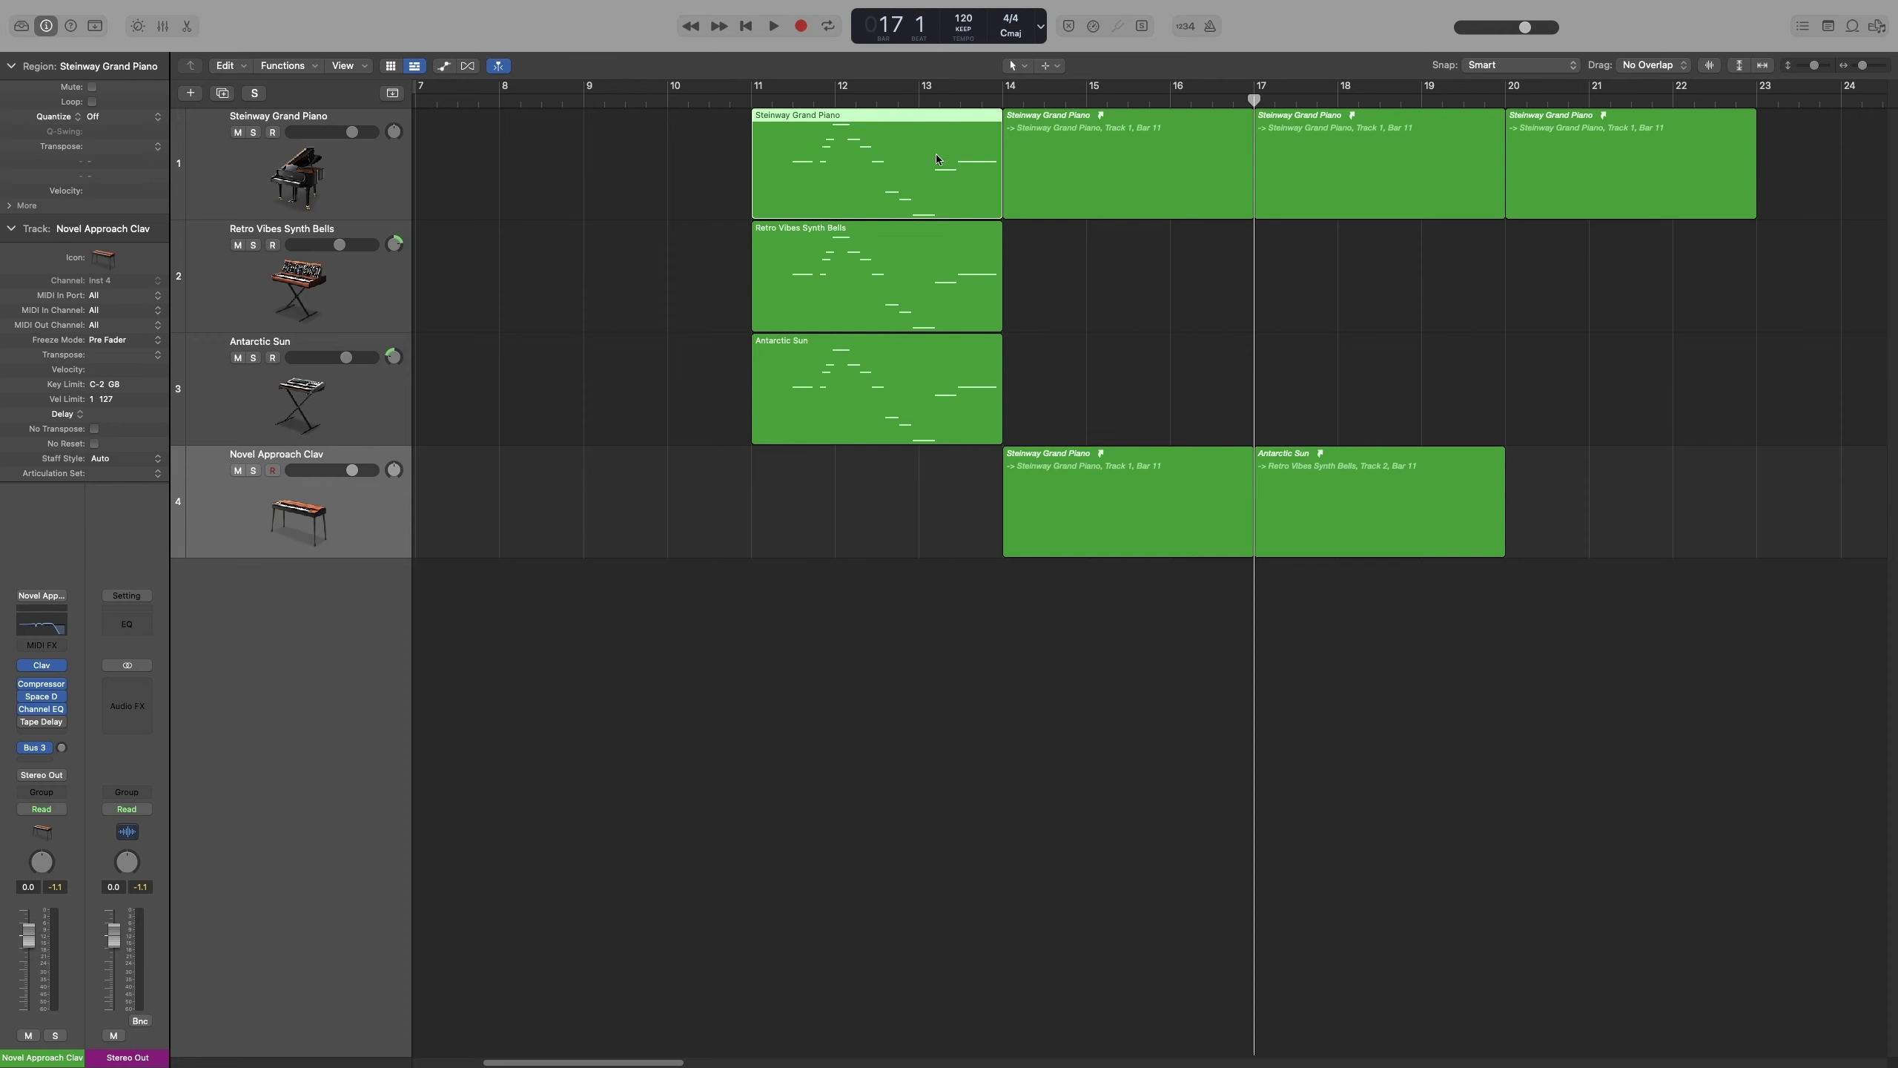
Step: Select all four aliases of the Steinway region with Select Aliases of Region
{"action": "left_click", "coordinate": [286, 66]}
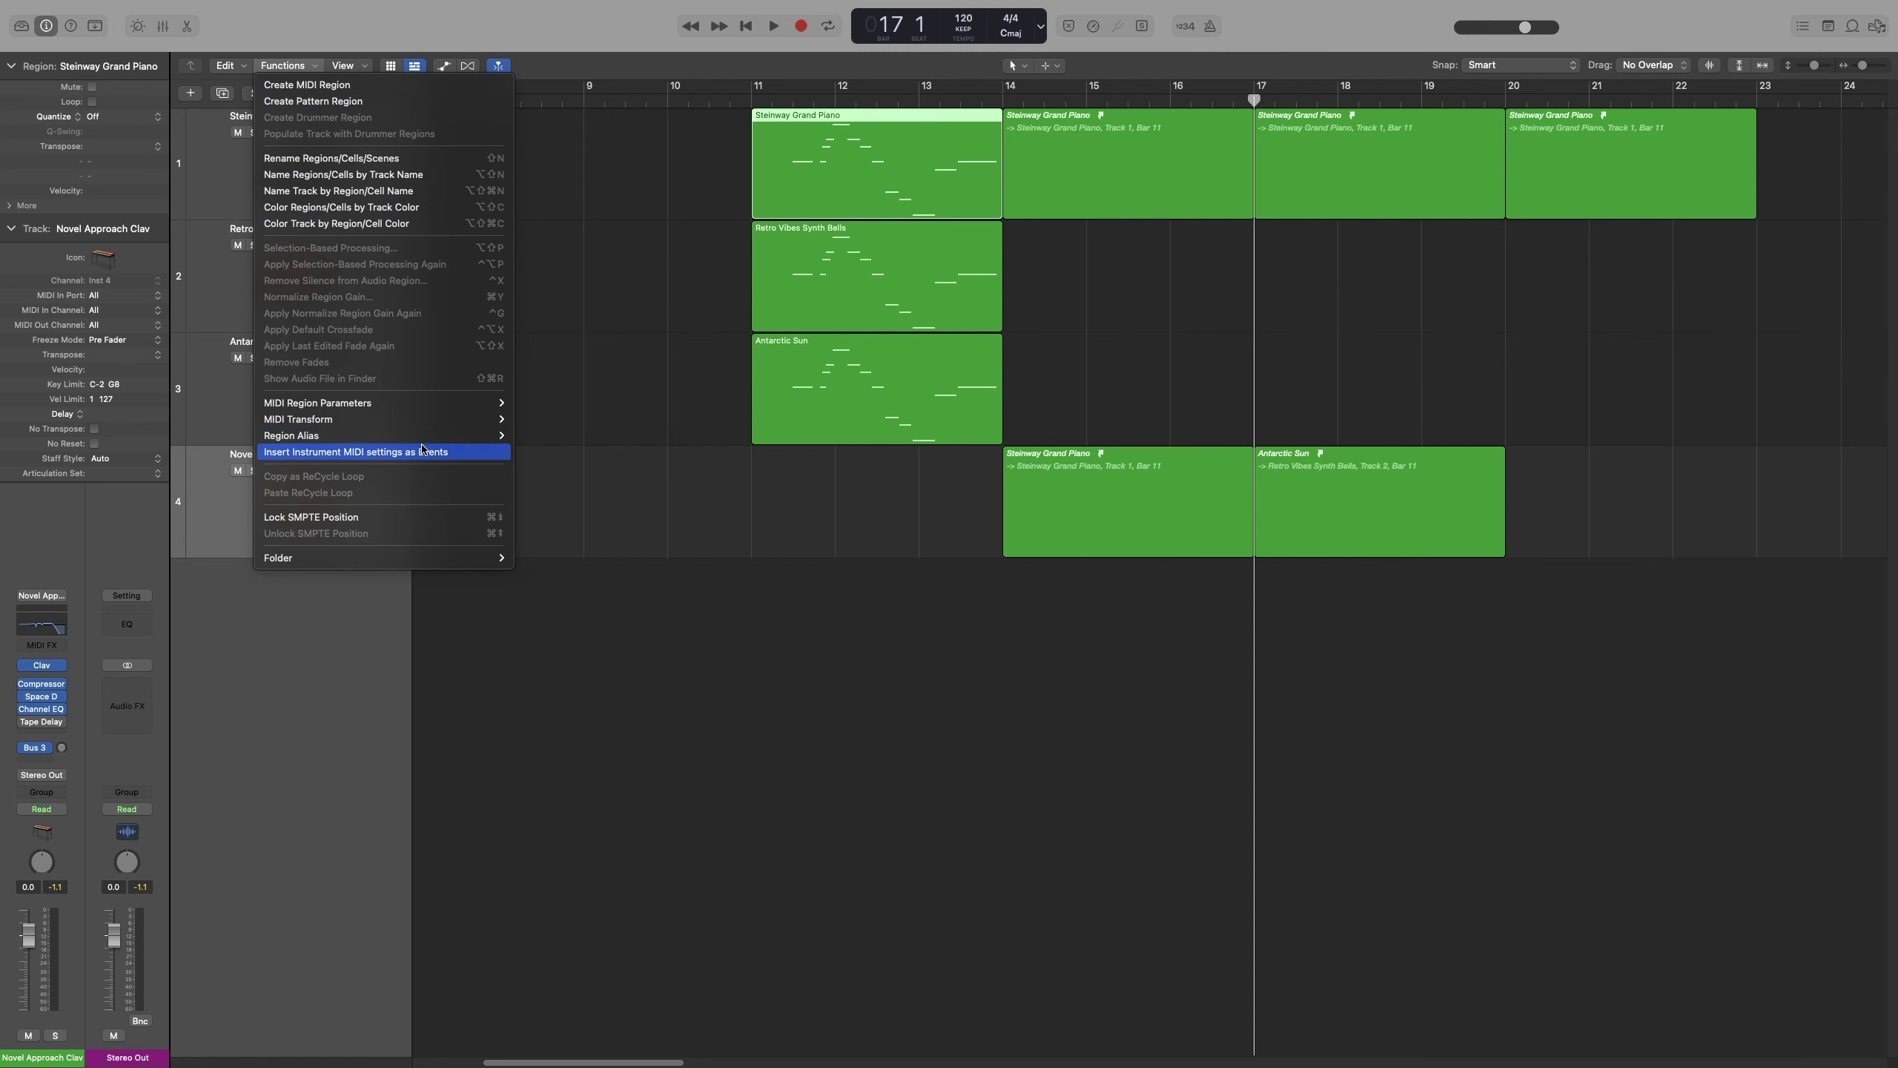
{"action": "mouse_move", "coordinate": [489, 436]}
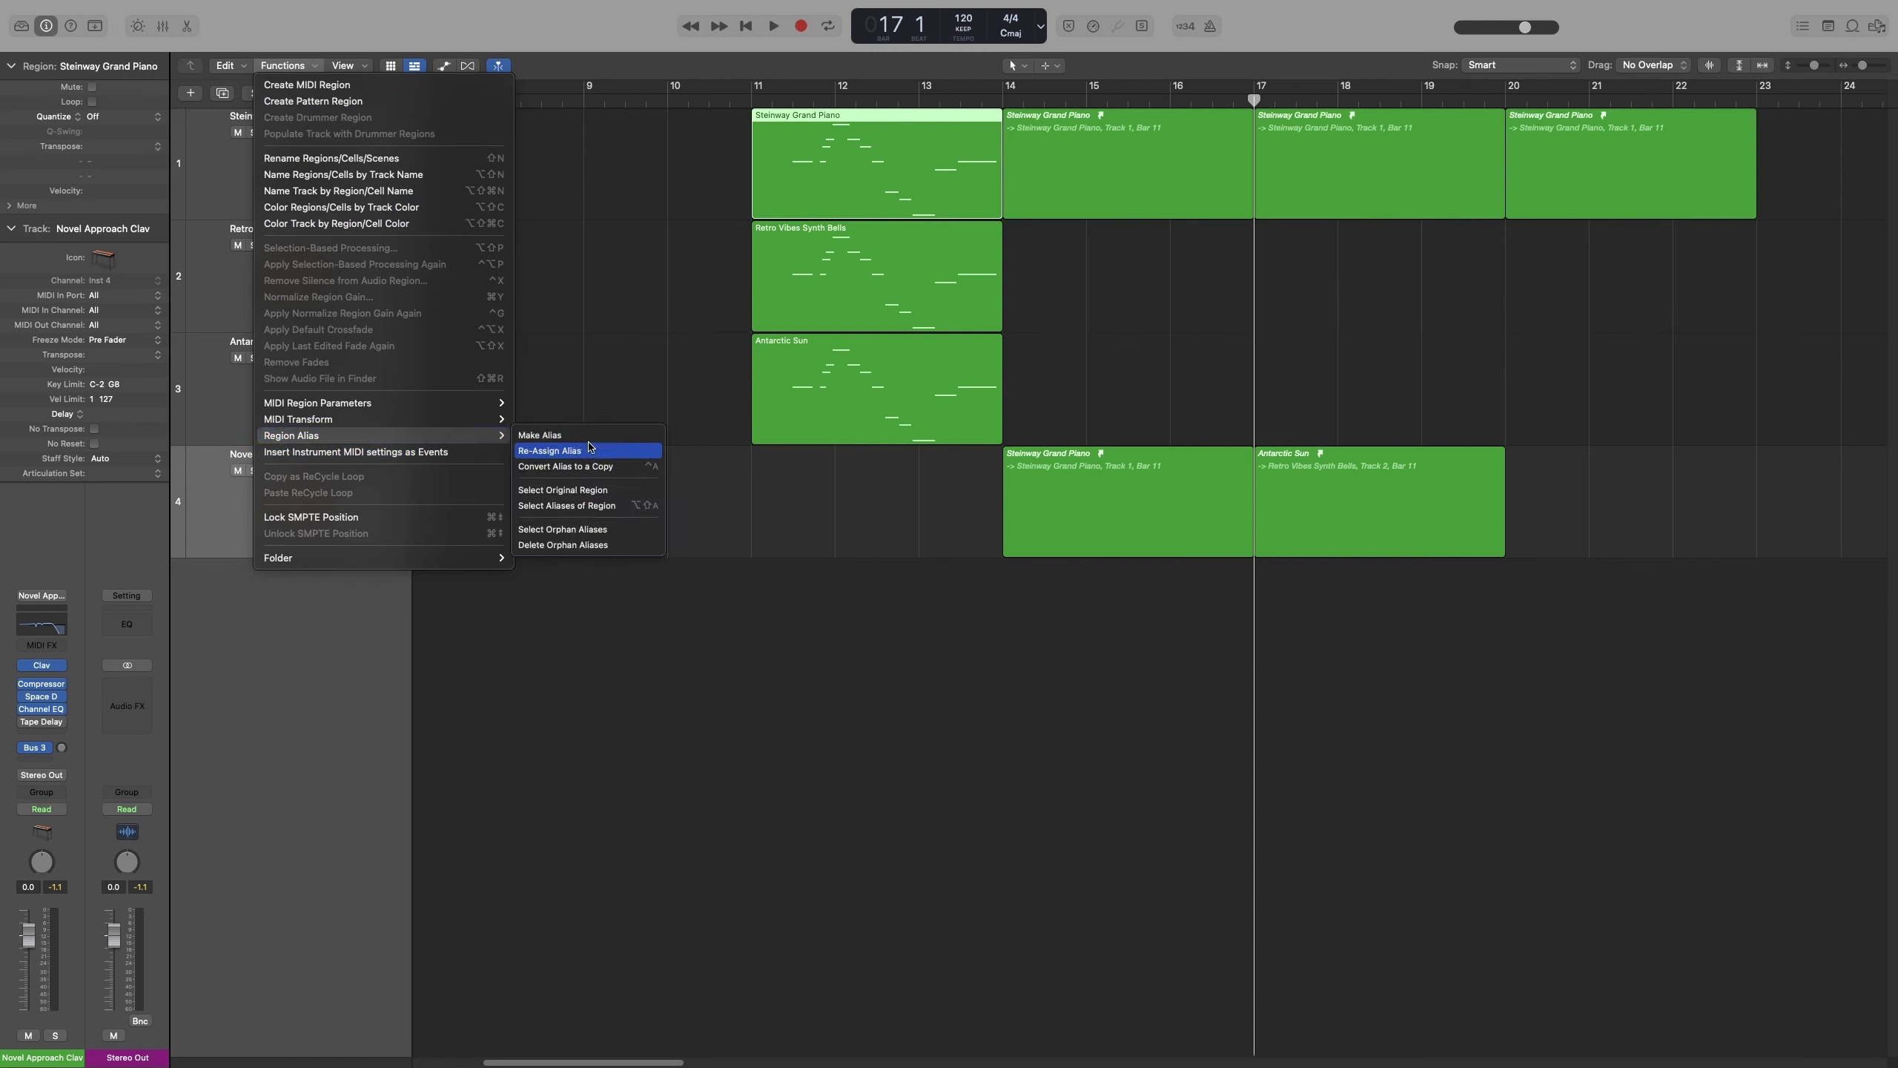
{"action": "left_click", "coordinate": [607, 509]}
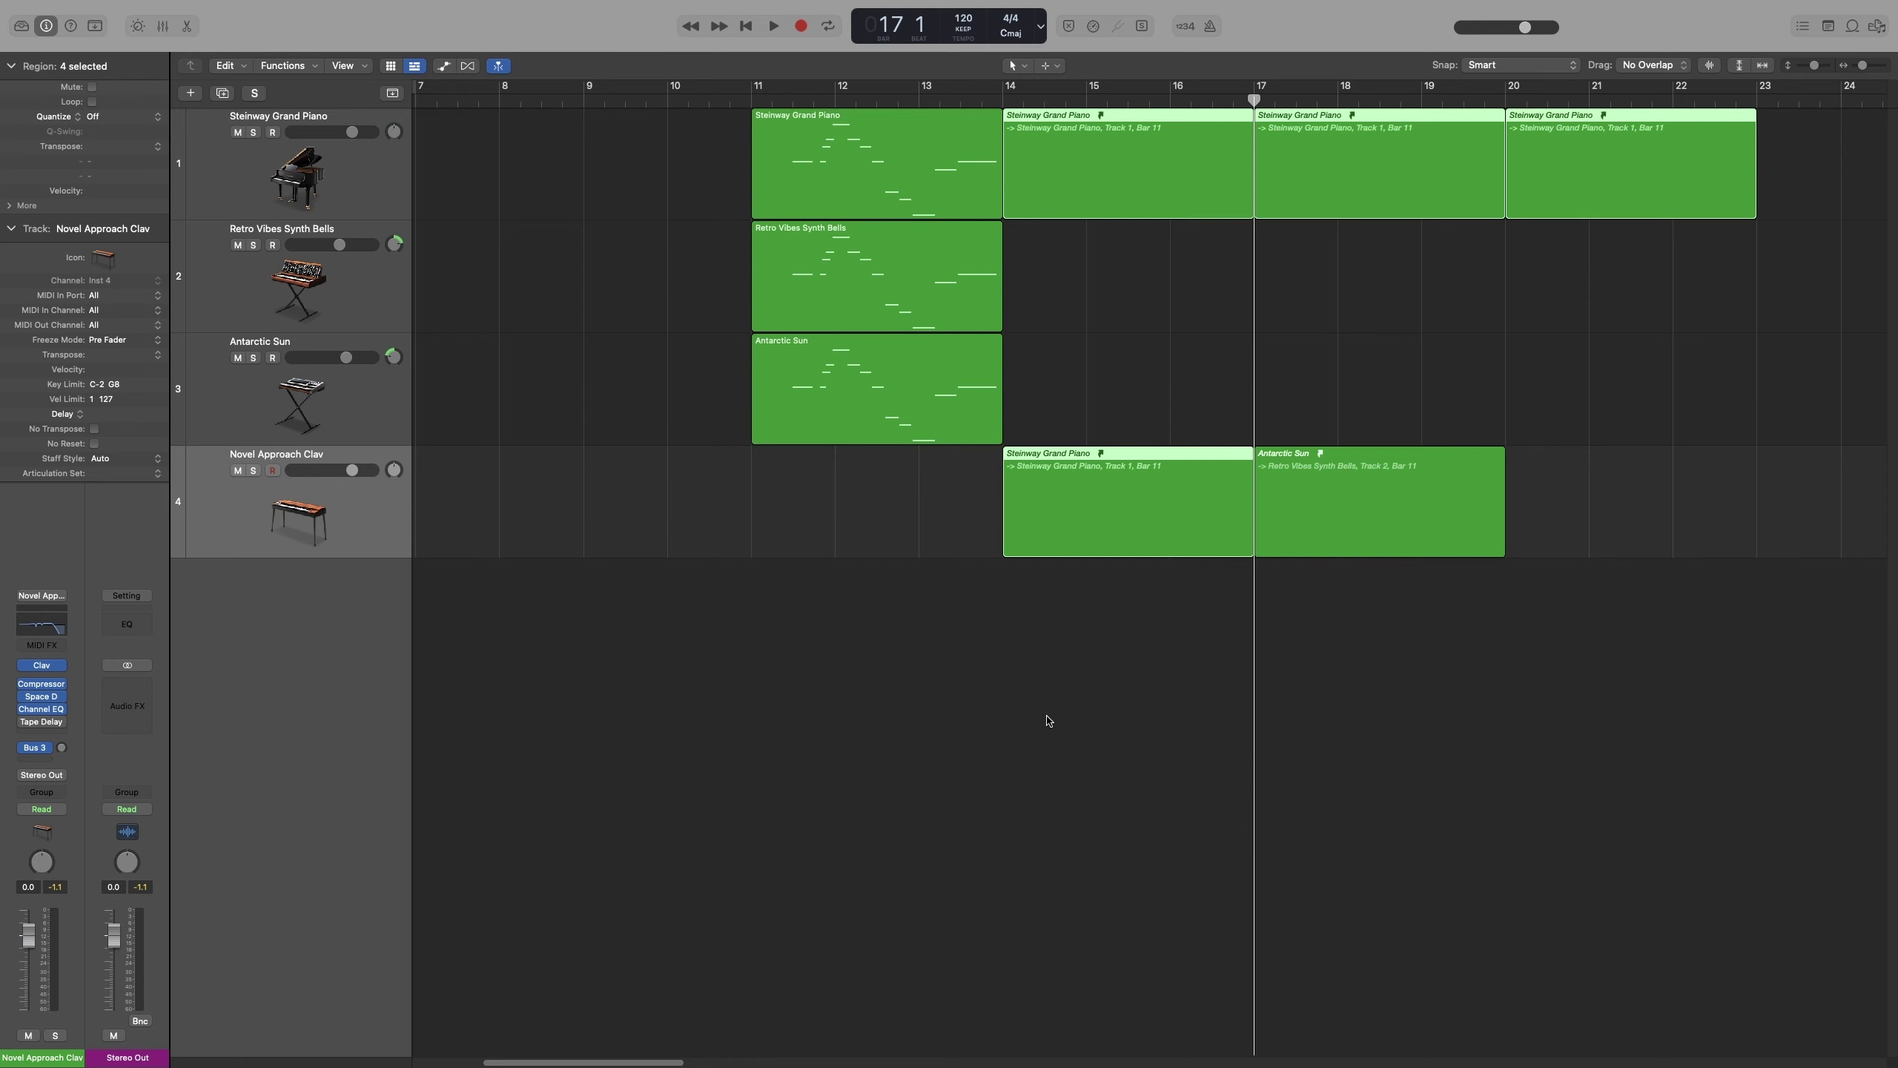
Step: Delete the Steinway region converting its aliases, undo that, then delete the region again
{"action": "left_click", "coordinate": [875, 188]}
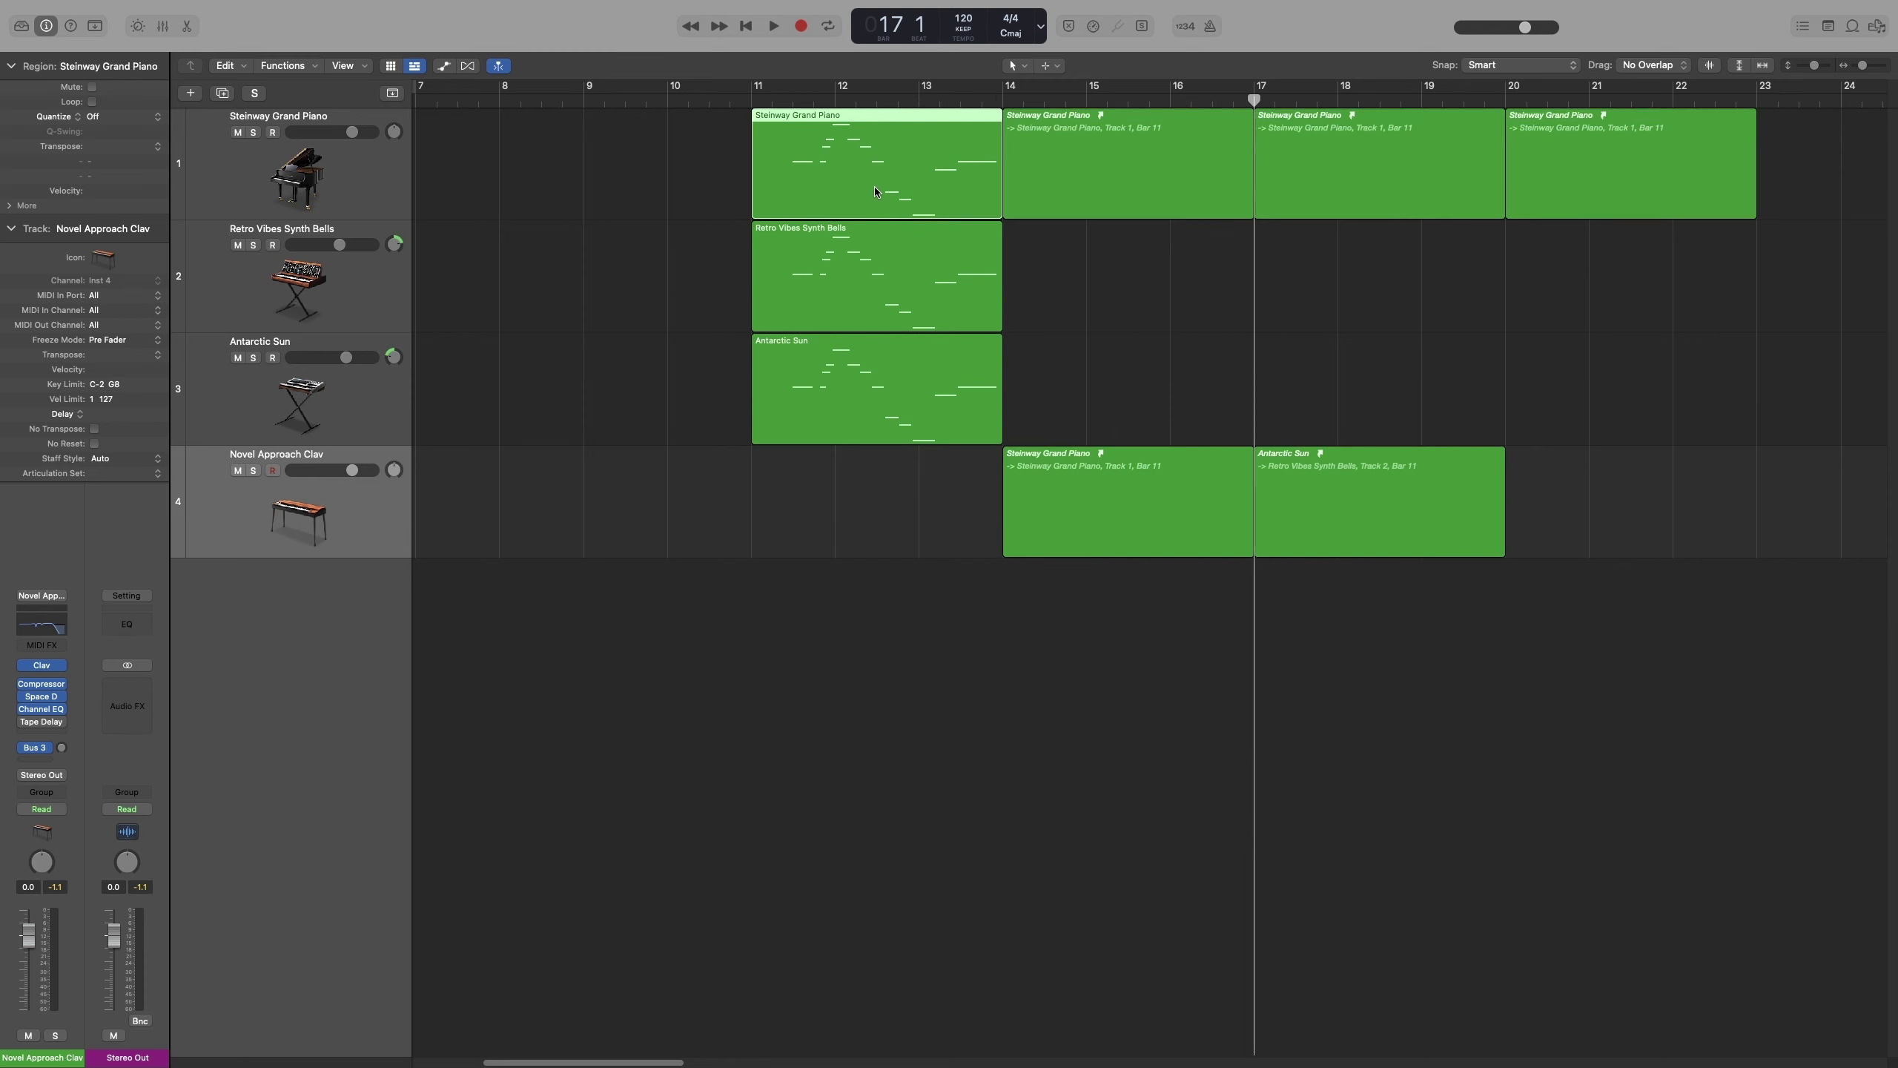
{"action": "key", "text": "Delete"}
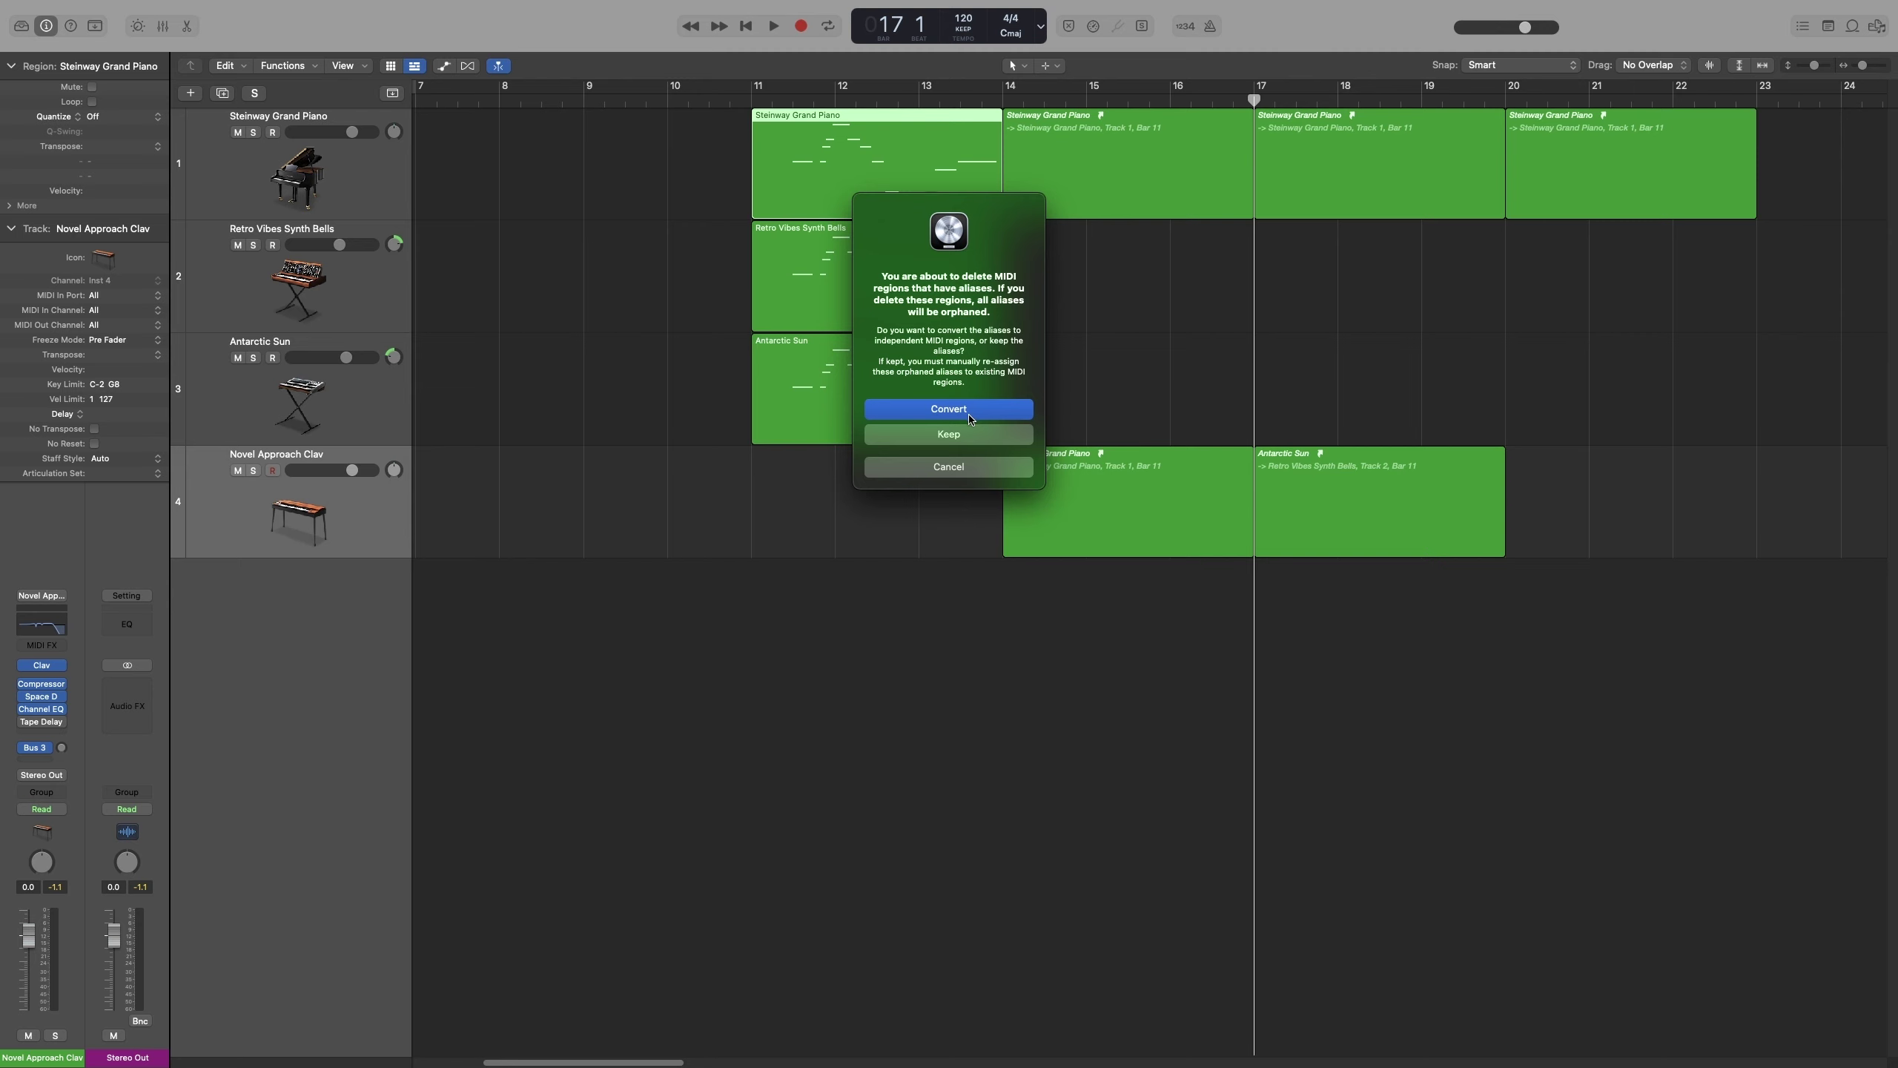
{"action": "left_click", "coordinate": [956, 411]}
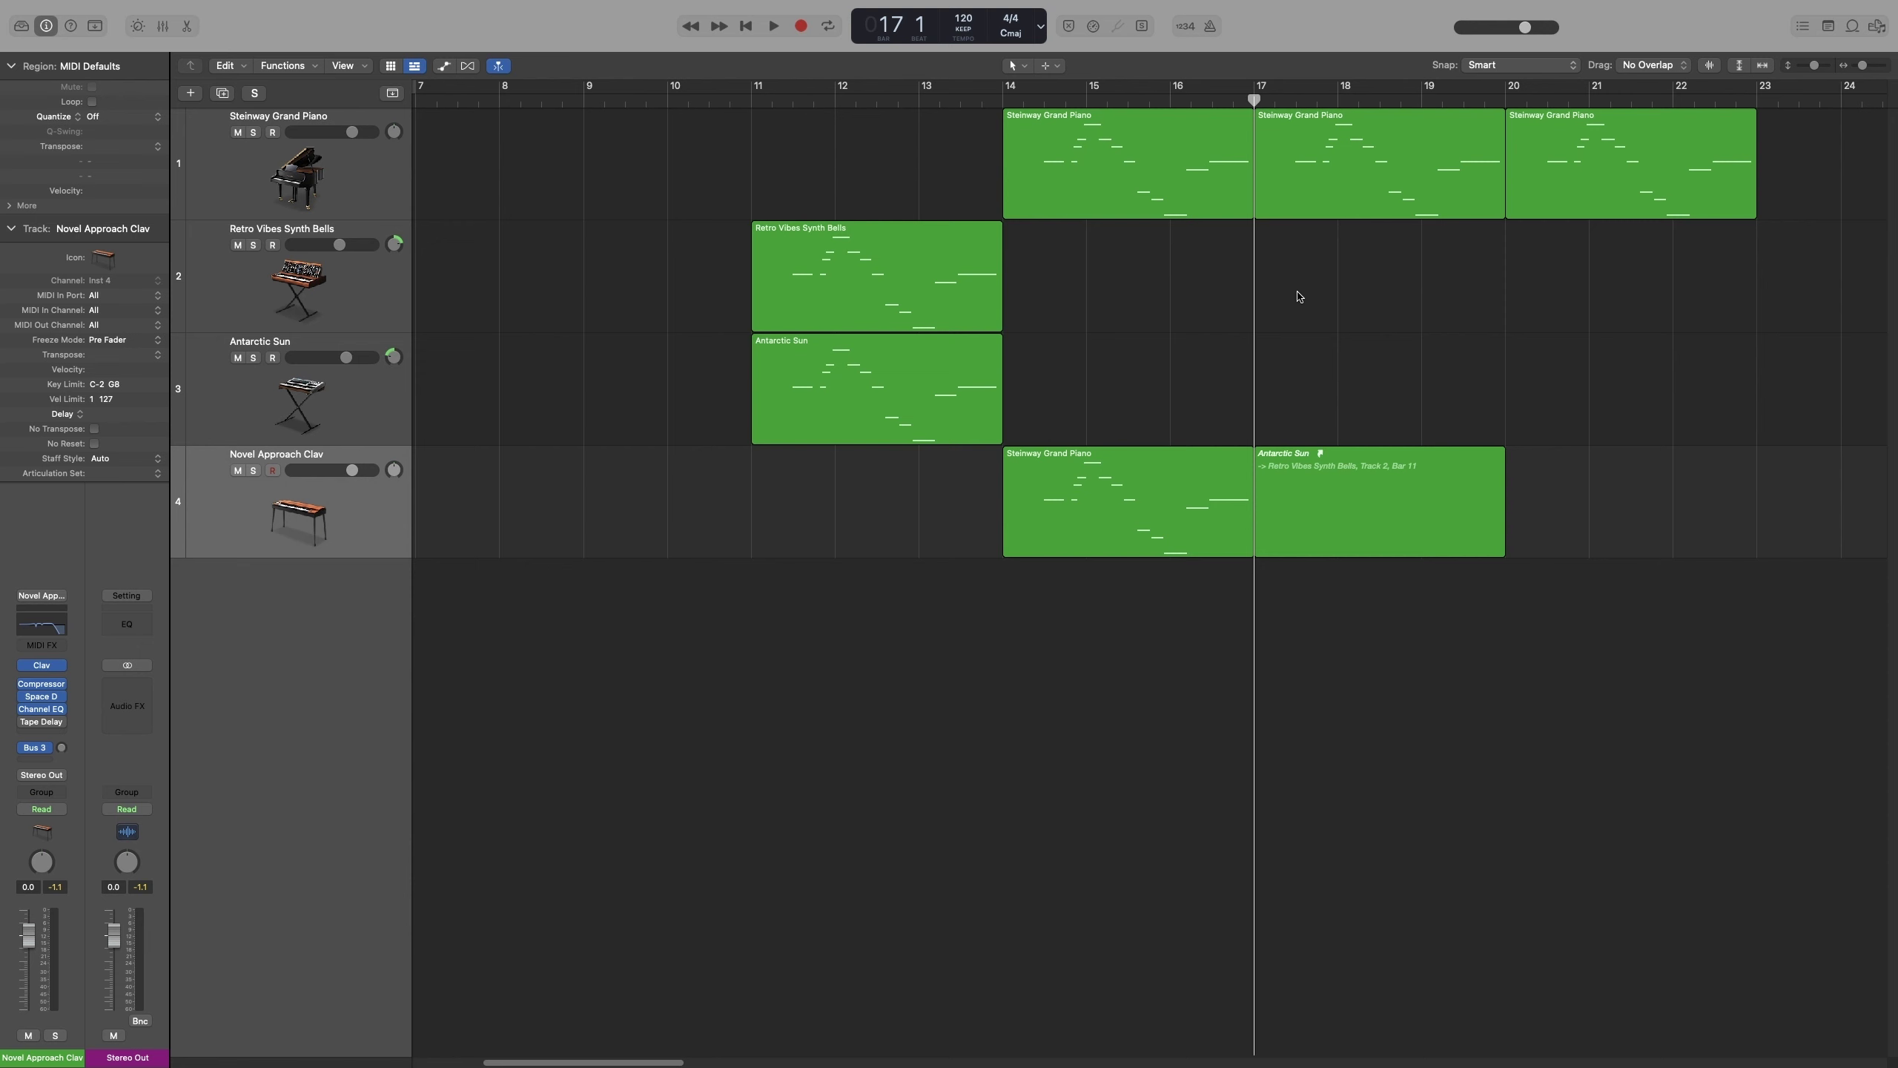
{"action": "key", "text": "super+z"}
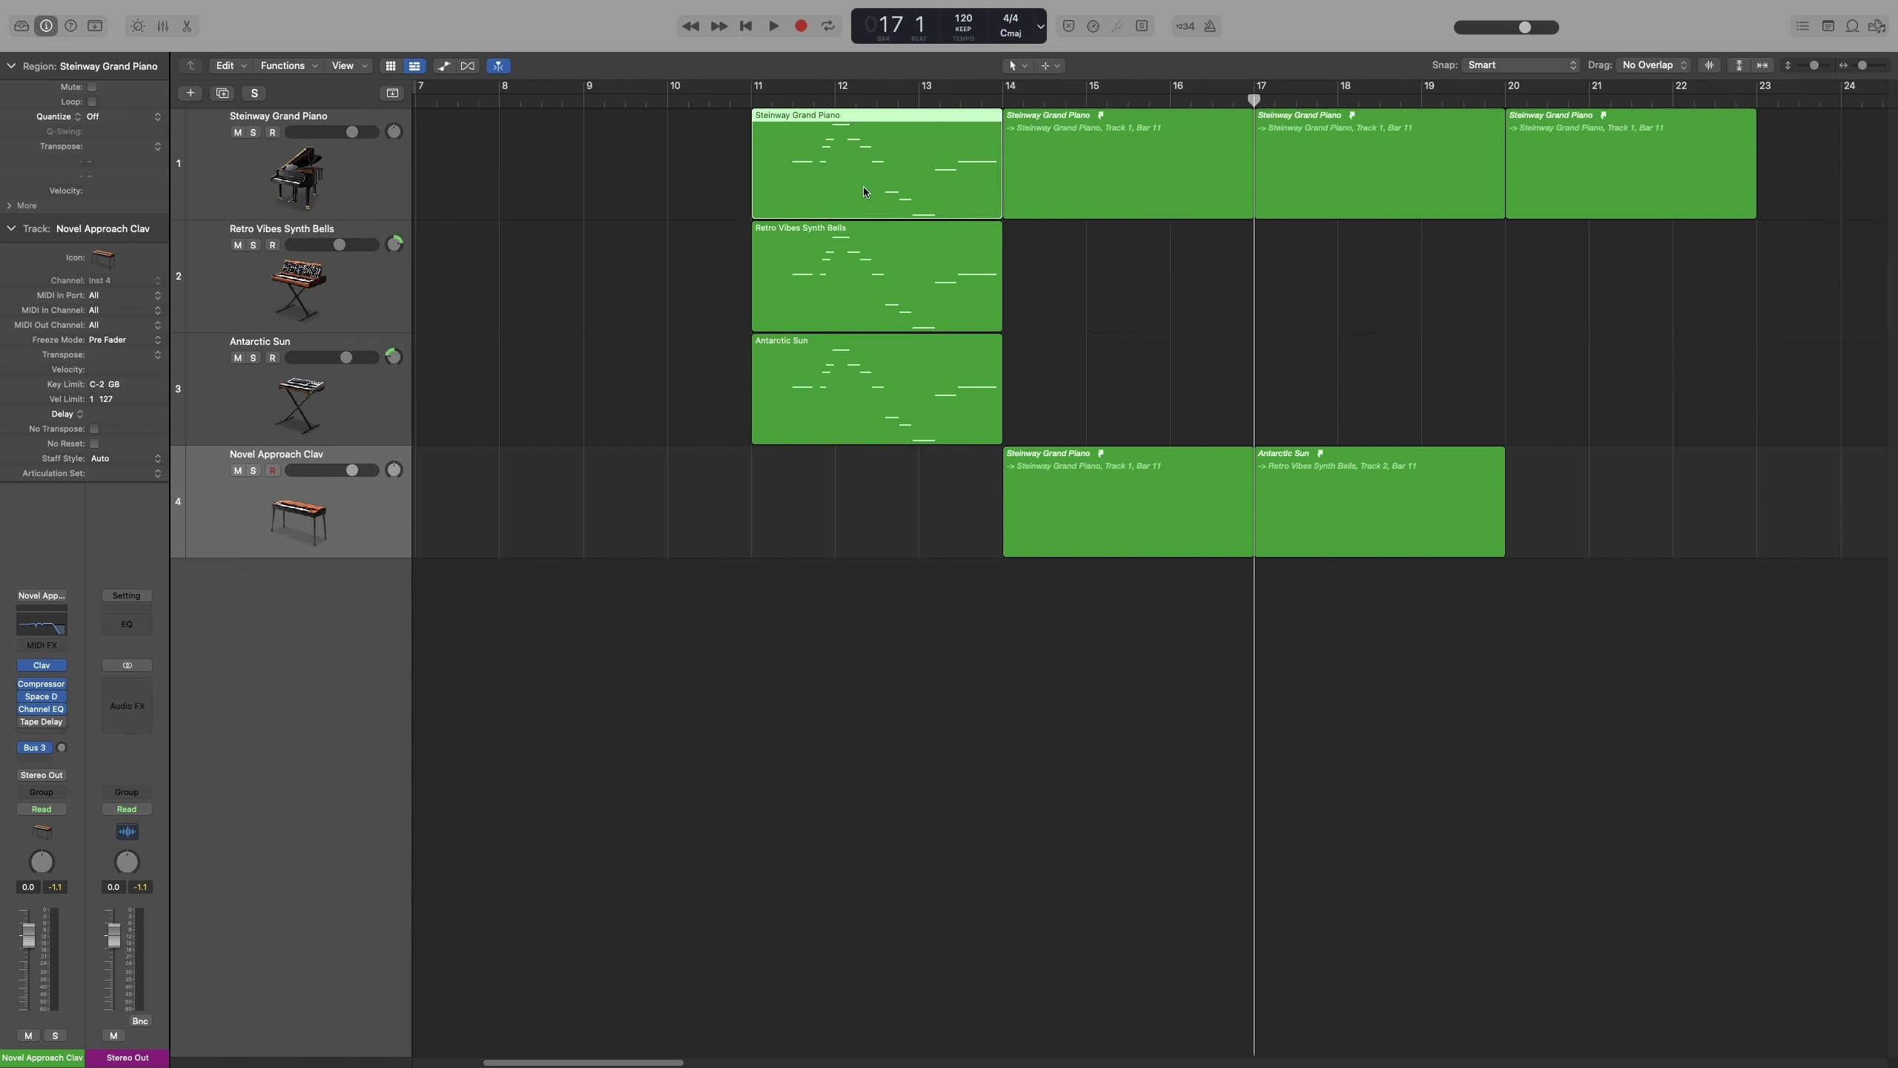
{"action": "key", "text": "Delete"}
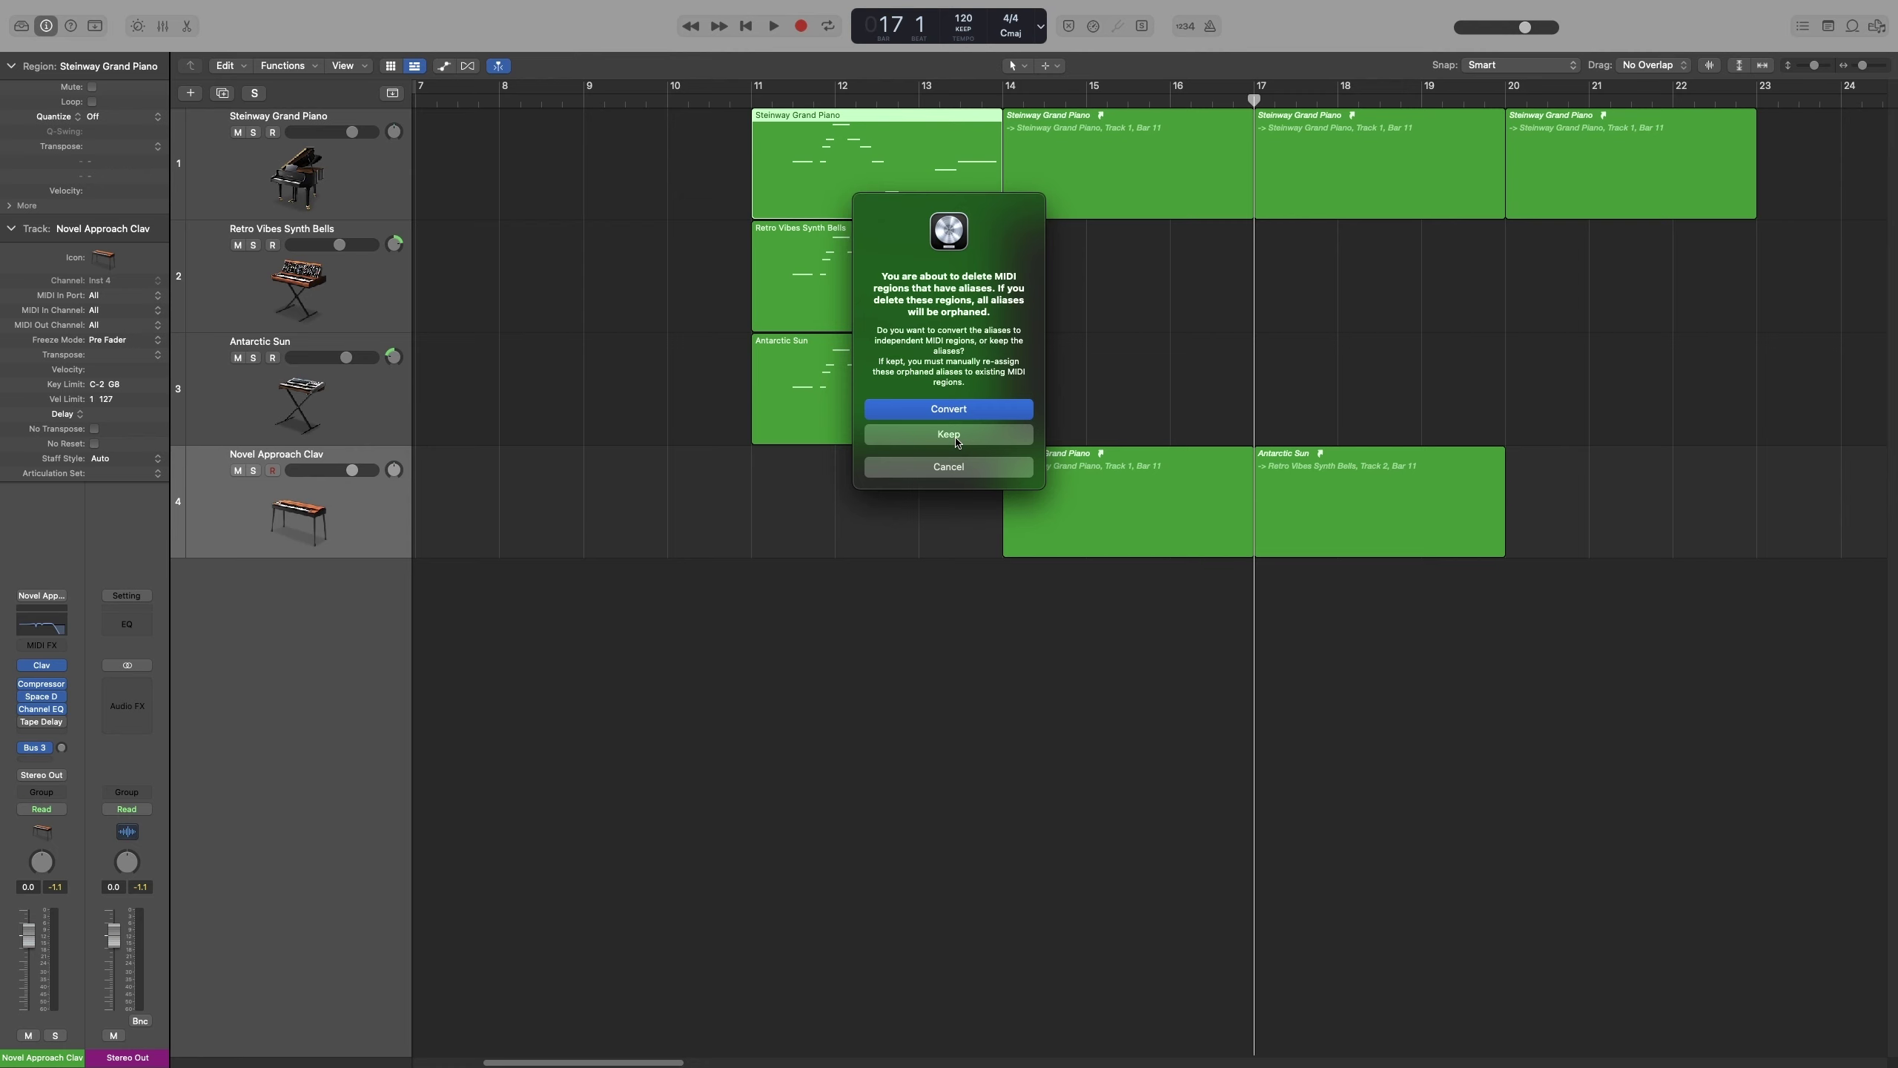
Step: Choose Keep to leave the Steinway aliases as orphans, then select all four with Select Orphan Aliases
{"action": "left_click", "coordinate": [961, 434]}
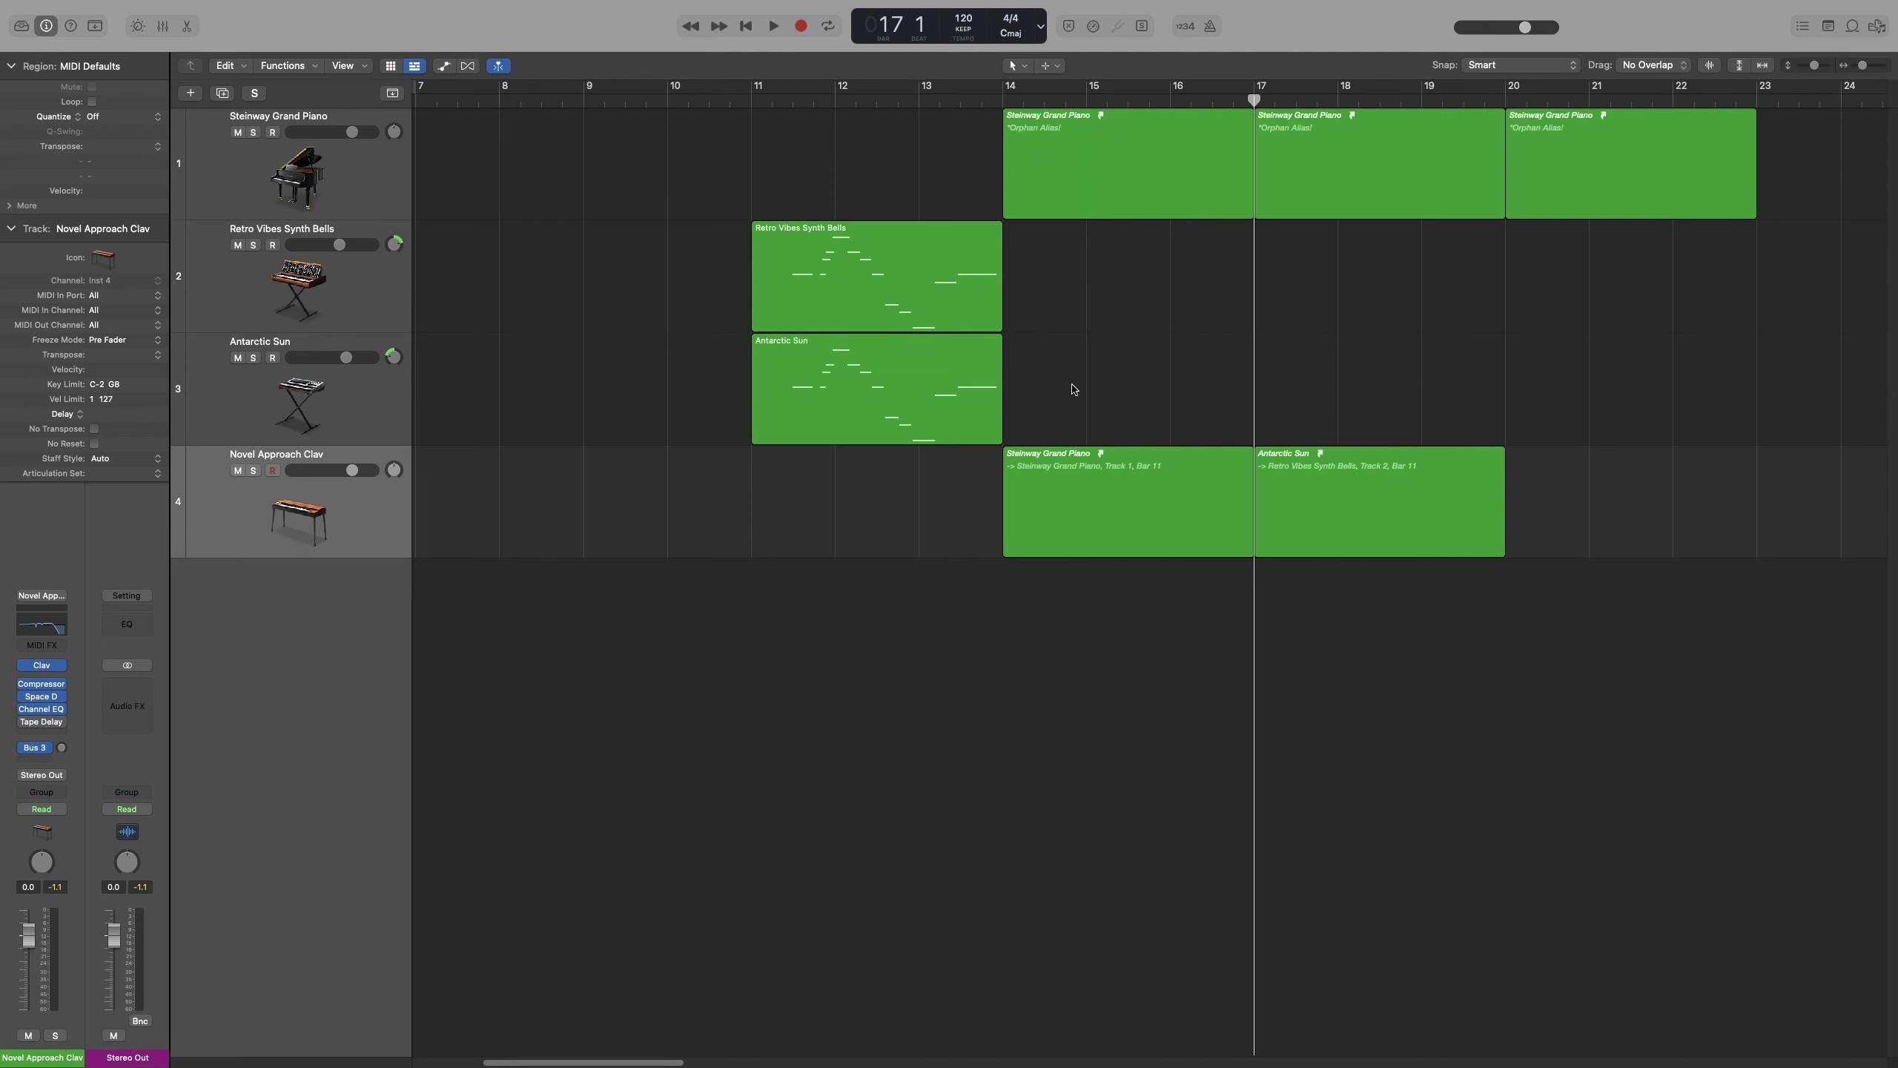
{"action": "left_click", "coordinate": [282, 65]}
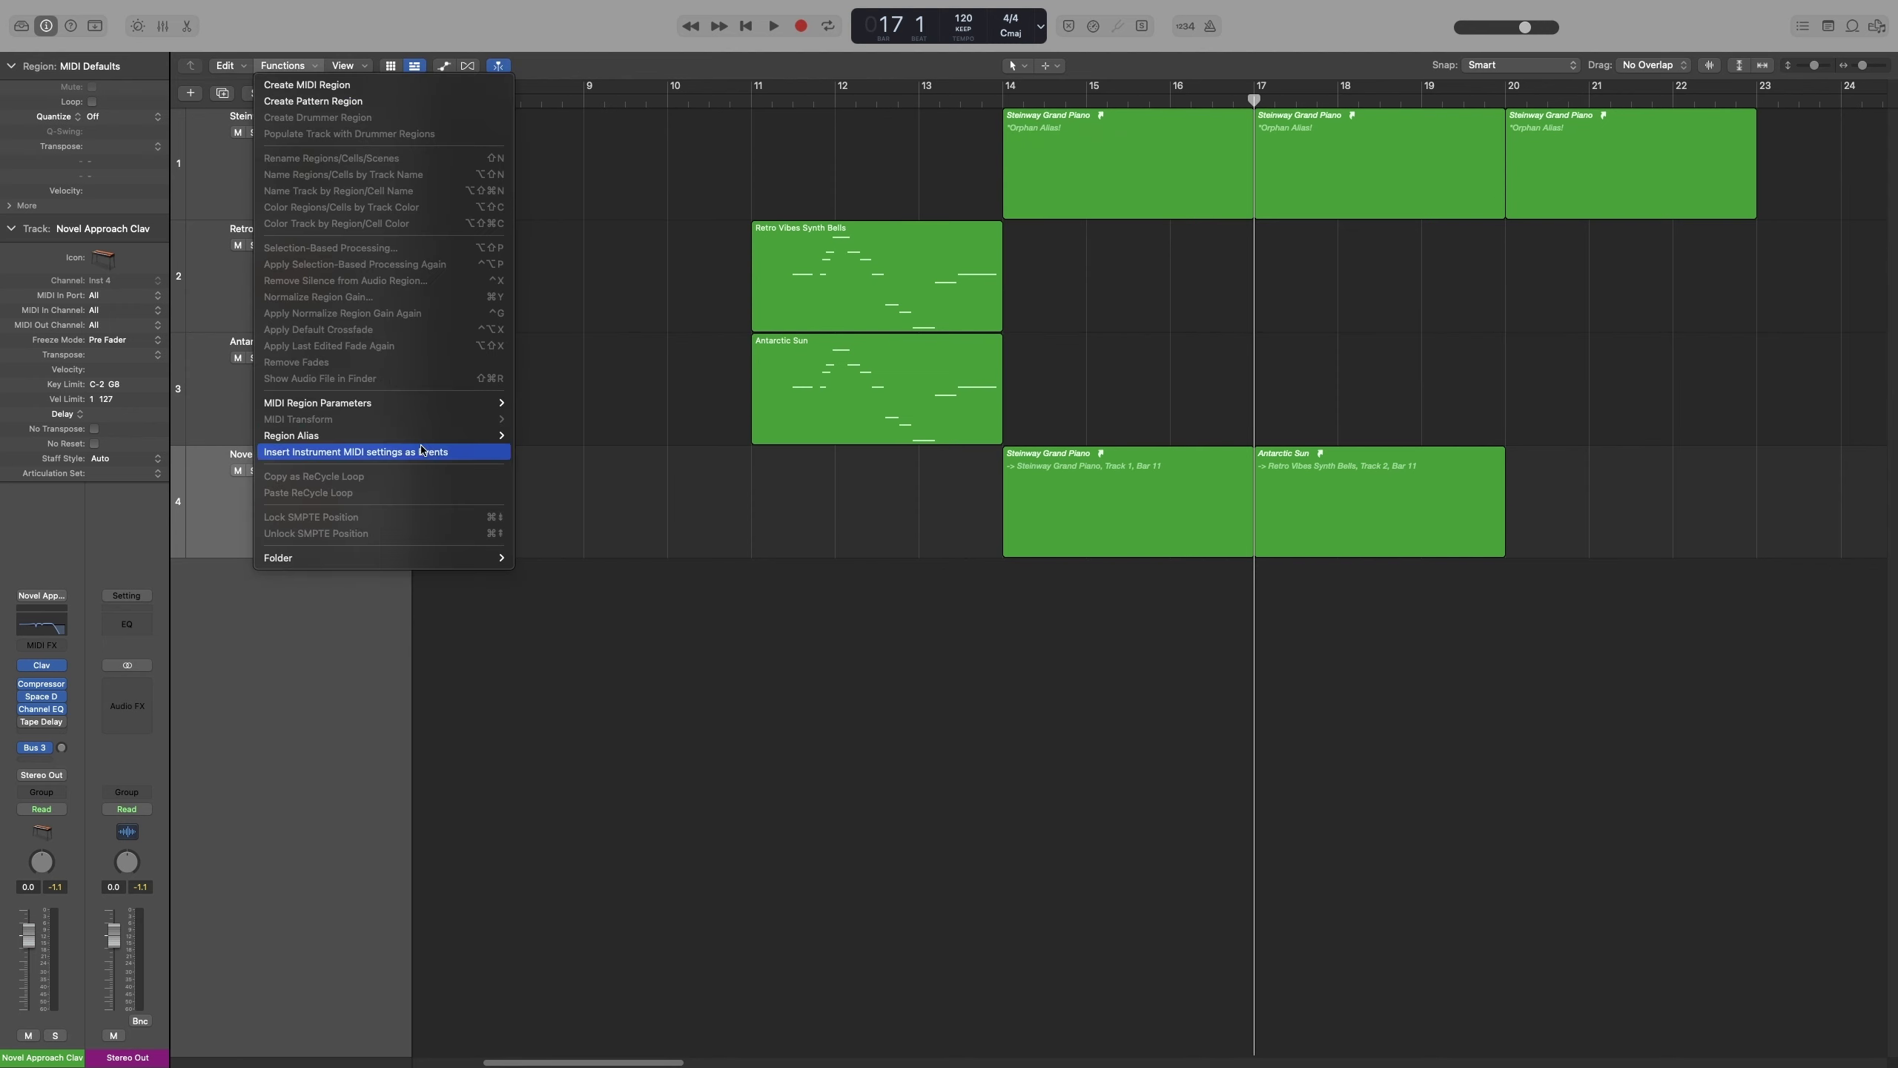
{"action": "mouse_move", "coordinate": [421, 441]}
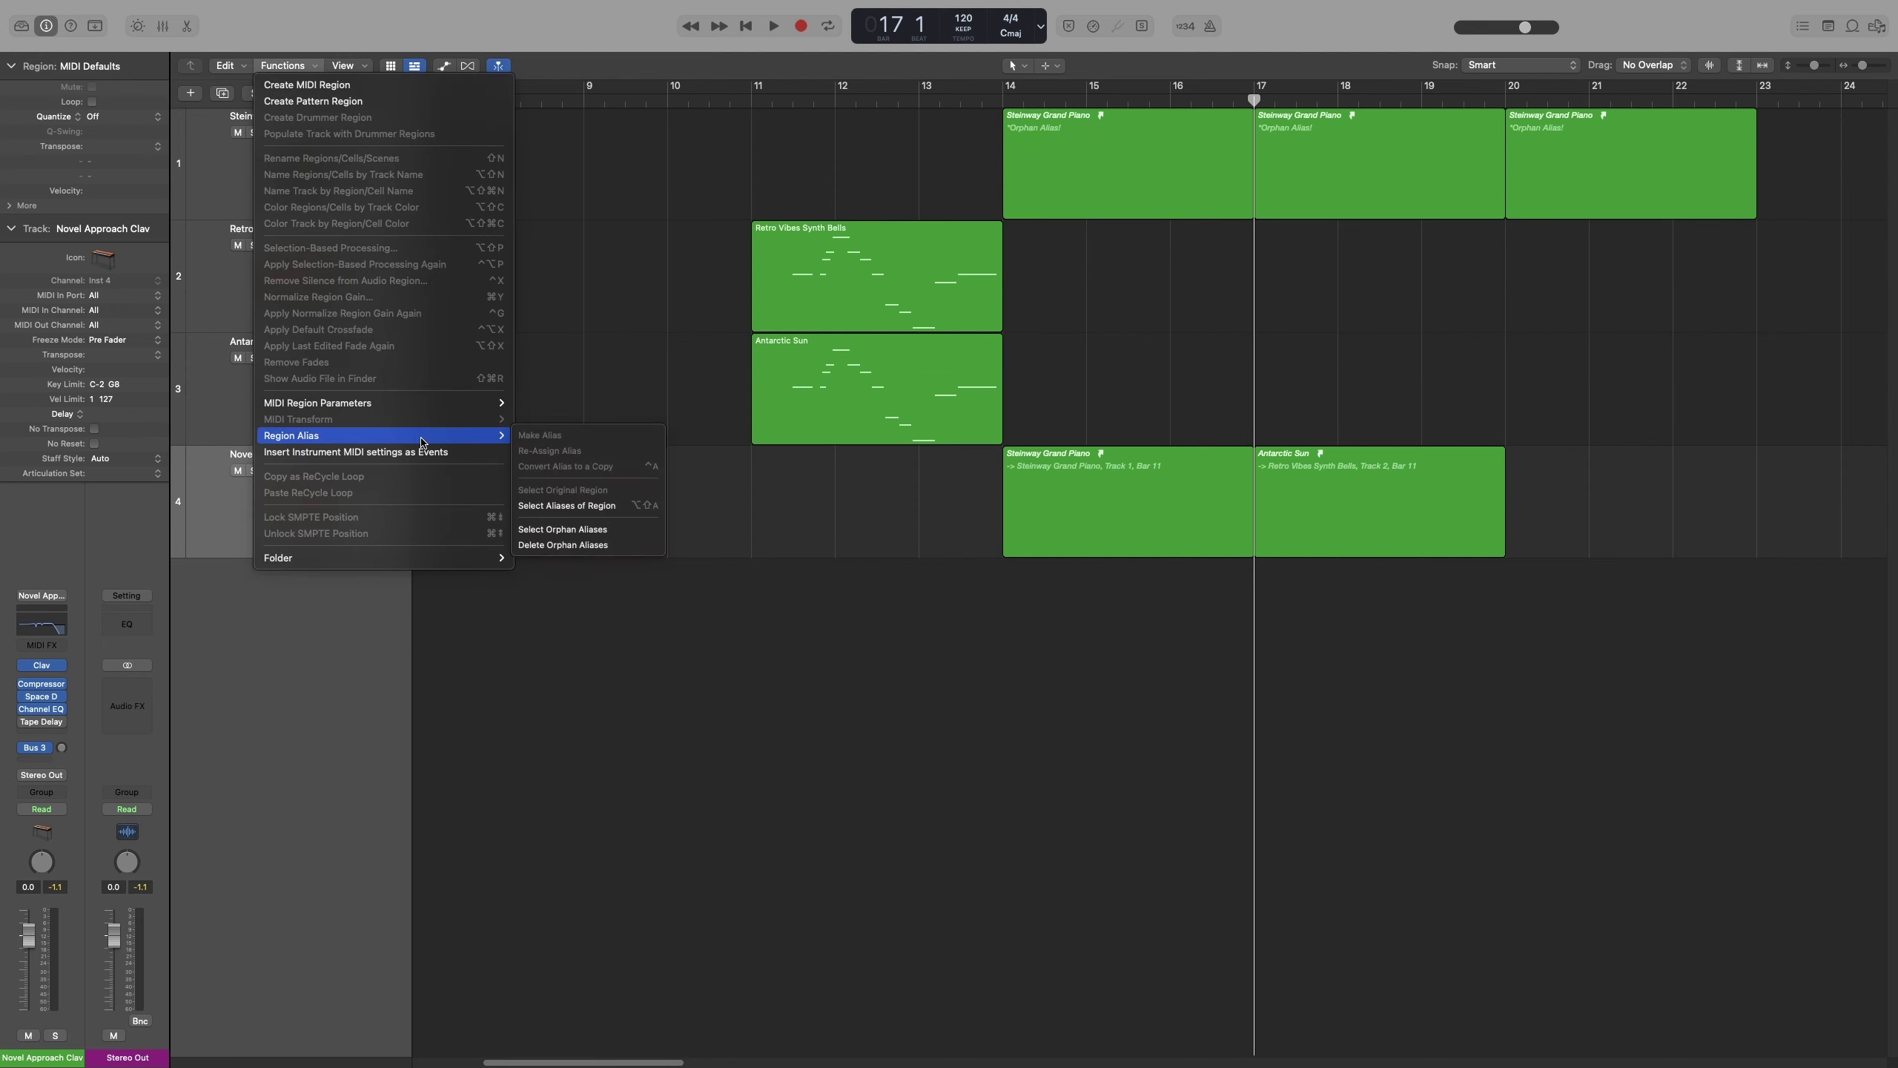
{"action": "left_click", "coordinate": [594, 530]}
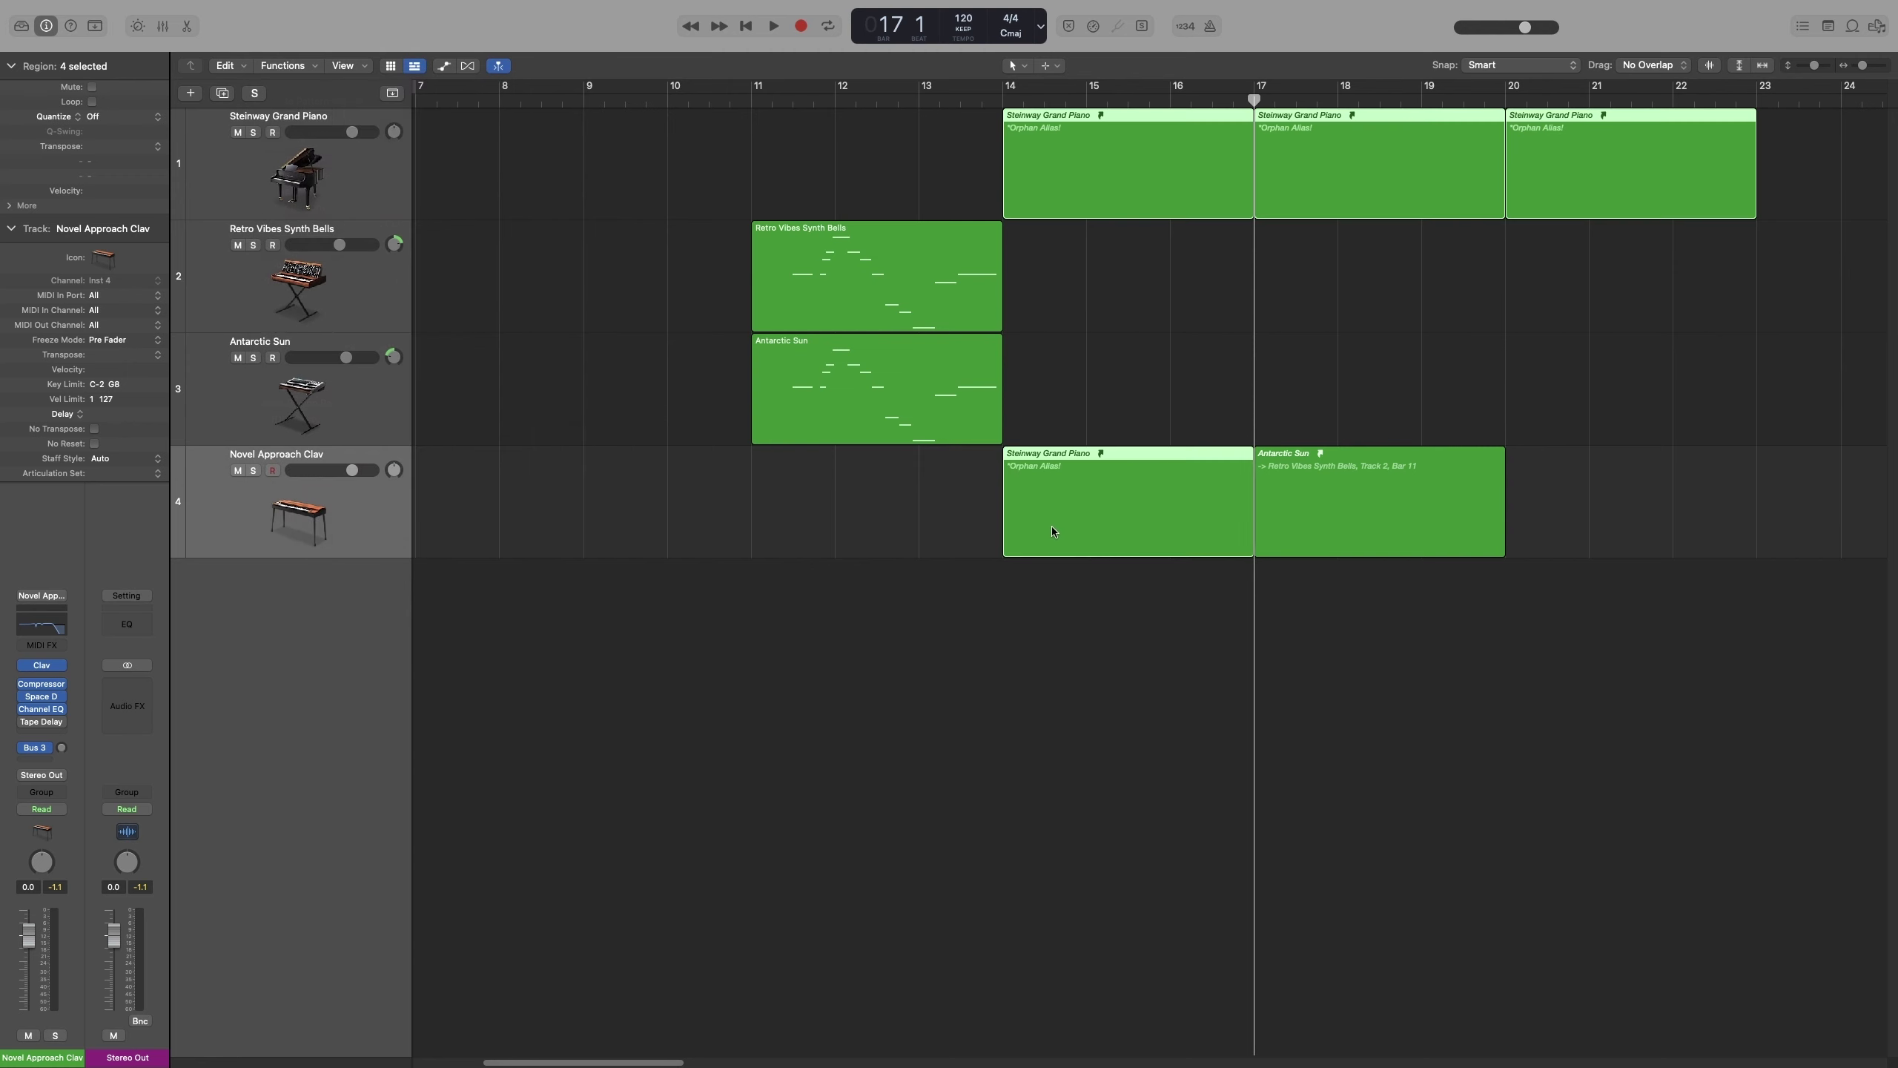